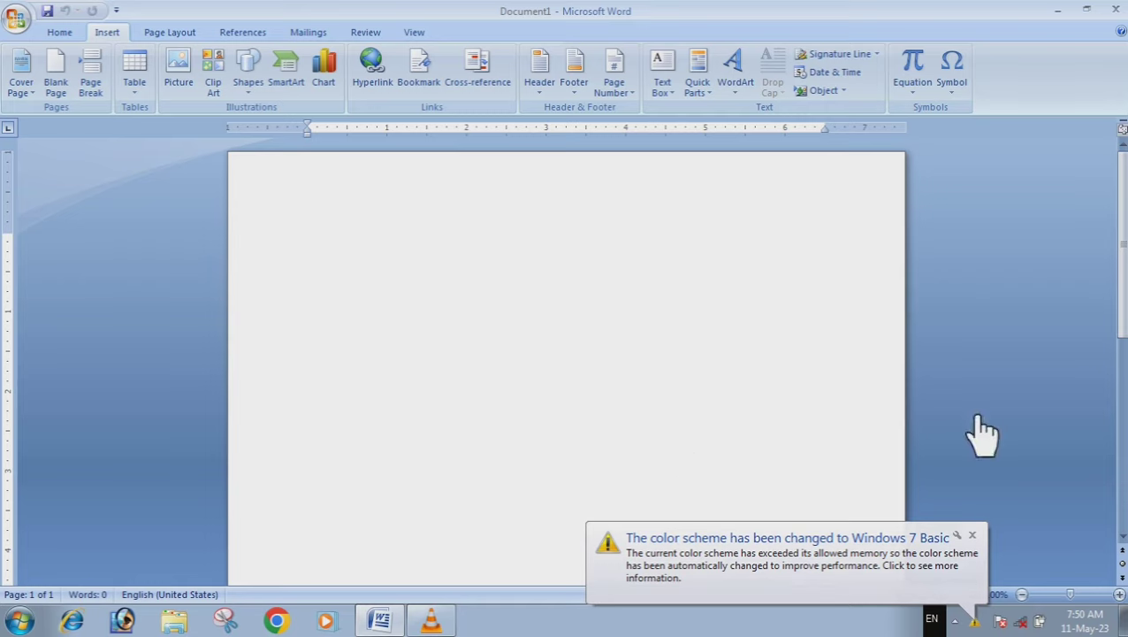
- Insert the Motion design from the Cover Page gallery and scroll through the resulting page
click(53, 101)
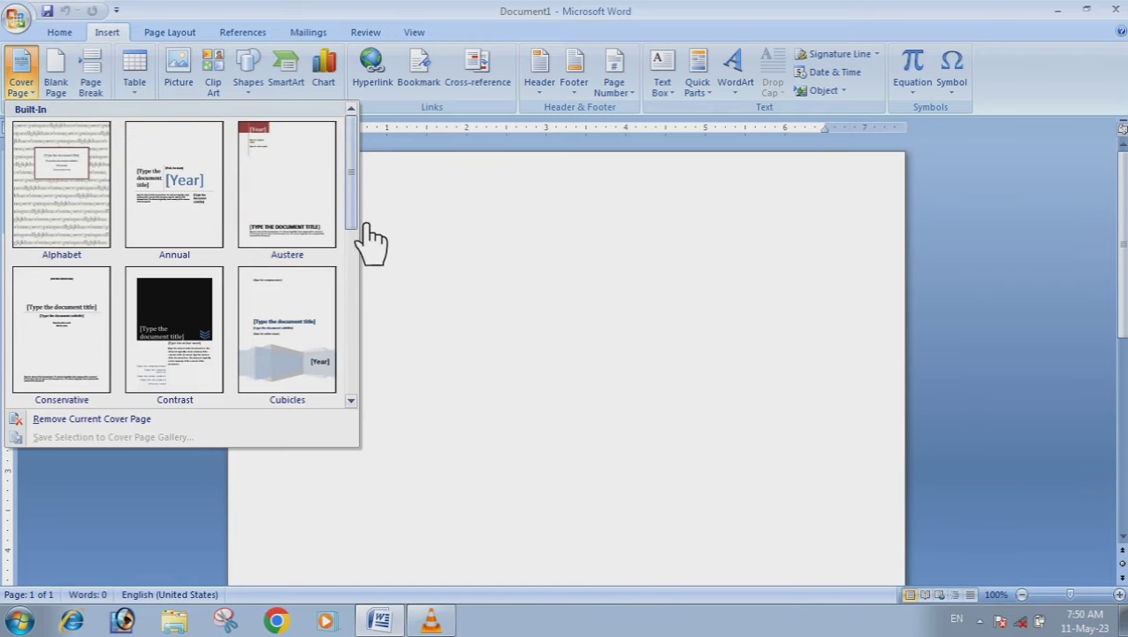
drag(366, 228, 370, 320)
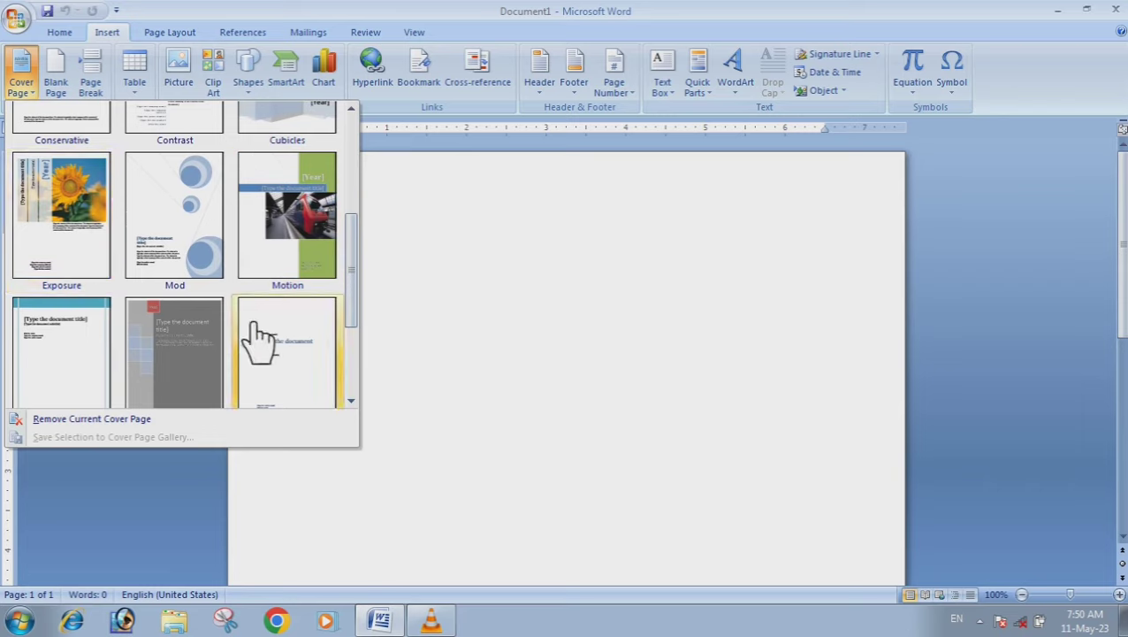
click(319, 229)
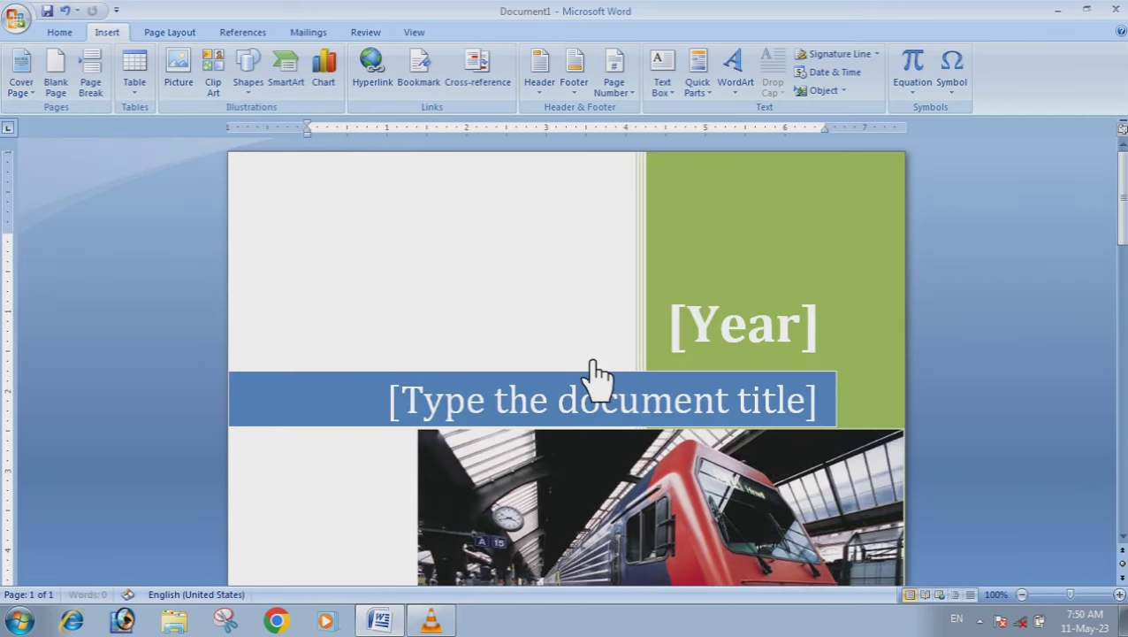
scroll(619, 416, down, 2)
scroll(643, 455, down, 3)
scroll(650, 453, down, 7)
scroll(599, 483, up, 1)
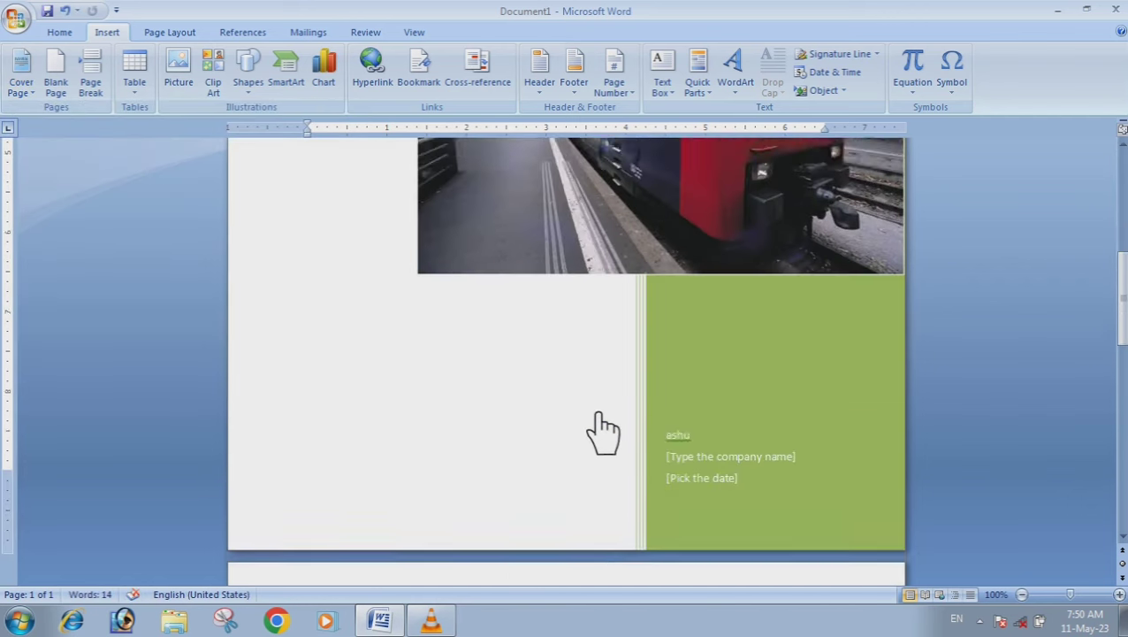
scroll(599, 433, up, 7)
scroll(605, 429, up, 5)
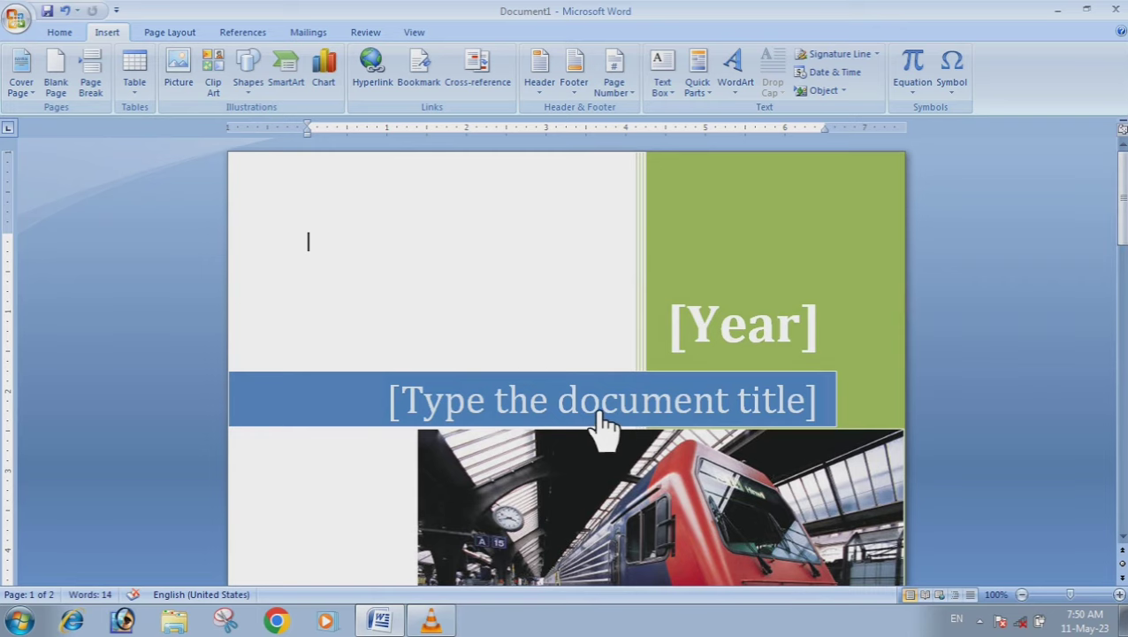
scroll(575, 407, down, 2)
scroll(556, 376, down, 2)
scroll(561, 352, up, 1)
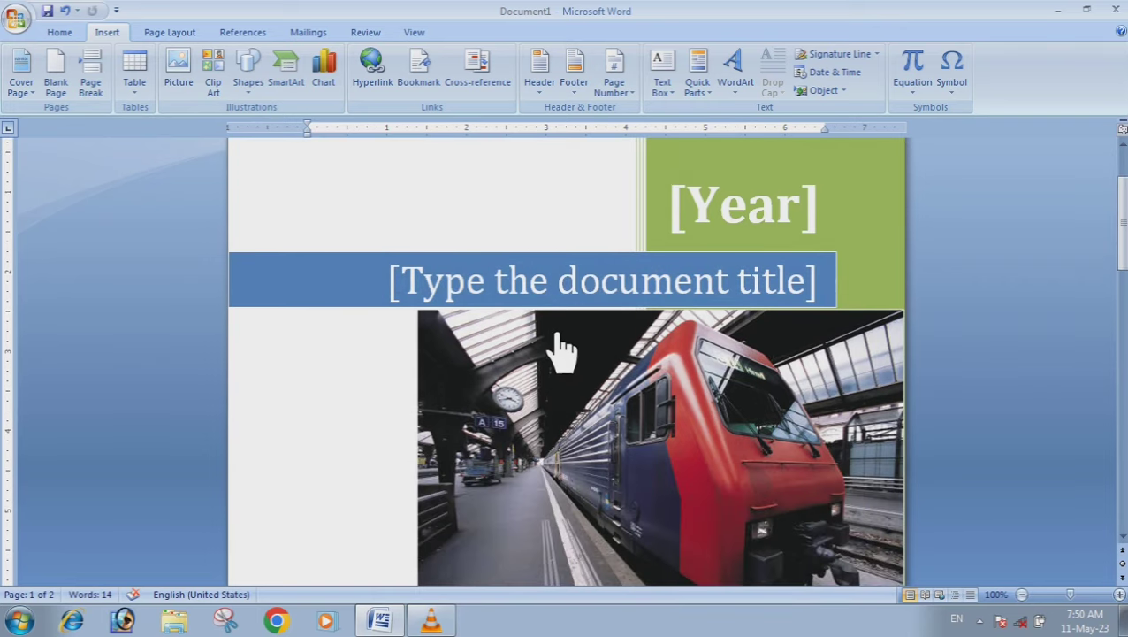
- Undo the cover page and generate three Lorem ipsum paragraphs with =lorem()
key(ctrl+z)
key(ctrl+z)
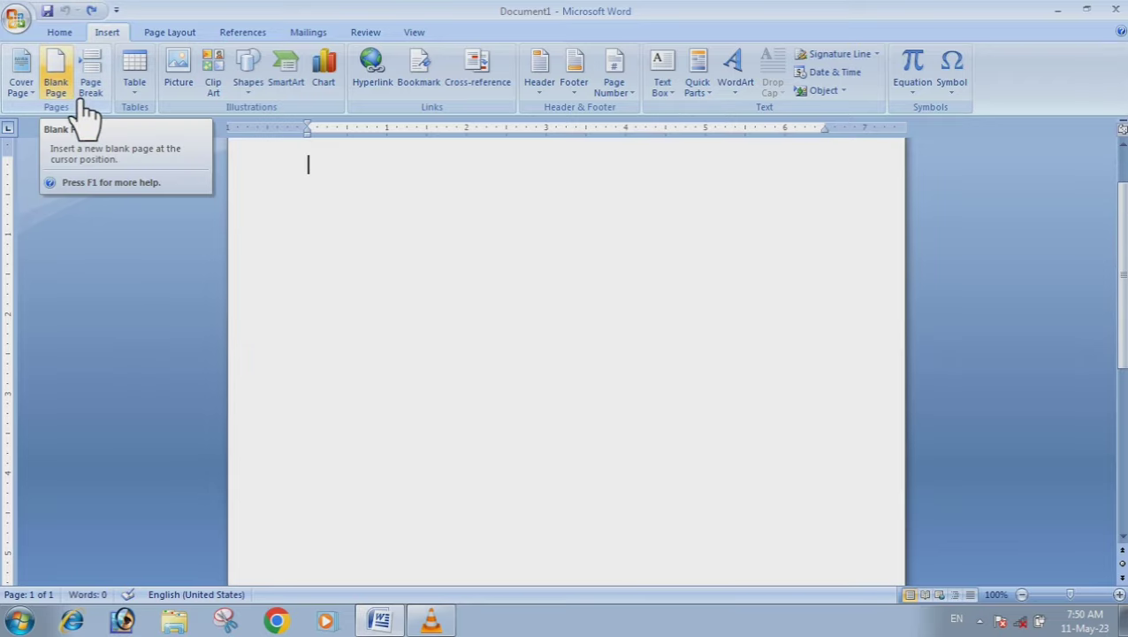
scroll(537, 428, down, 1)
text(=lorem())
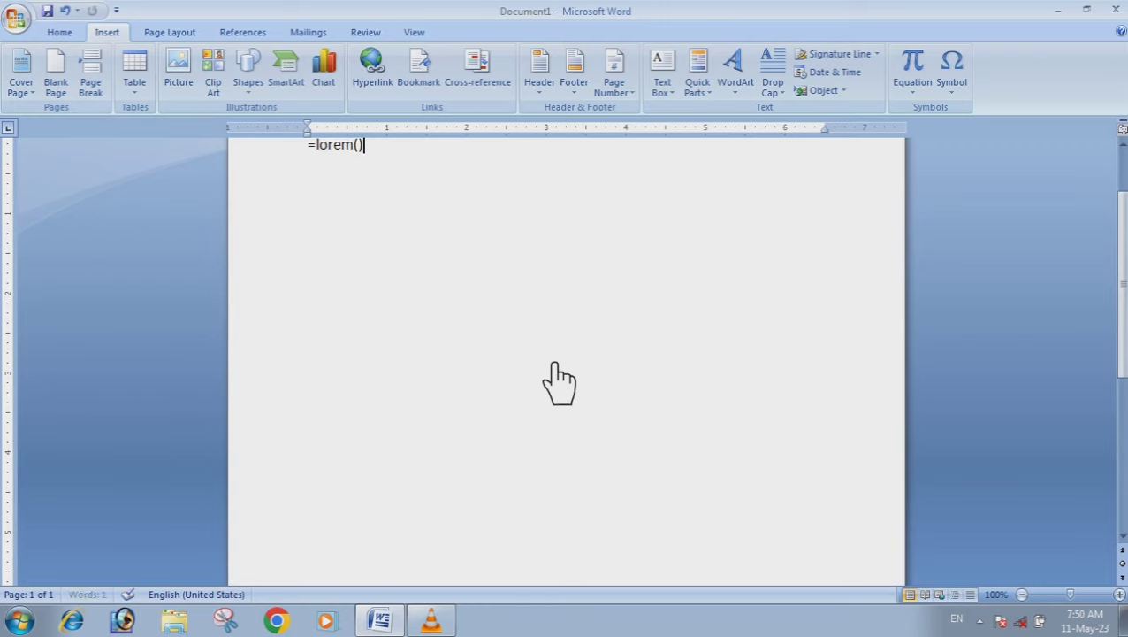
key(Return)
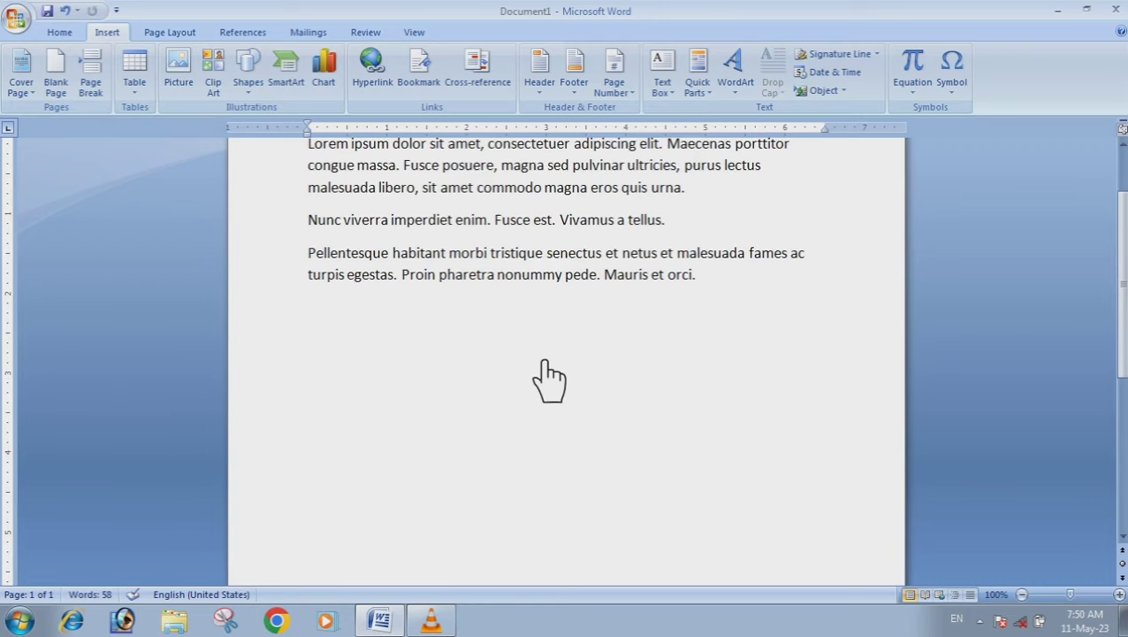
scroll(548, 380, down, 2)
scroll(496, 338, down, 3)
scroll(511, 395, down, 3)
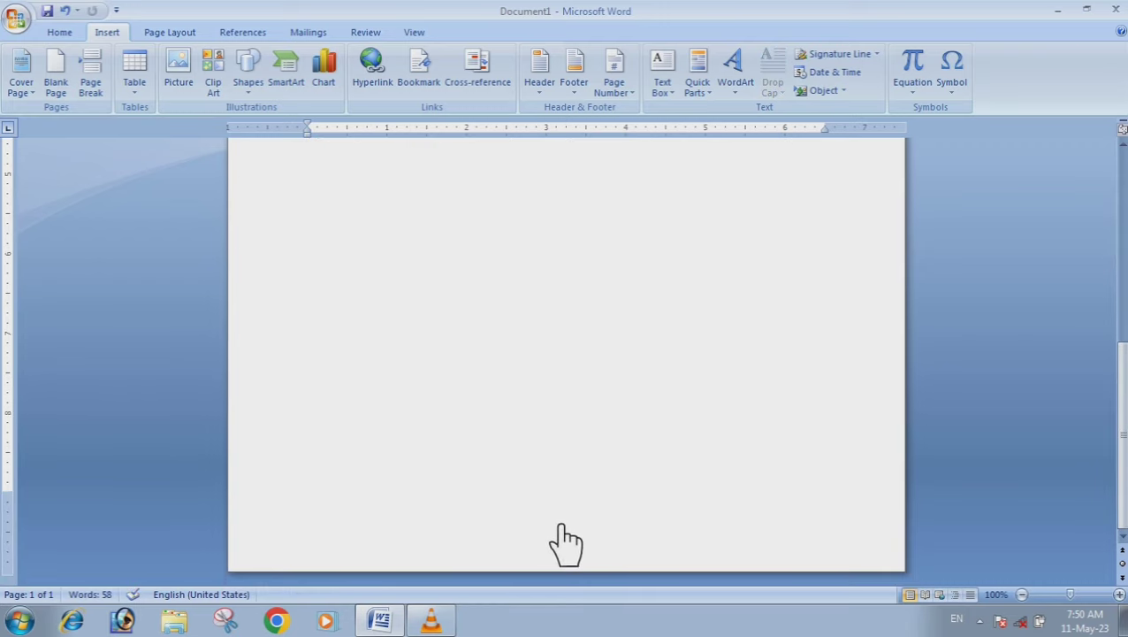
scroll(531, 389, up, 3)
scroll(522, 371, up, 3)
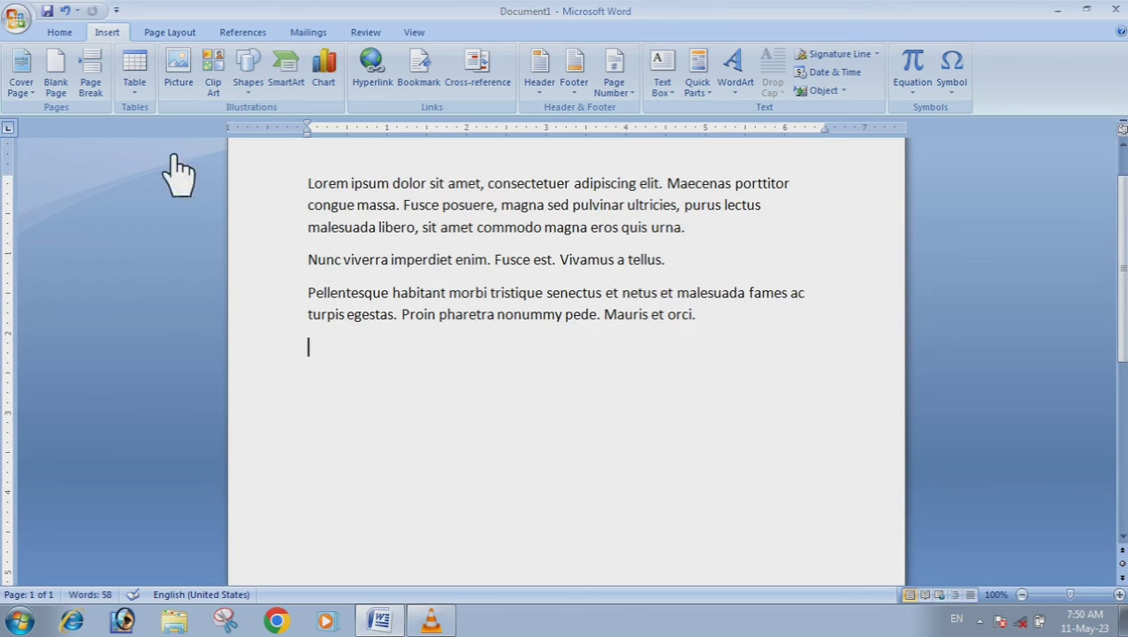
- Add a blank page after the Lorem ipsum text
click(71, 97)
scroll(566, 442, down, 3)
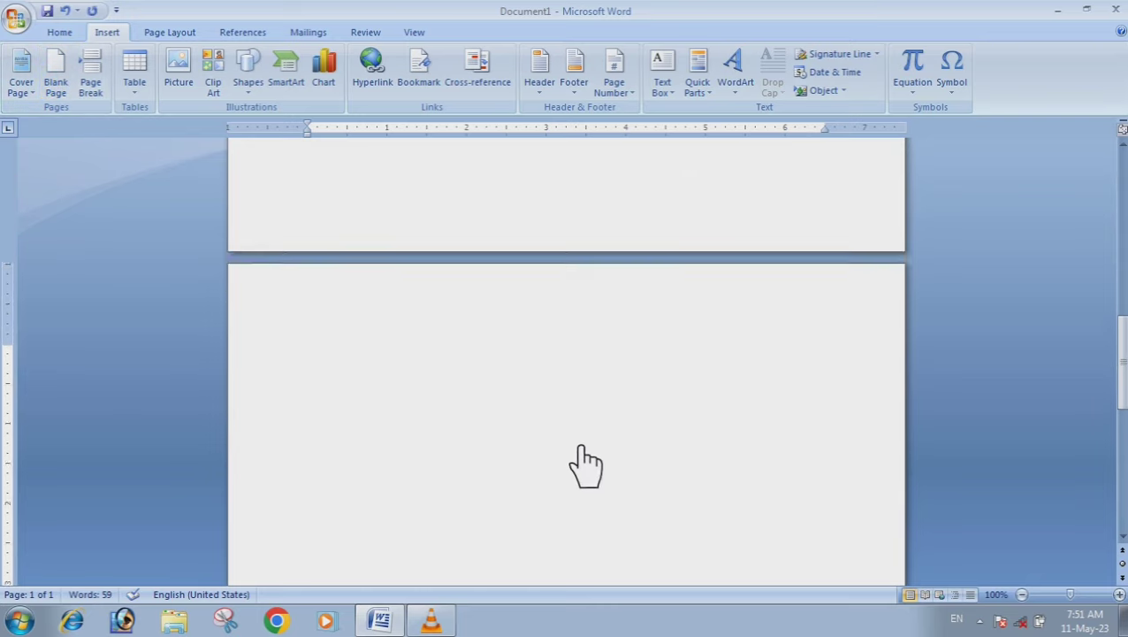
scroll(574, 468, down, 3)
scroll(566, 474, up, 3)
scroll(566, 475, up, 3)
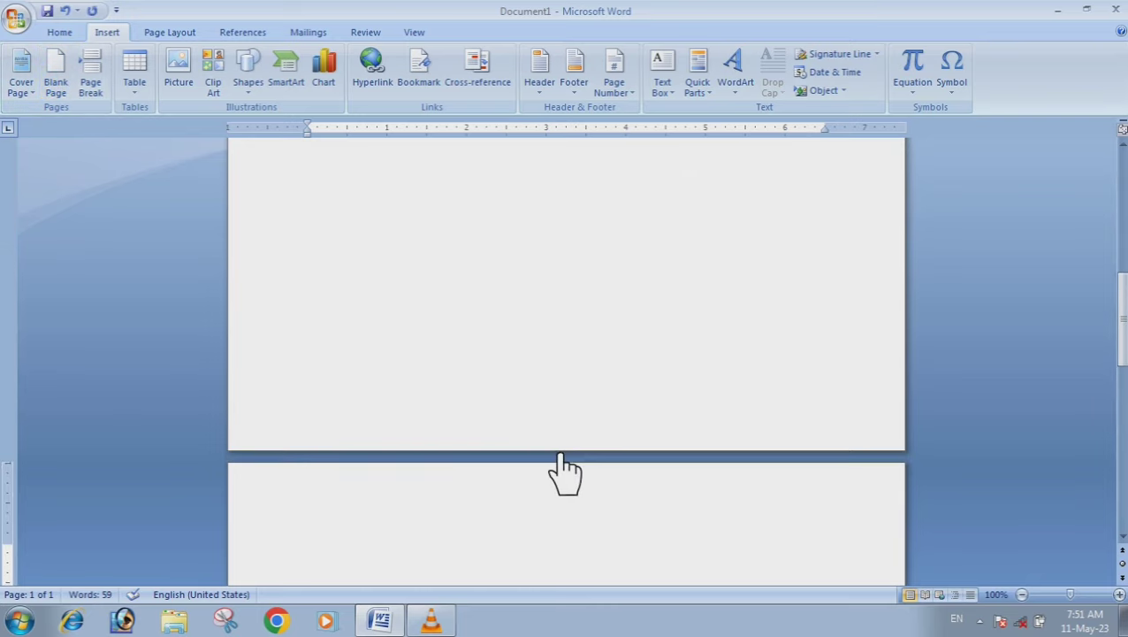
scroll(566, 475, up, 3)
scroll(566, 475, up, 3)
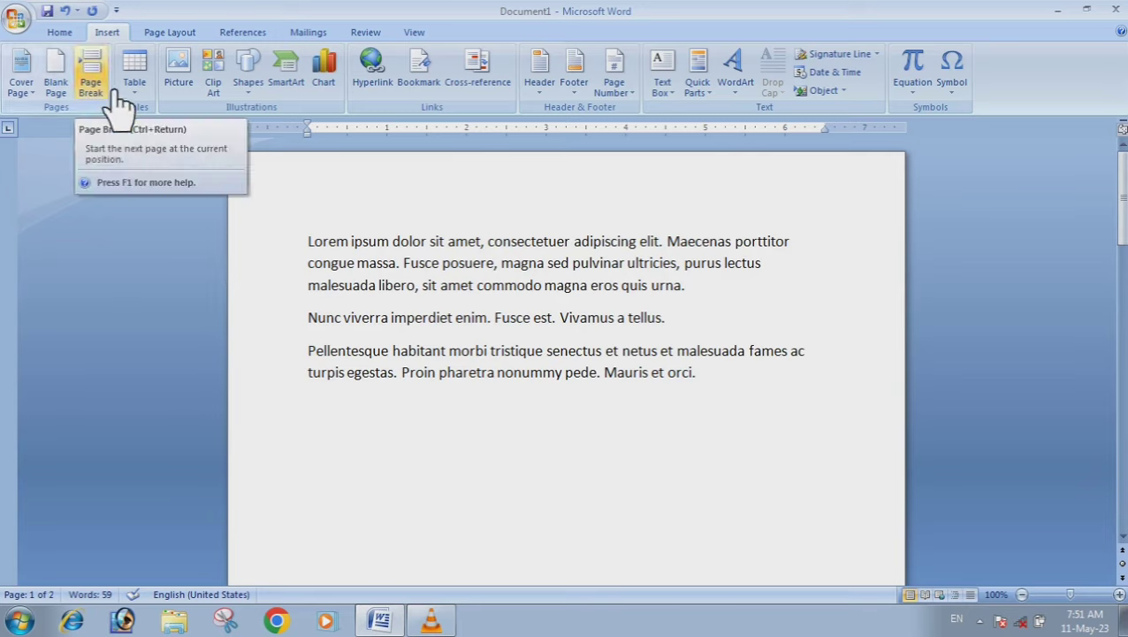
- Insert a page break before the 'Nunc viverra' paragraph
click(315, 319)
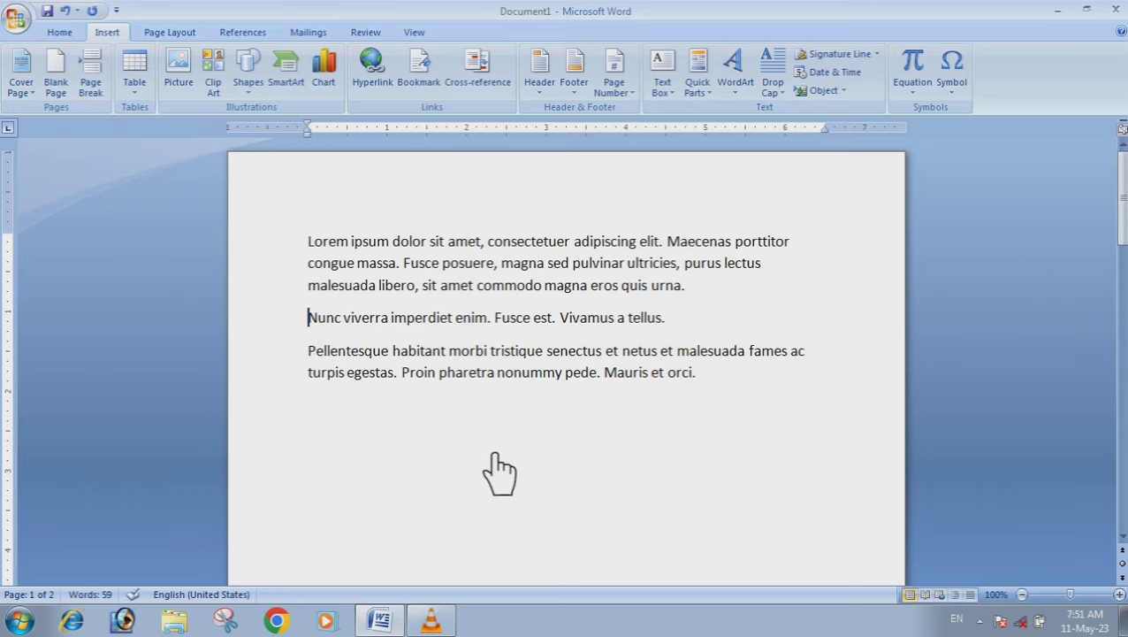
scroll(455, 360, down, 8)
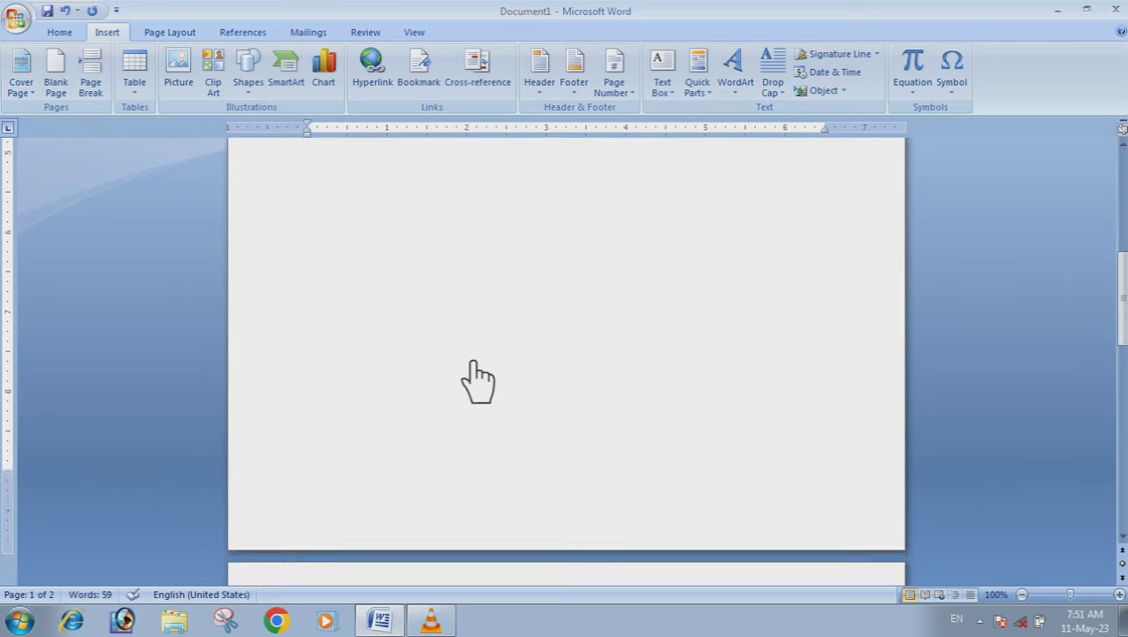
scroll(511, 449, down, 4)
scroll(506, 428, up, 8)
scroll(508, 428, up, 4)
scroll(453, 376, up, 1)
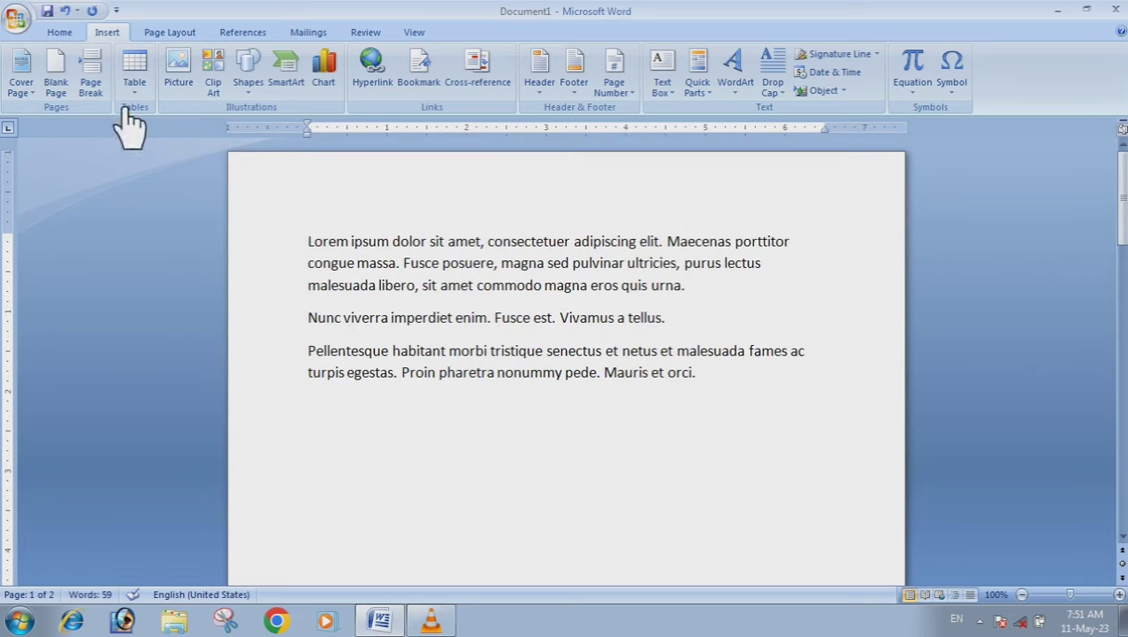
click(92, 75)
scroll(380, 447, down, 3)
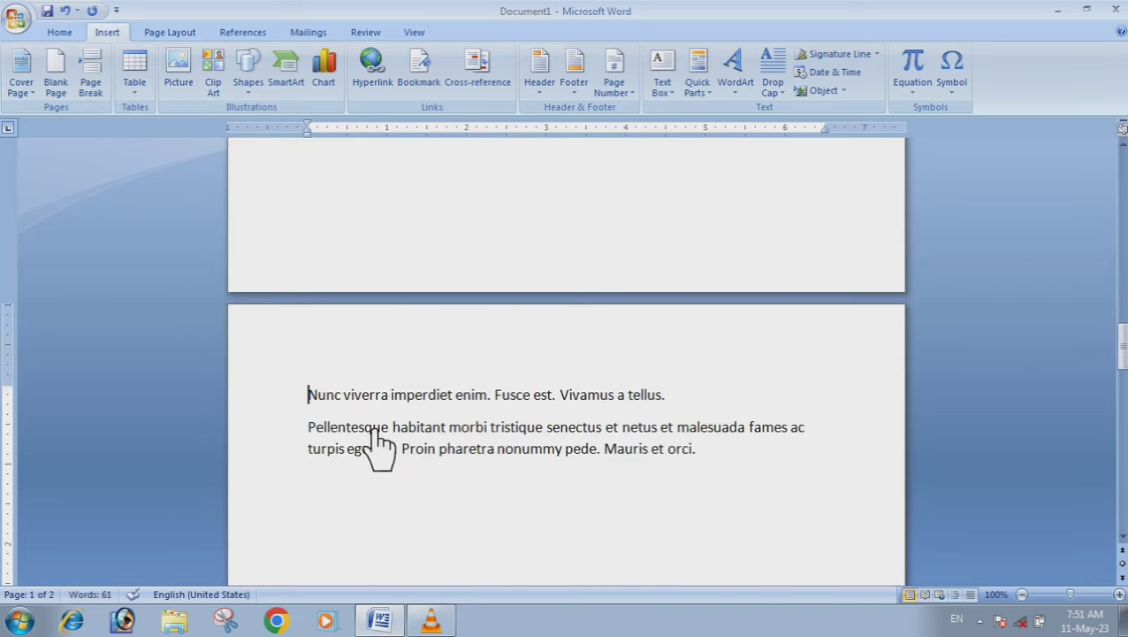
key(ctrl+Return)
key(ctrl+Return)
- Add a blank page before 'Nunc viverra' and place the cursor after 'urna.' on page one
scroll(548, 451, up, 5)
scroll(528, 400, up, 5)
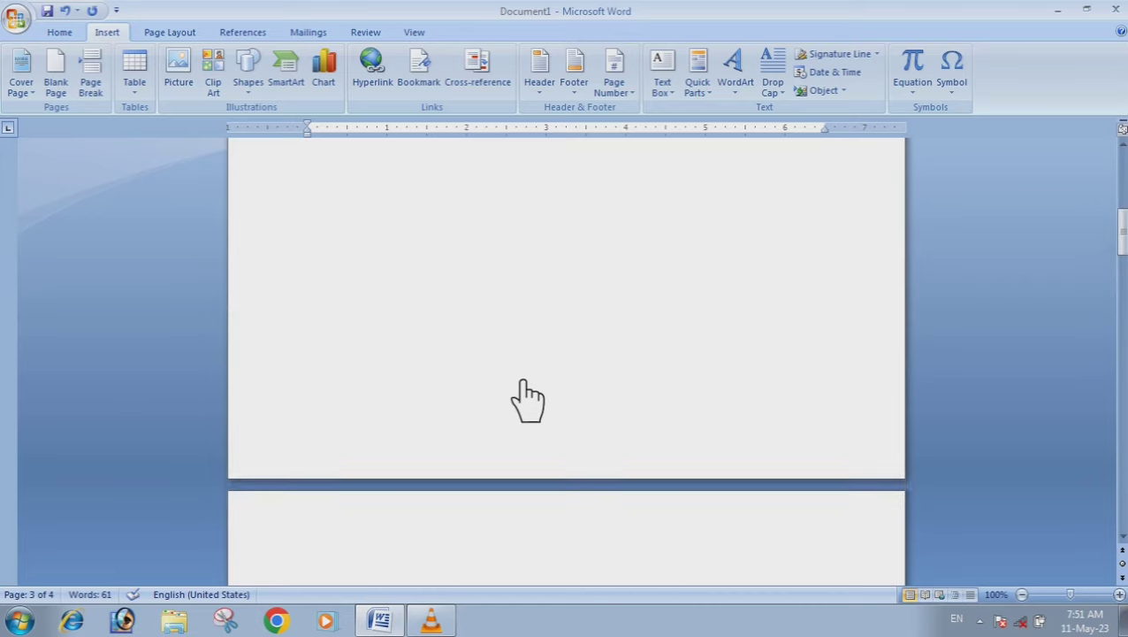
scroll(525, 397, up, 5)
scroll(496, 367, up, 1)
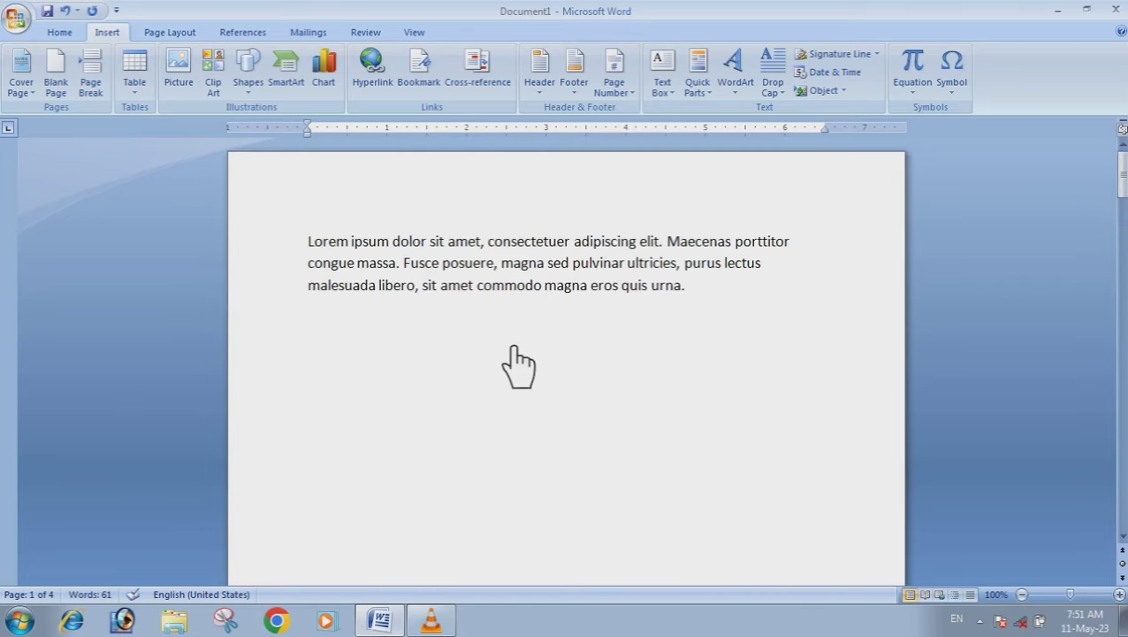
scroll(469, 372, down, 3)
scroll(517, 379, down, 5)
scroll(489, 453, down, 5)
scroll(489, 452, down, 5)
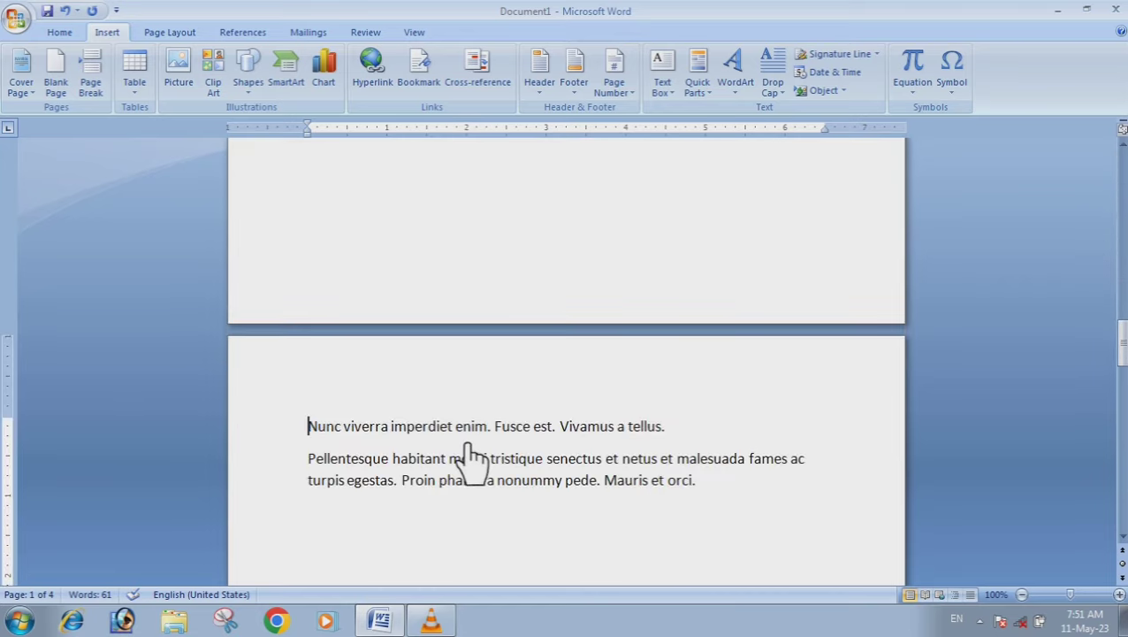
scroll(370, 457, up, 1)
scroll(361, 453, up, 1)
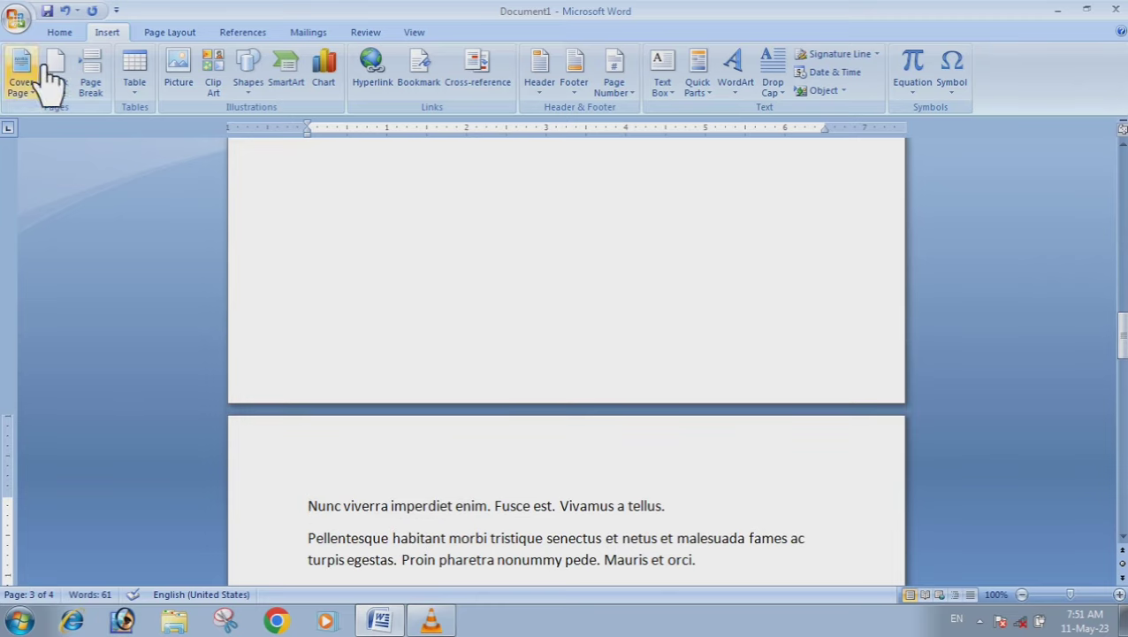
click(106, 88)
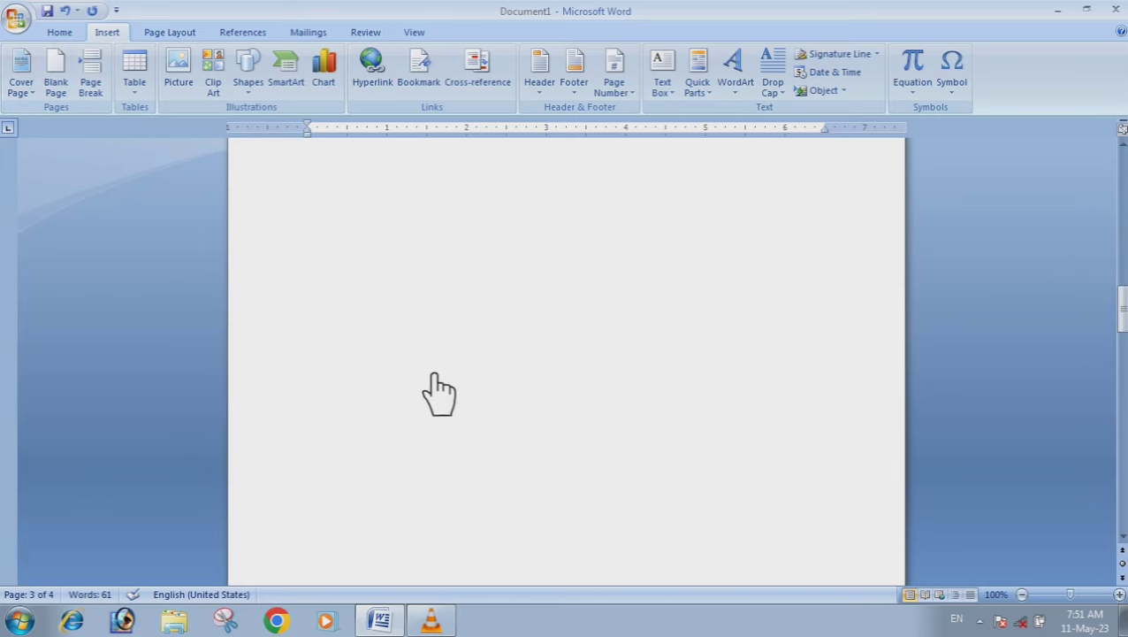
scroll(440, 394, up, 3)
scroll(434, 384, up, 5)
scroll(433, 384, up, 5)
scroll(433, 384, up, 2)
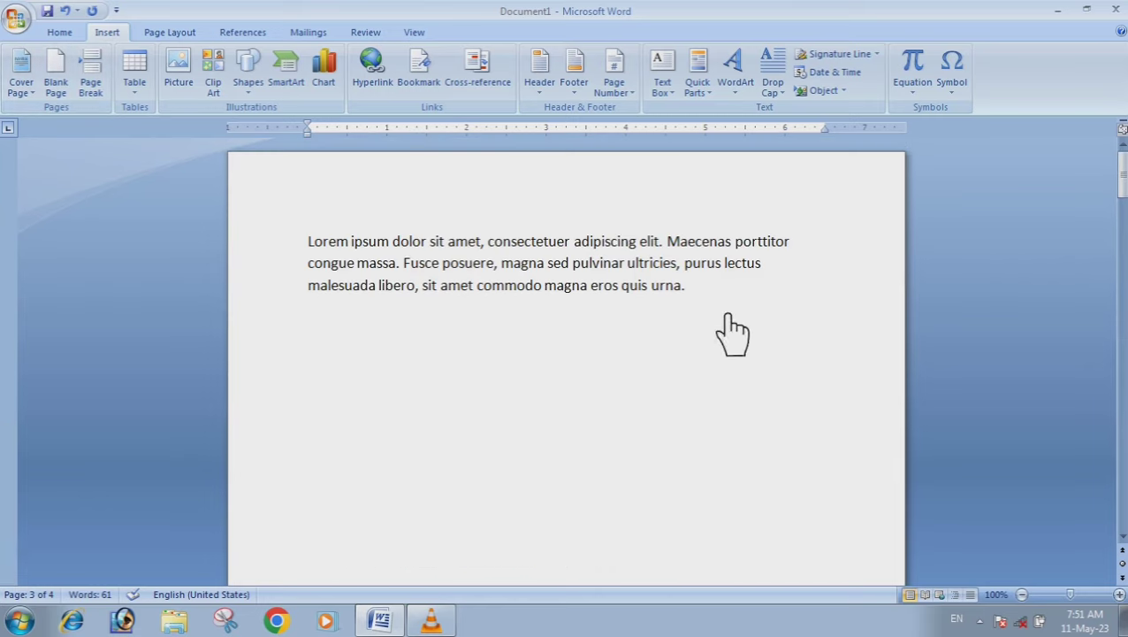
click(745, 302)
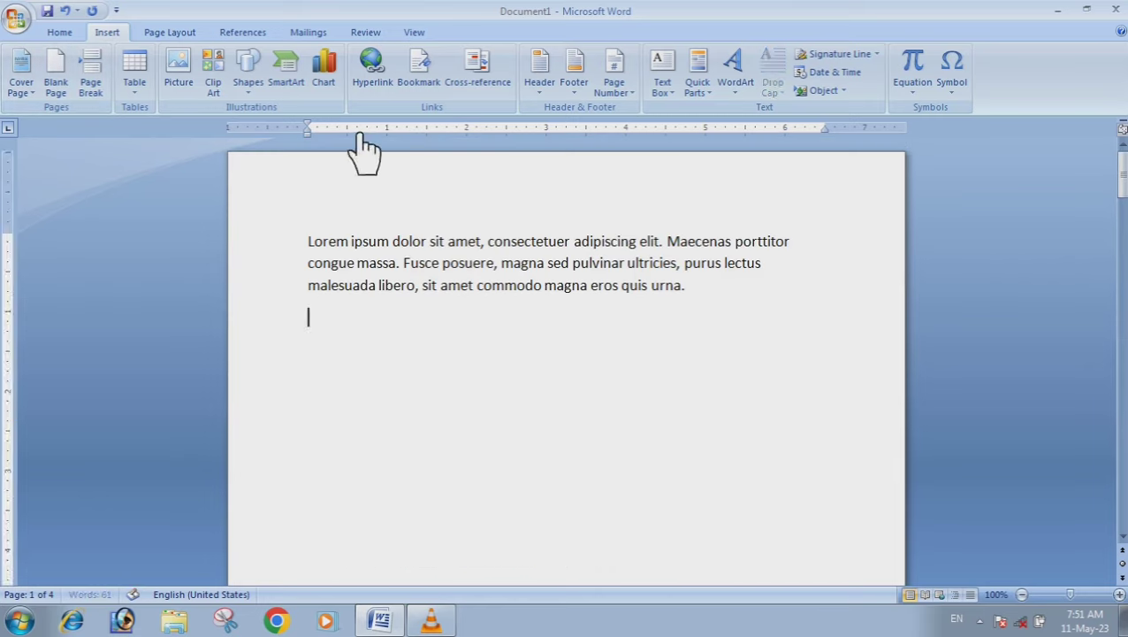
- Insert a 5-column, 2-row table using the Insert Table dialog
click(146, 93)
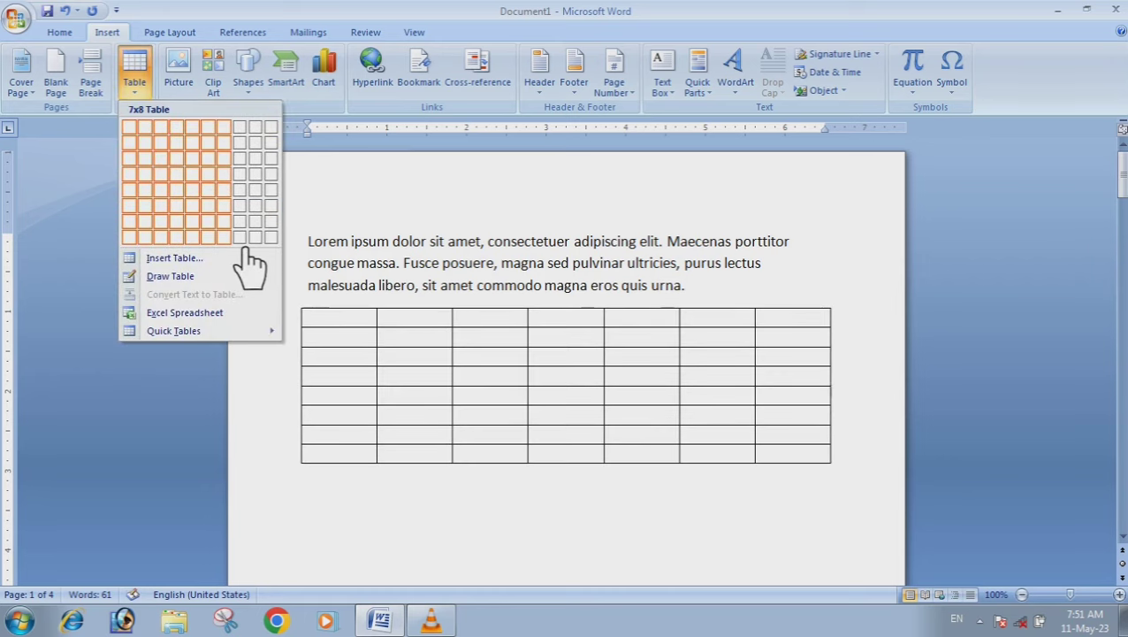
click(209, 259)
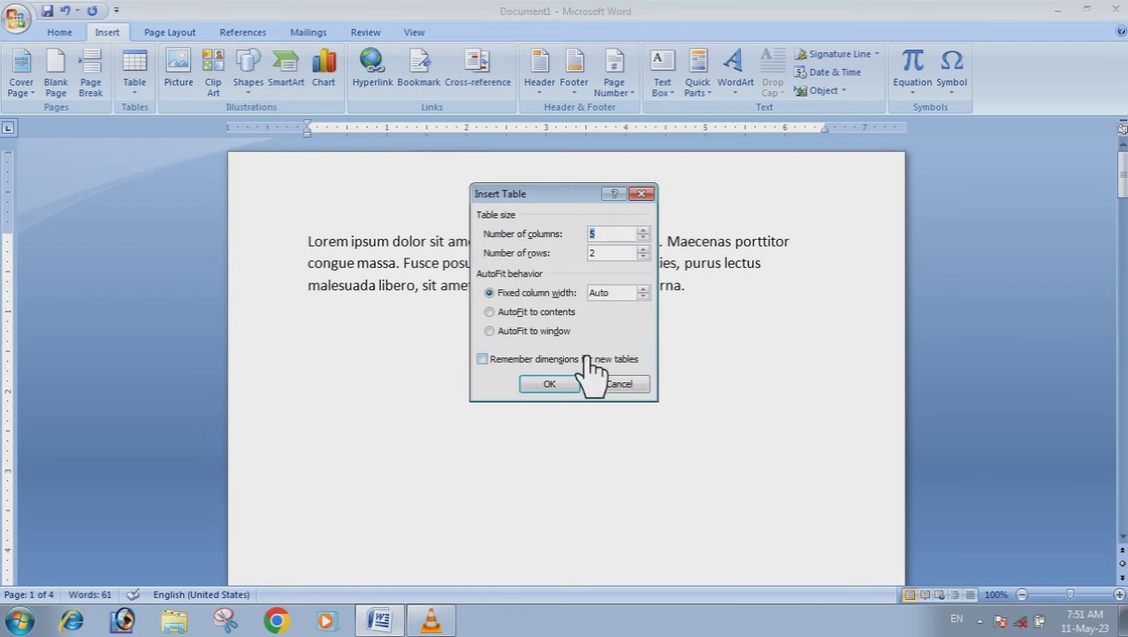
click(565, 384)
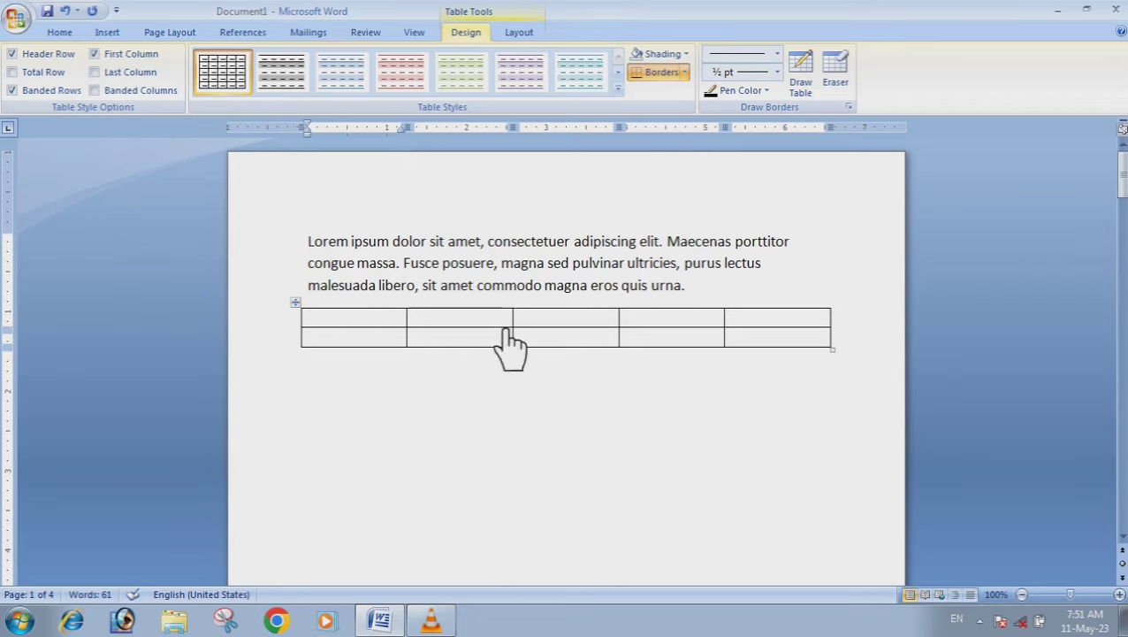
- Append four rows so the 5-column table has six empty rows
mouse_move(566, 327)
mouse_move(831, 346)
click(863, 347)
key(Return)
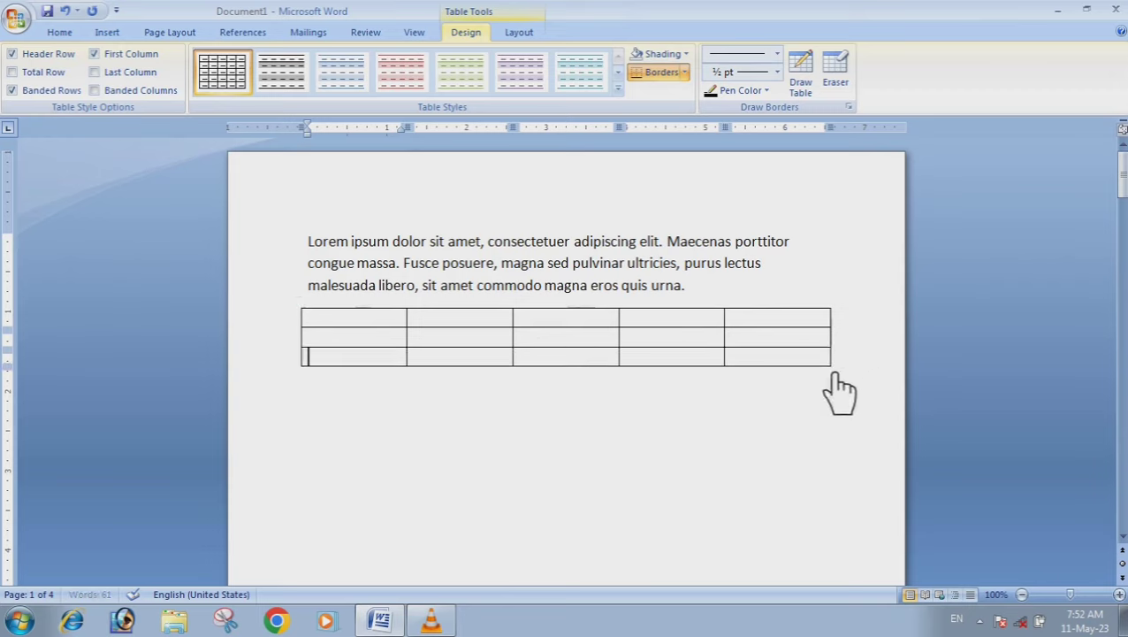
click(866, 366)
key(Return)
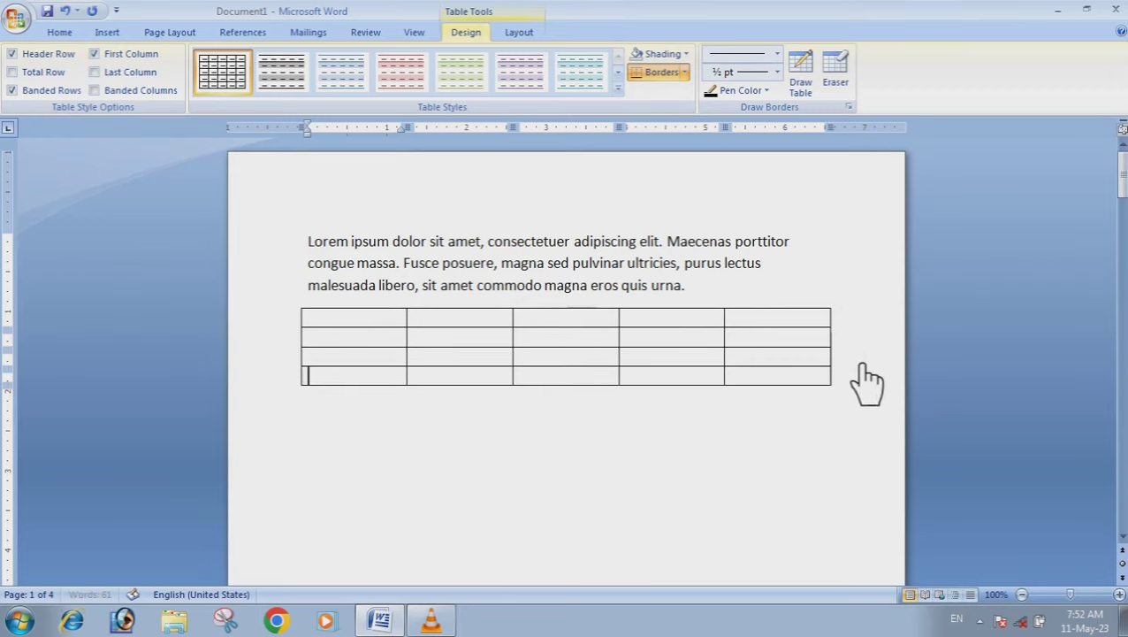
click(867, 385)
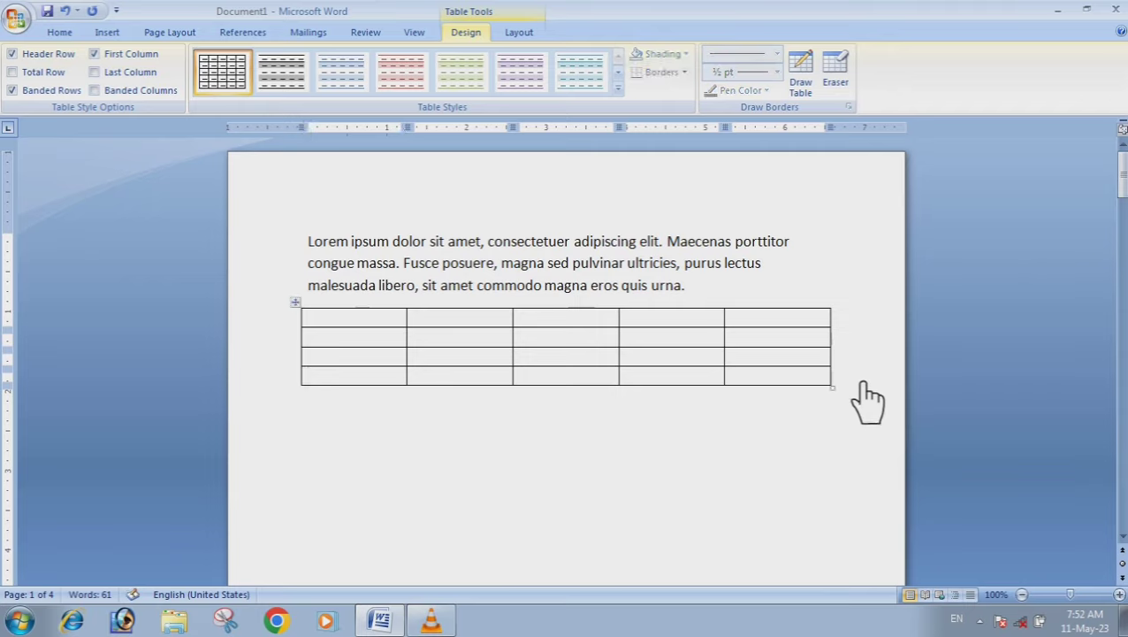
key(Return)
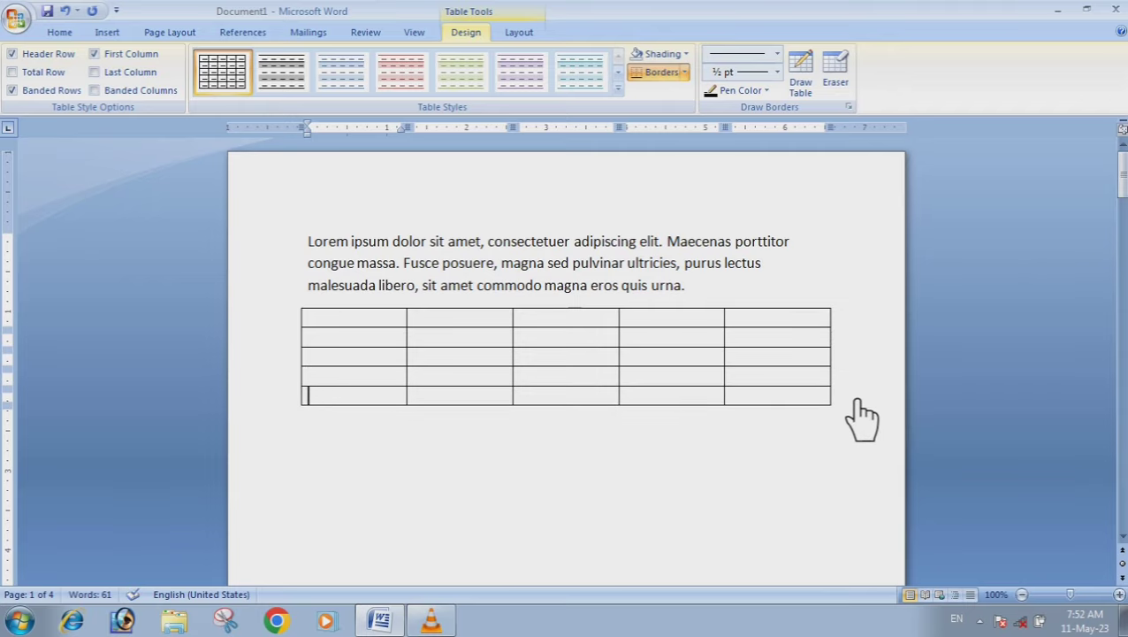
click(857, 400)
key(Return)
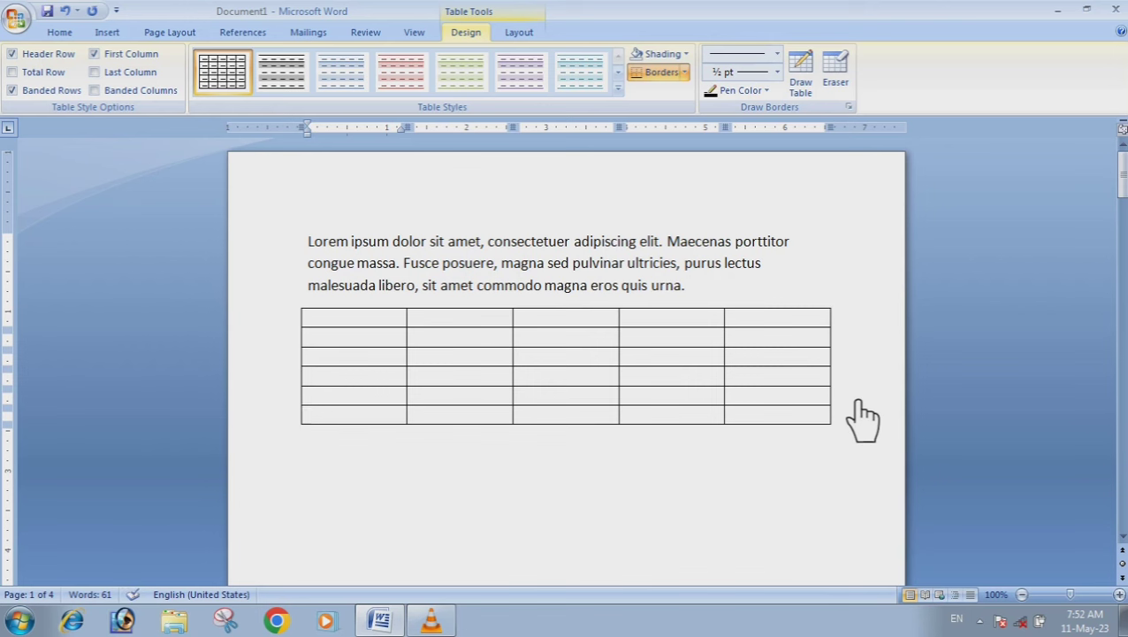
click(618, 87)
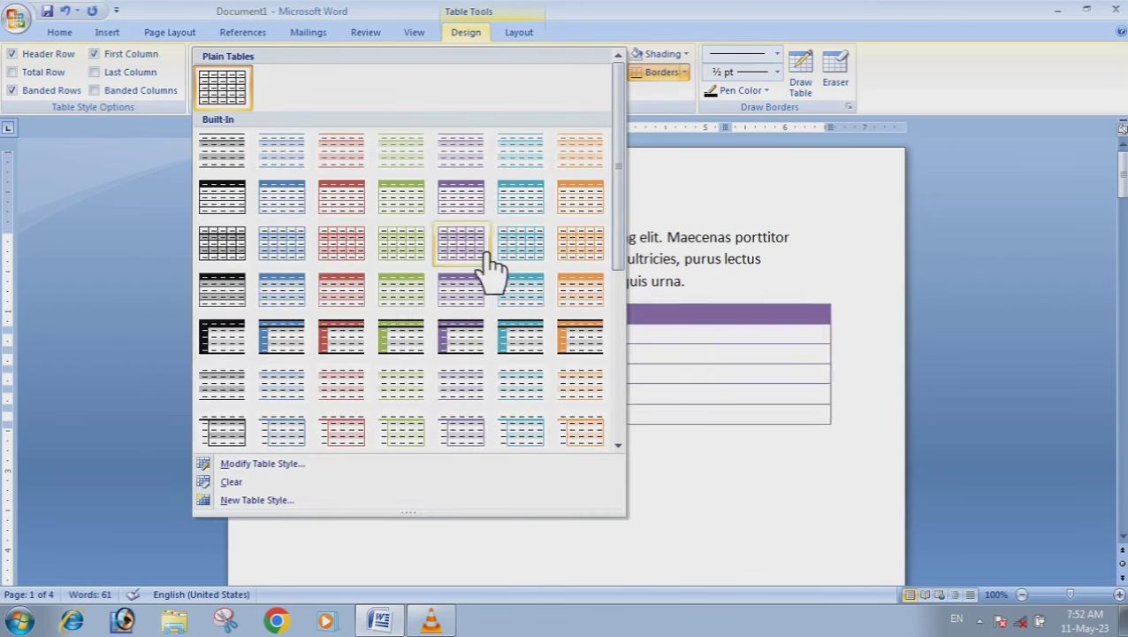
- Apply the purple header-row and first-column table style, leaving shading unchanged
click(468, 340)
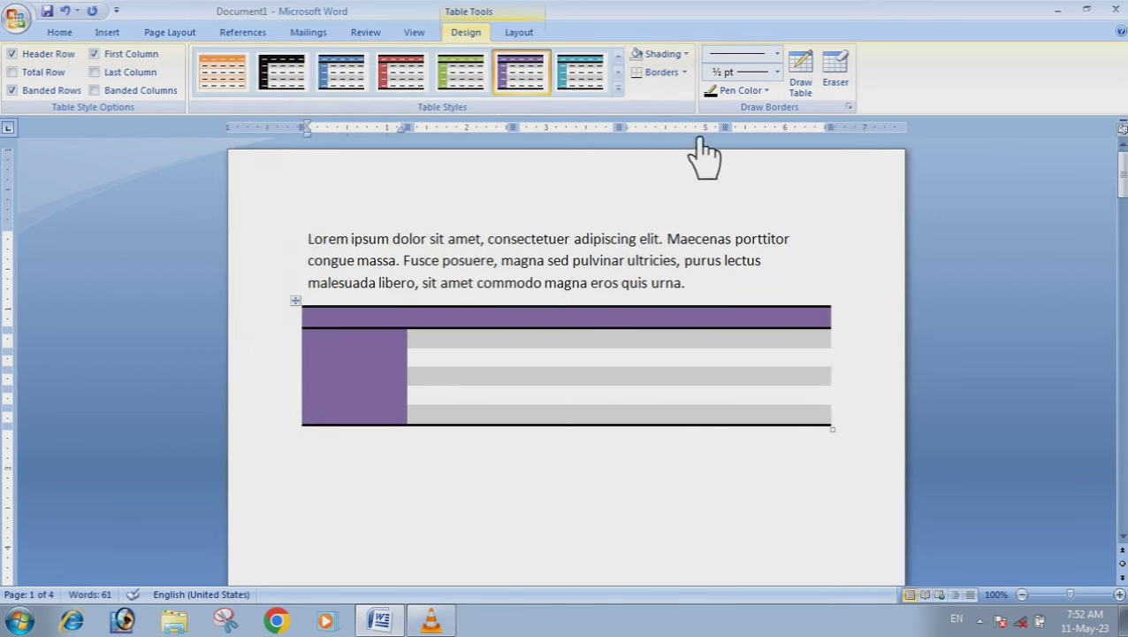
click(687, 55)
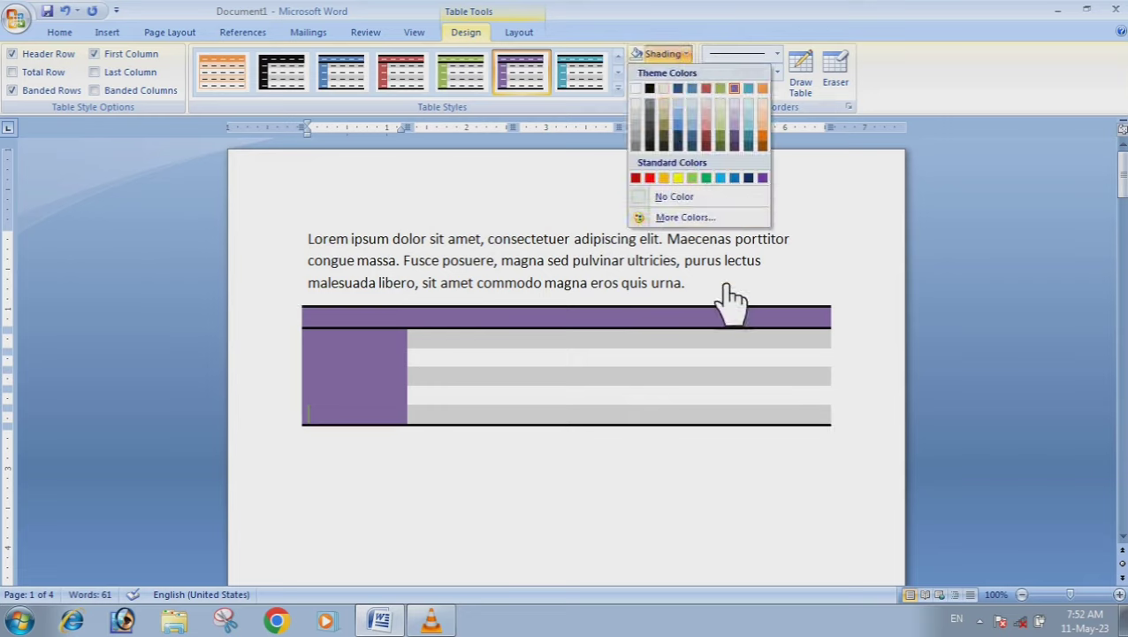
key(Escape)
- Put All Borders around the table's bottom-left cell
click(683, 73)
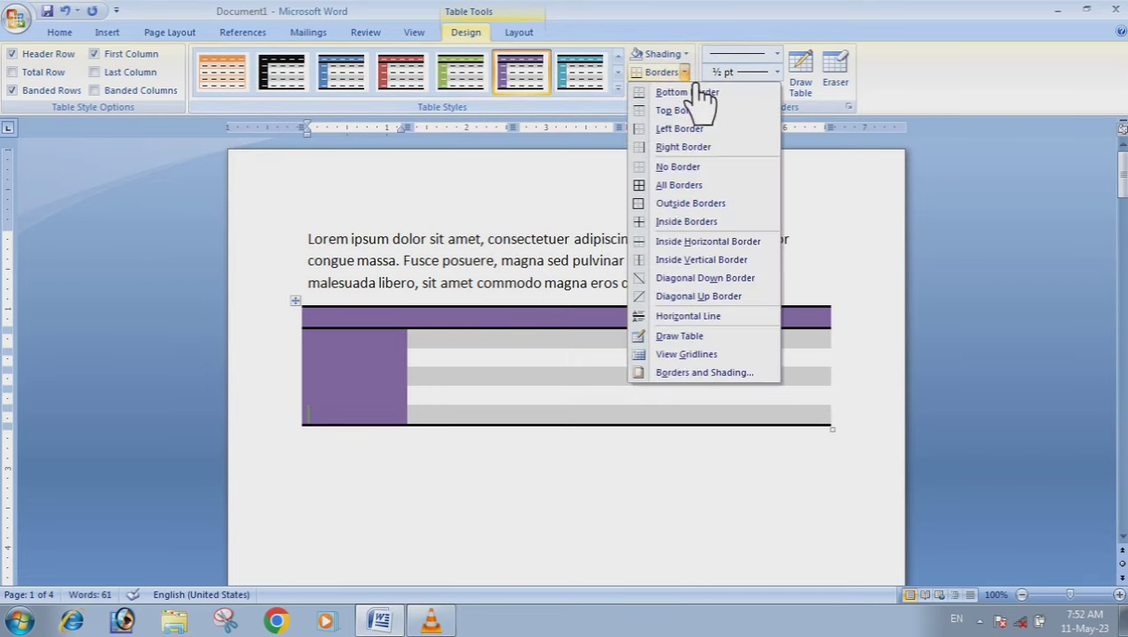
click(681, 186)
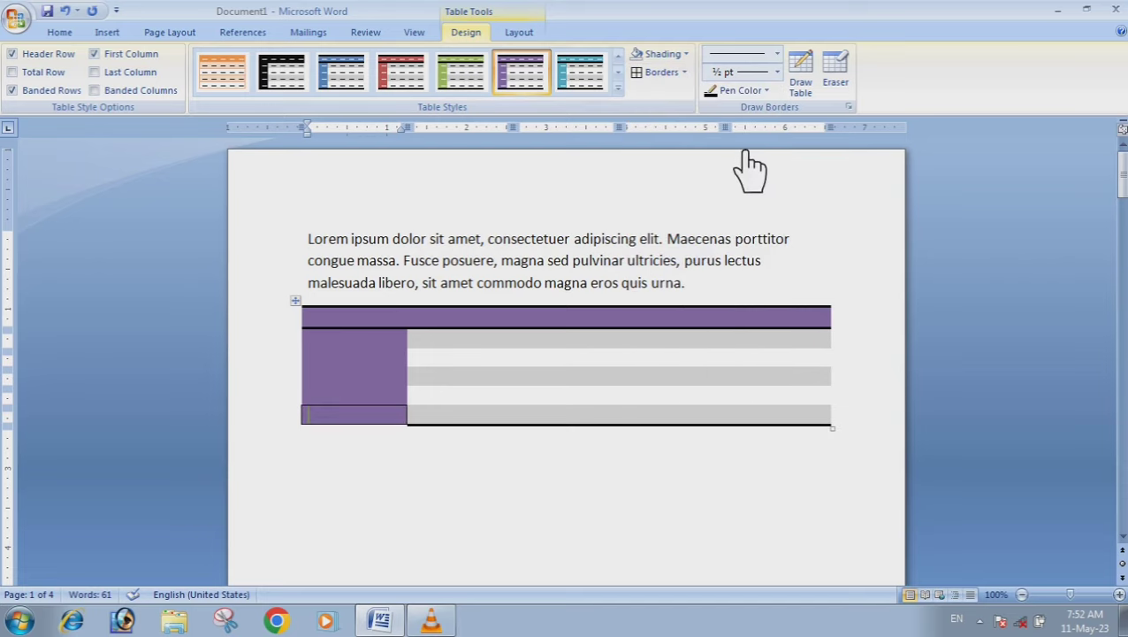
click(764, 91)
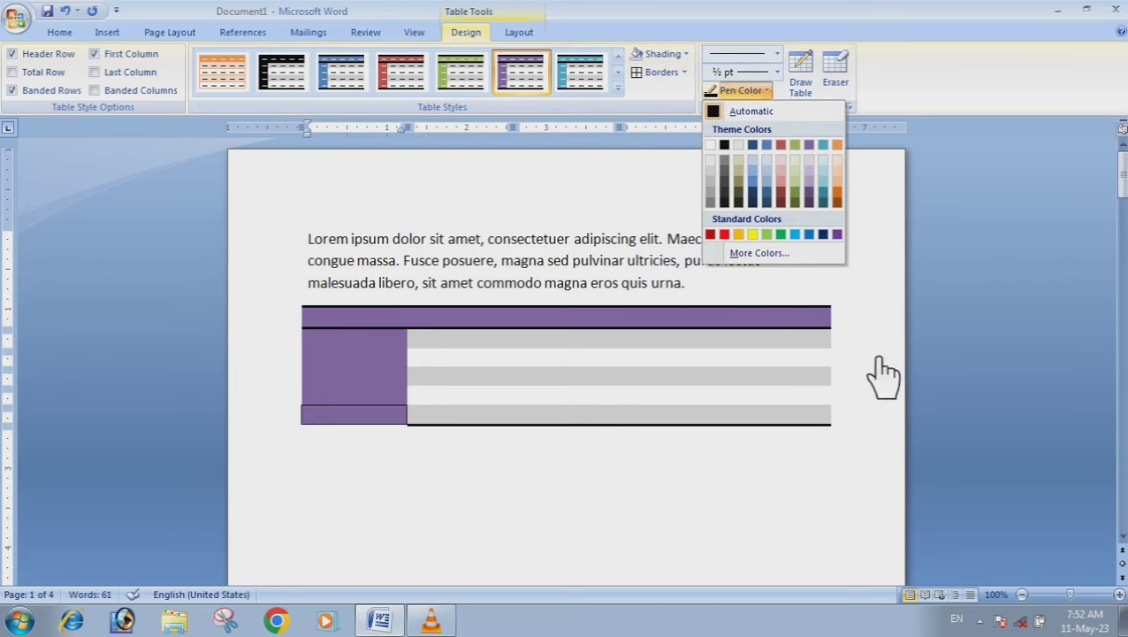
click(642, 502)
click(753, 92)
click(803, 88)
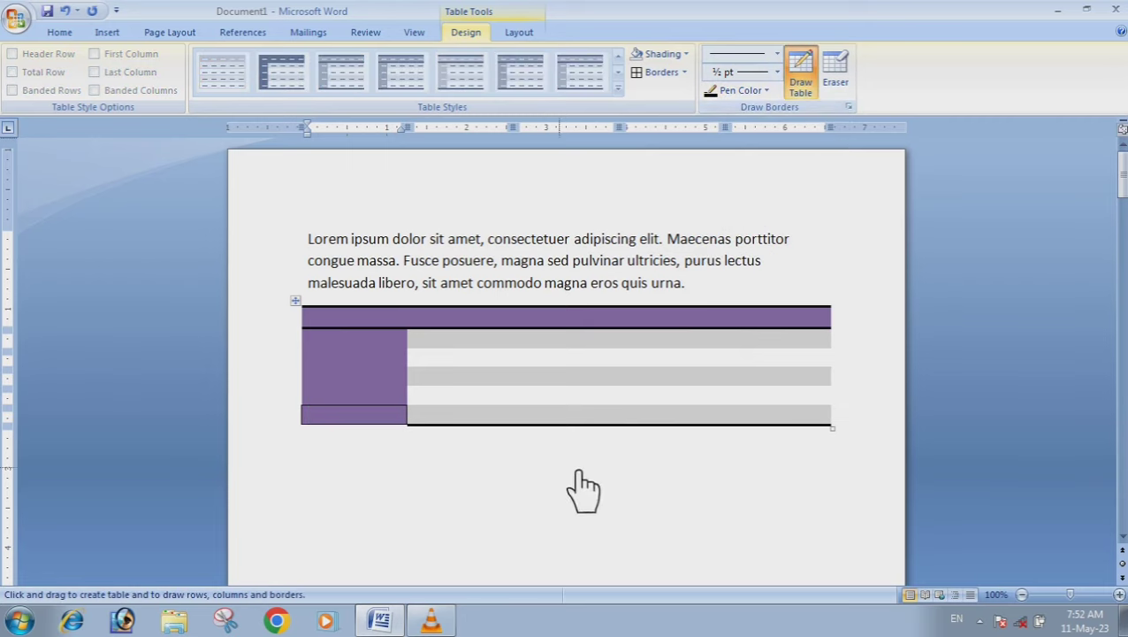
- Draw three freehand boxes side by side below the table
drag(556, 460, 698, 506)
drag(713, 466, 805, 517)
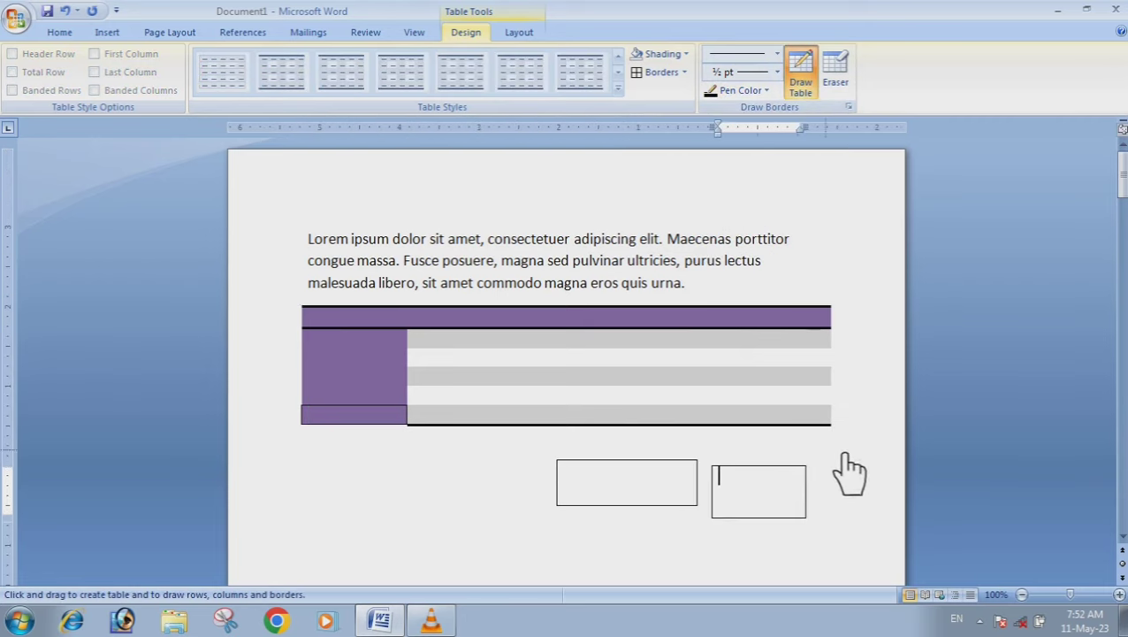
drag(828, 460, 879, 500)
- Erase the drawn boxes and every table partition with the Eraser
click(840, 93)
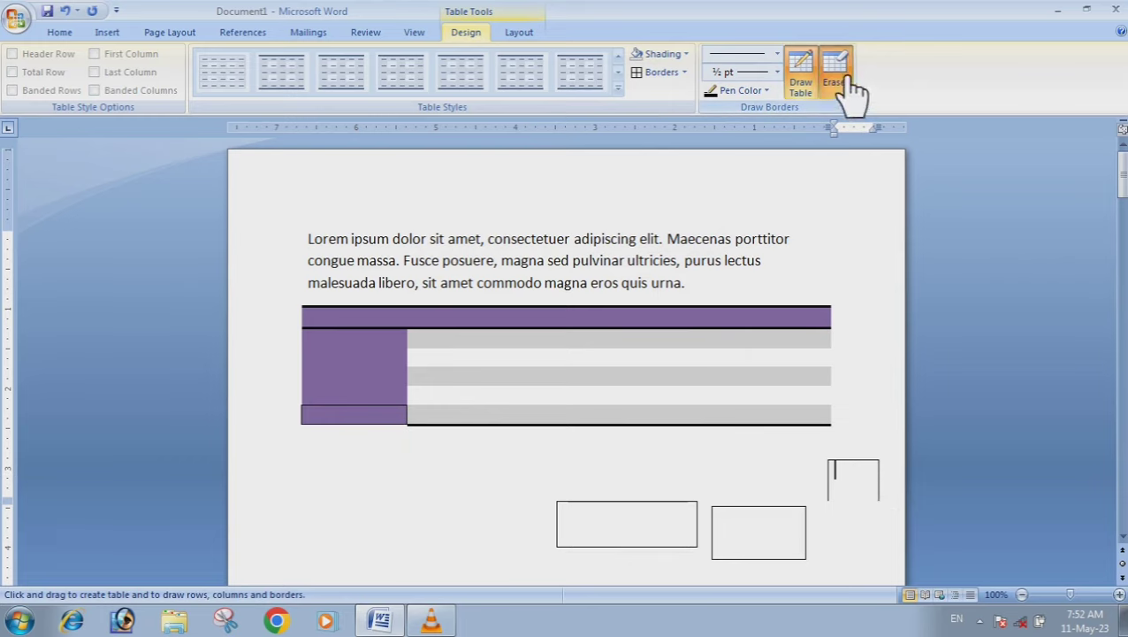
click(793, 507)
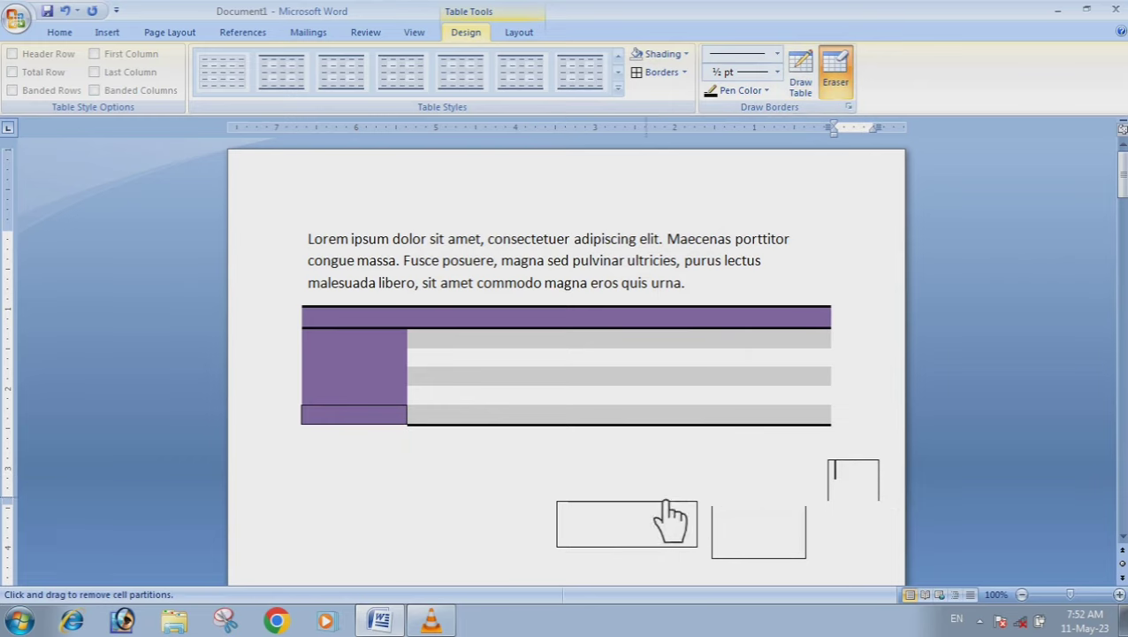
click(659, 502)
drag(520, 474, 892, 555)
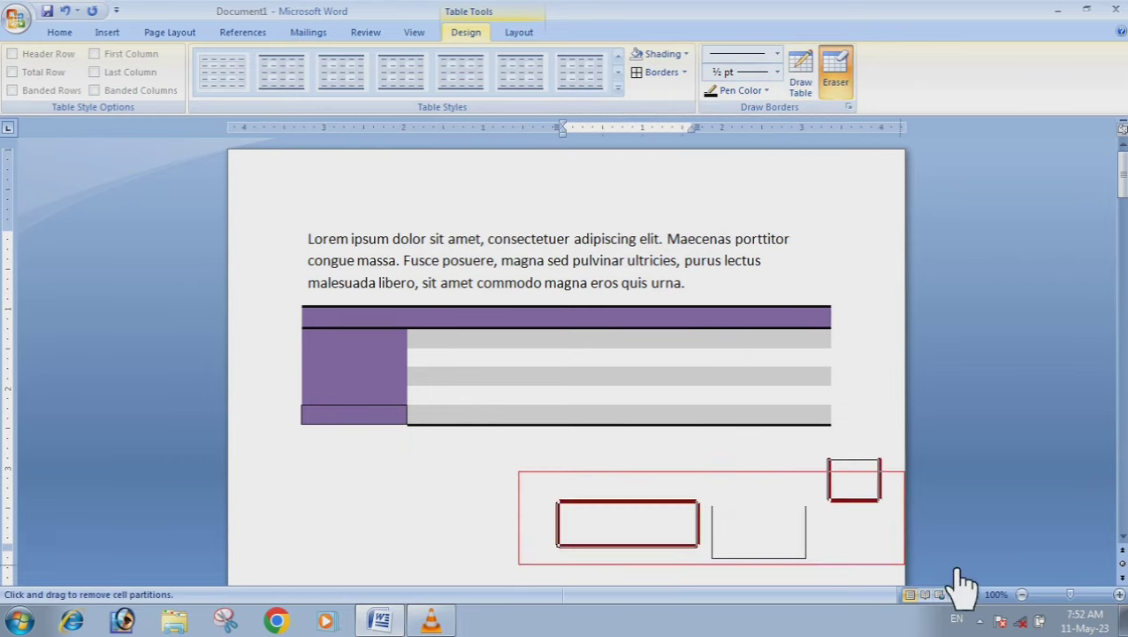
drag(322, 312, 846, 546)
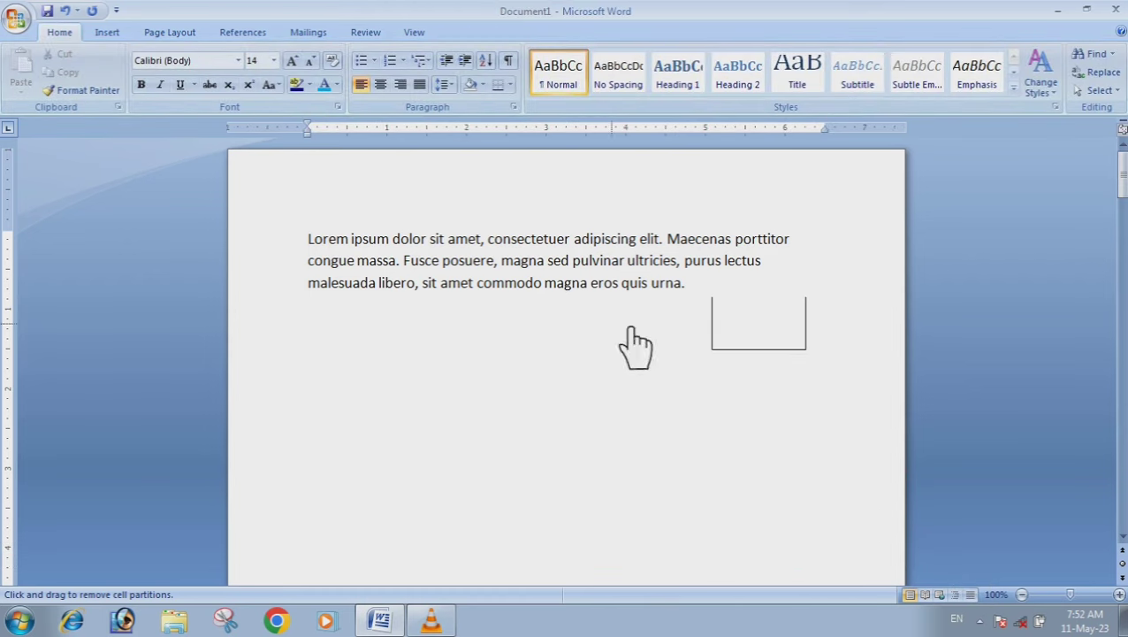
drag(731, 341, 856, 366)
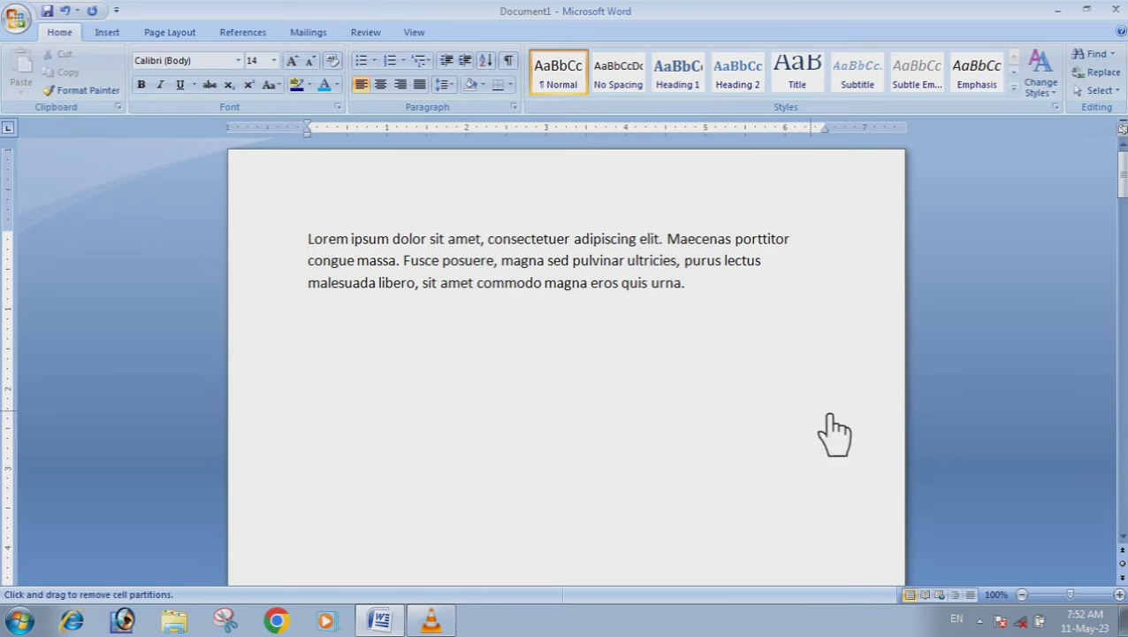
click(105, 36)
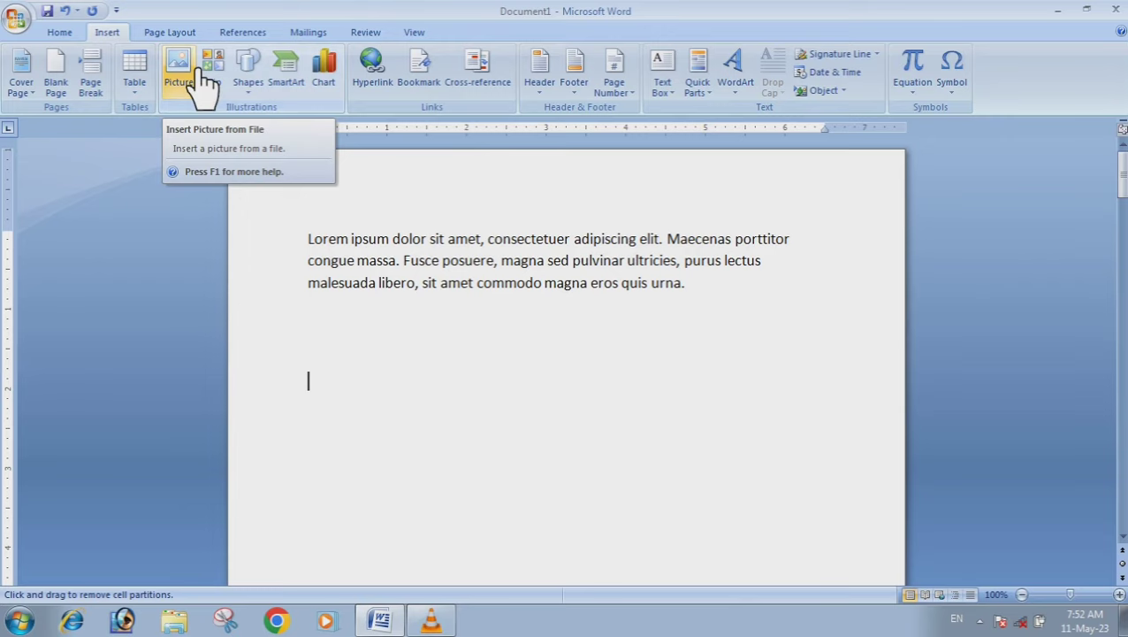
click(204, 84)
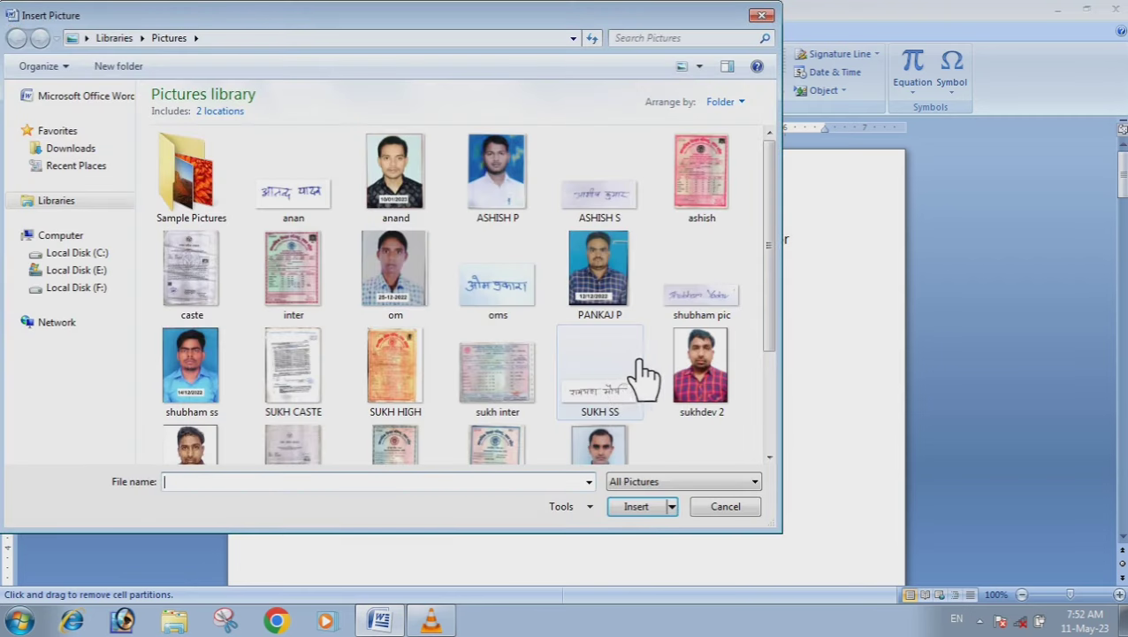
click(219, 190)
double_click(220, 190)
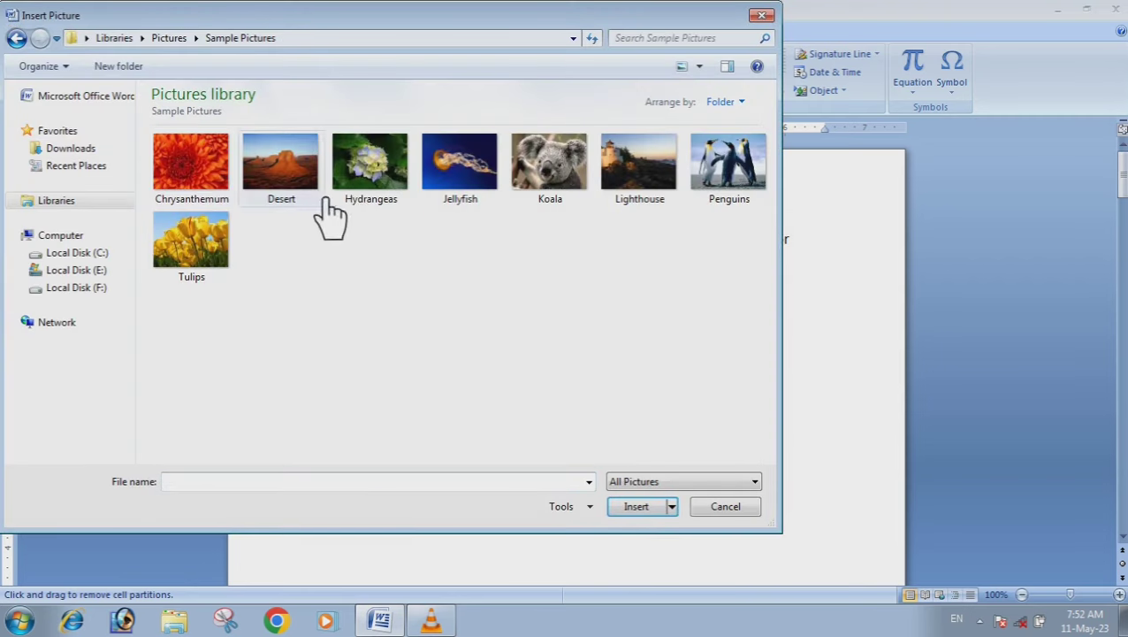
click(576, 196)
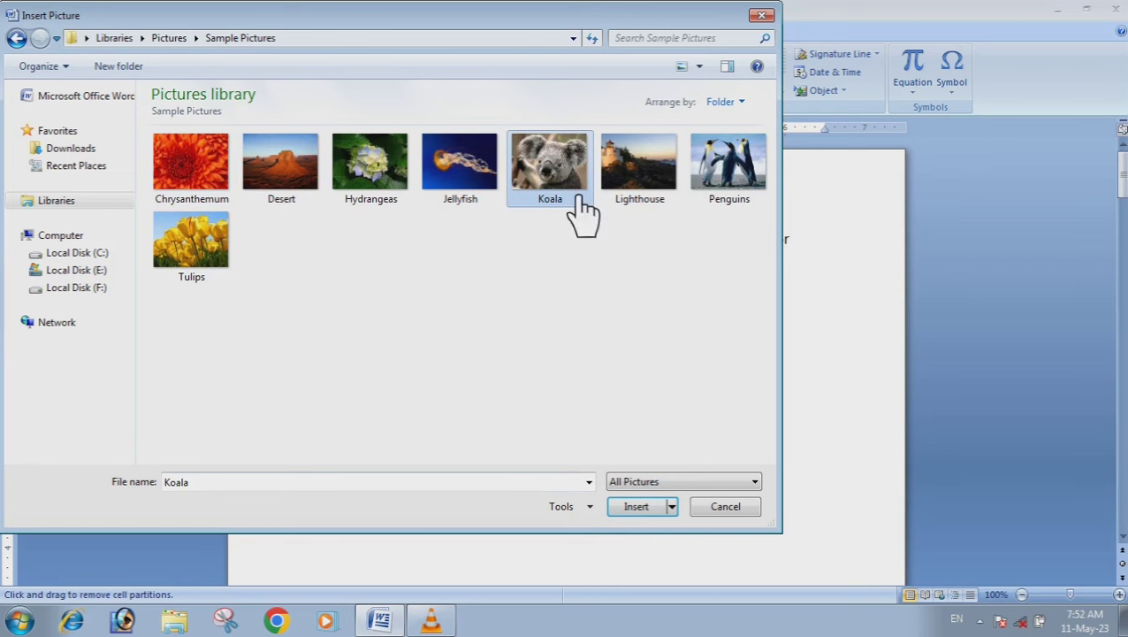
click(645, 508)
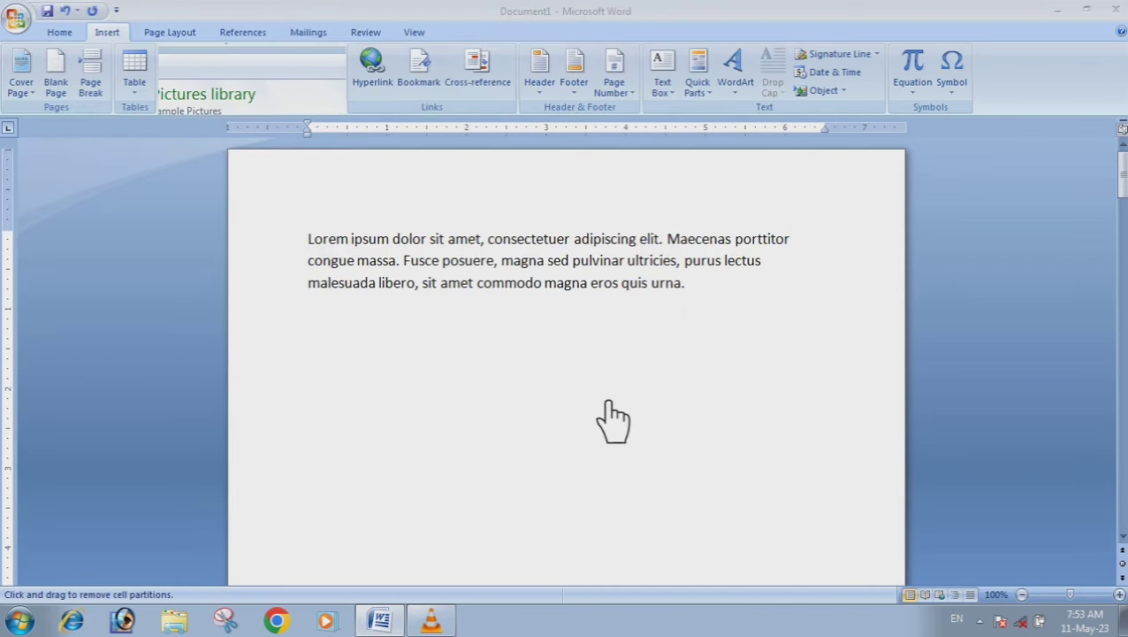
scroll(610, 417, down, 3)
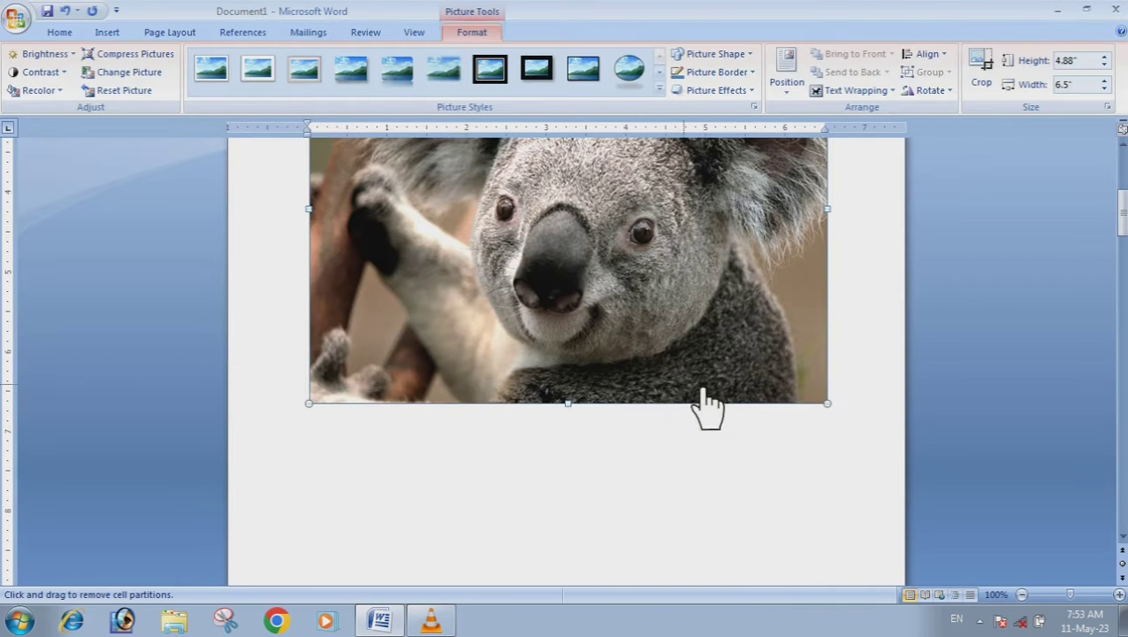
scroll(705, 391, up, 3)
scroll(688, 395, up, 2)
scroll(693, 395, down, 4)
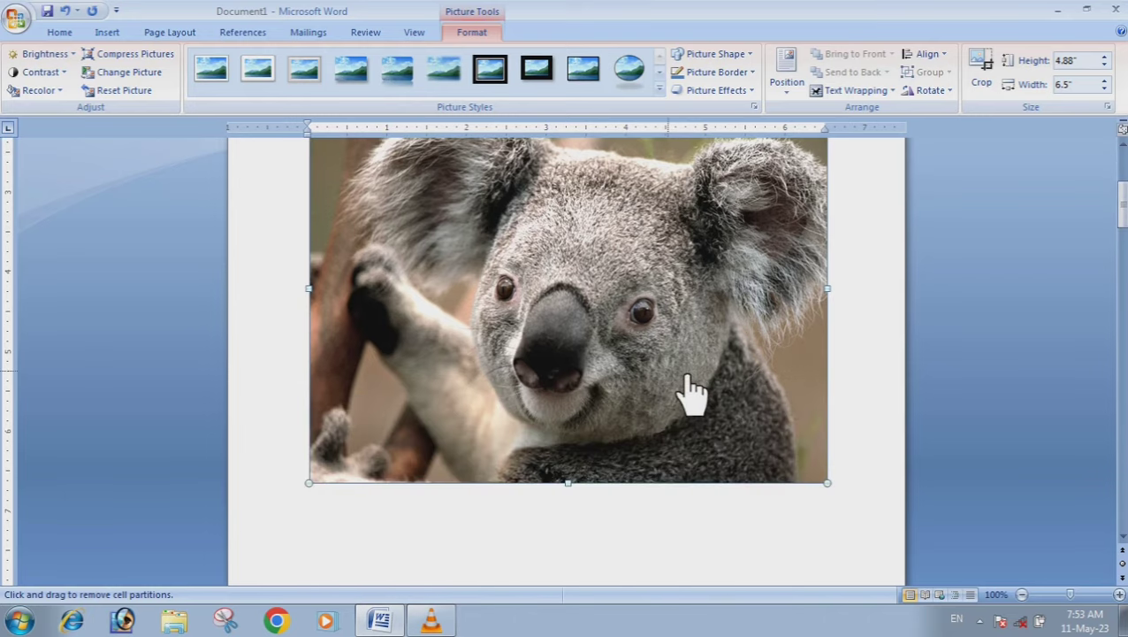
scroll(693, 391, up, 4)
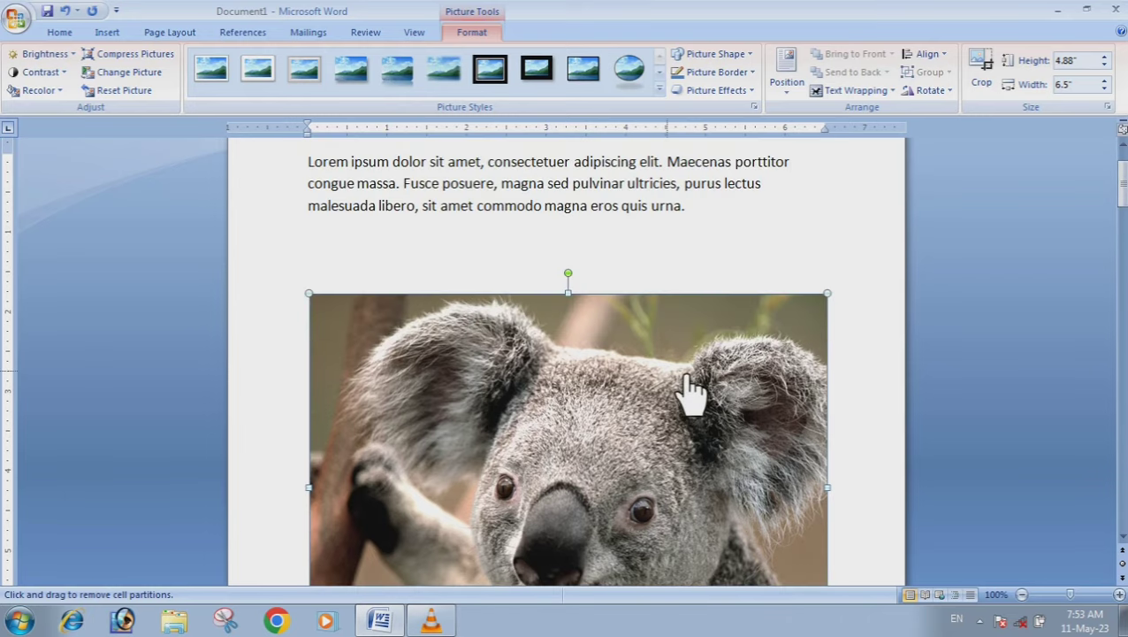
key(Delete)
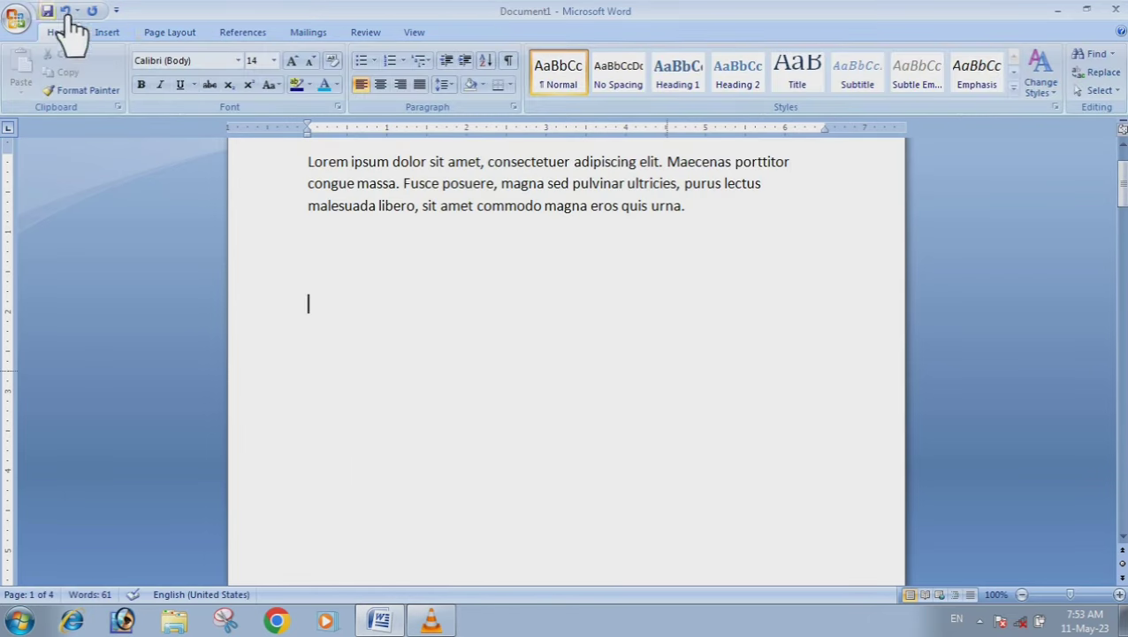
- Insert woman-at-computer, computer-with-globe and floppy-disk pictures from a COMPUTER clip art search
click(107, 33)
click(221, 84)
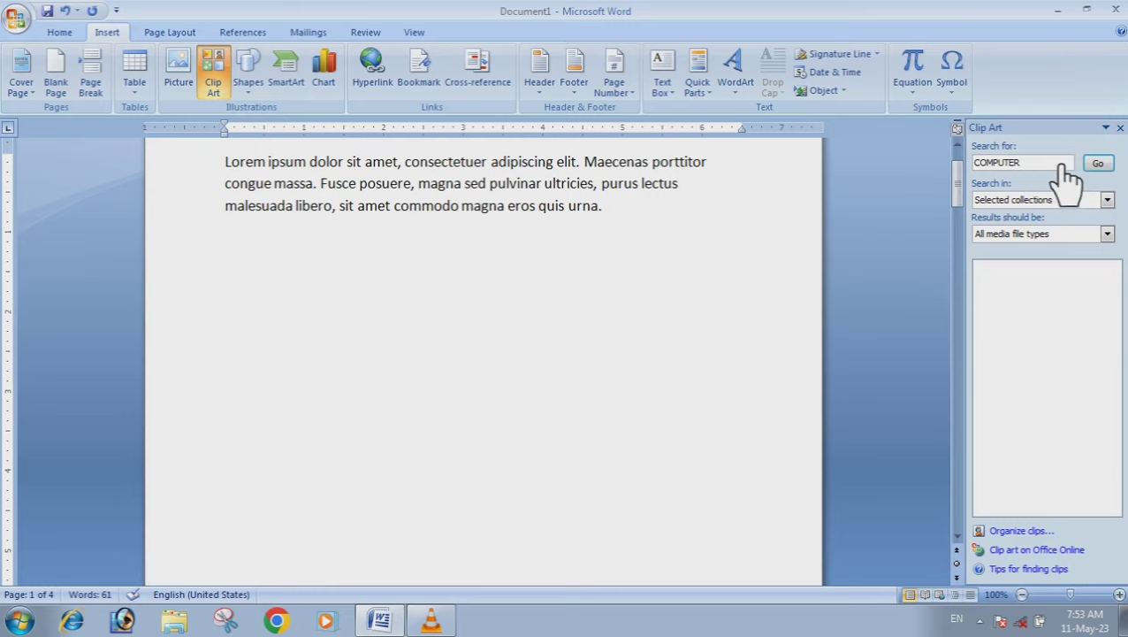
click(1110, 166)
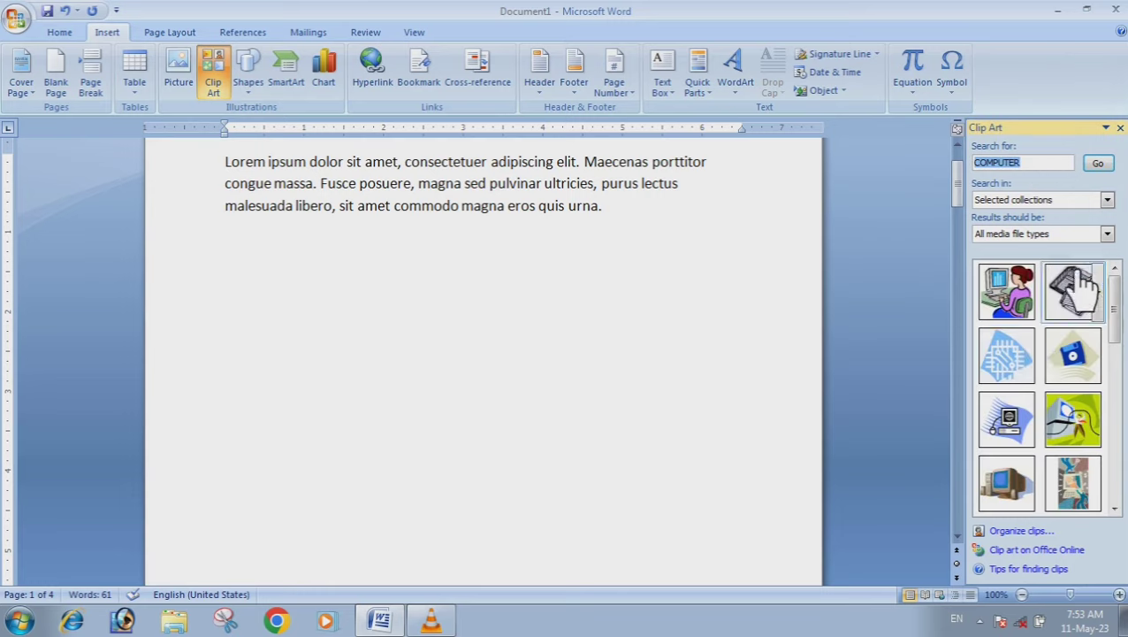
click(1026, 305)
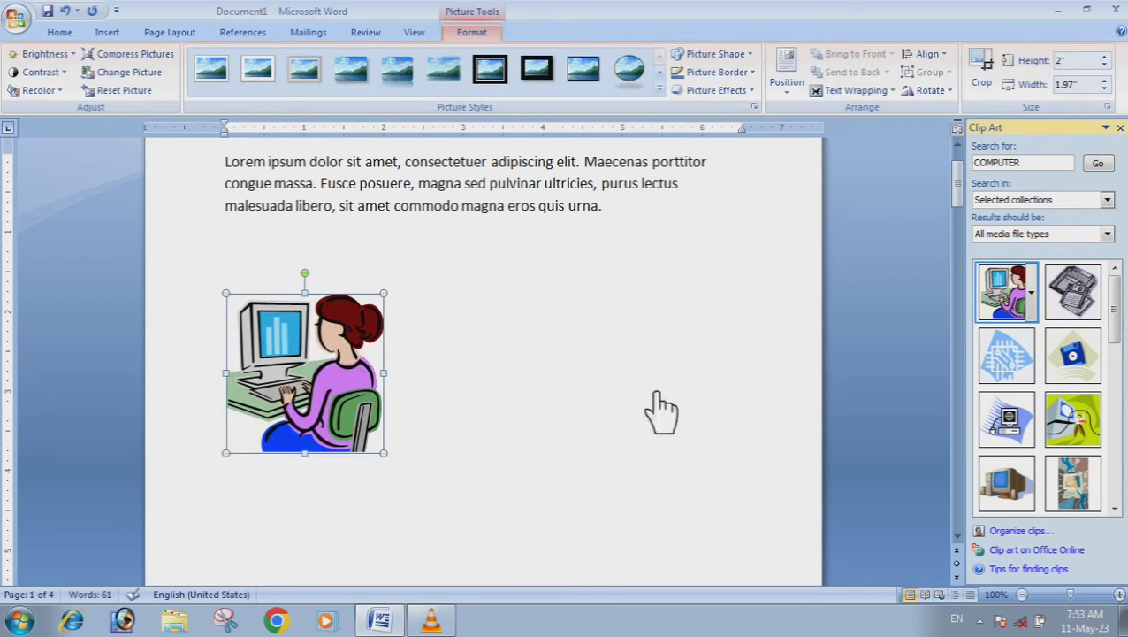
click(1026, 421)
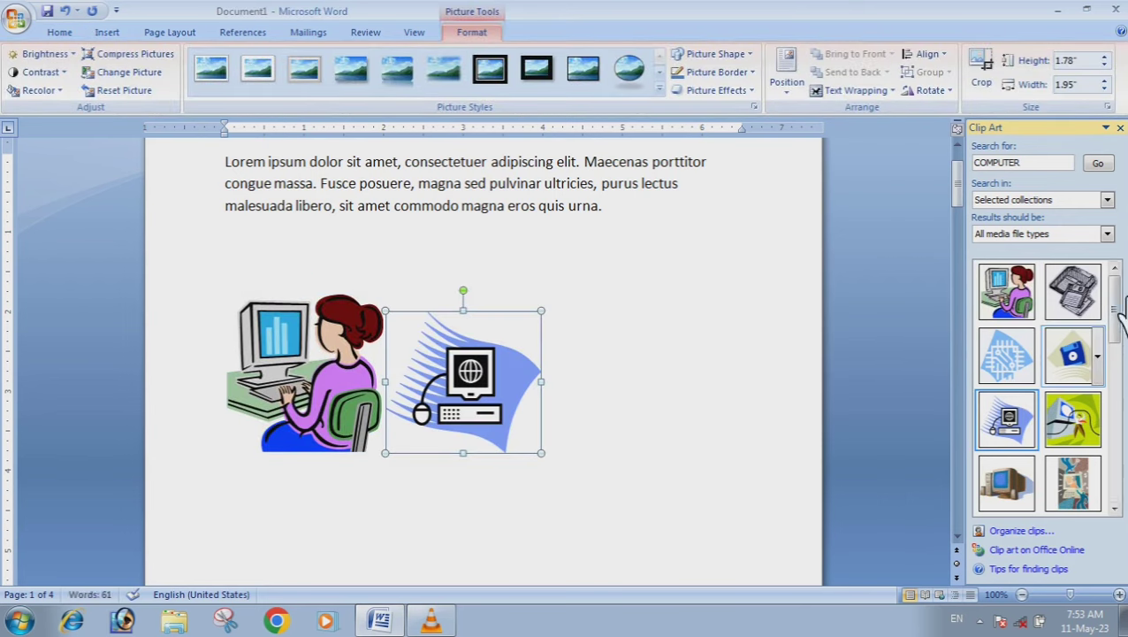
click(1073, 292)
- Delete the floppy-disk, computer-with-globe and woman-at-computer pictures
click(727, 506)
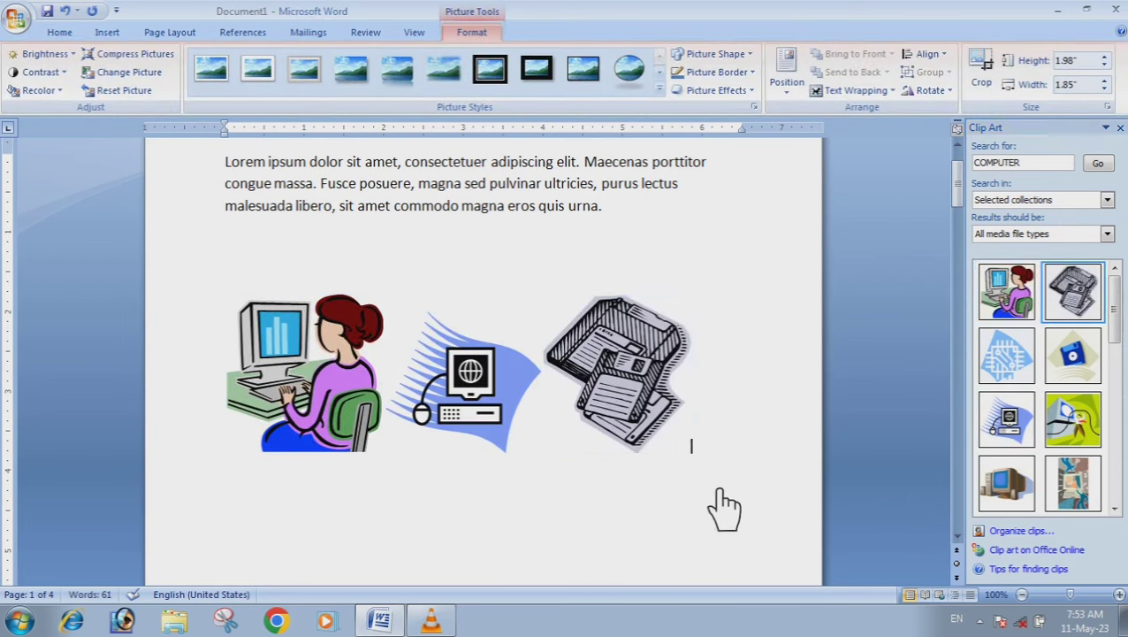
click(696, 419)
key(Delete)
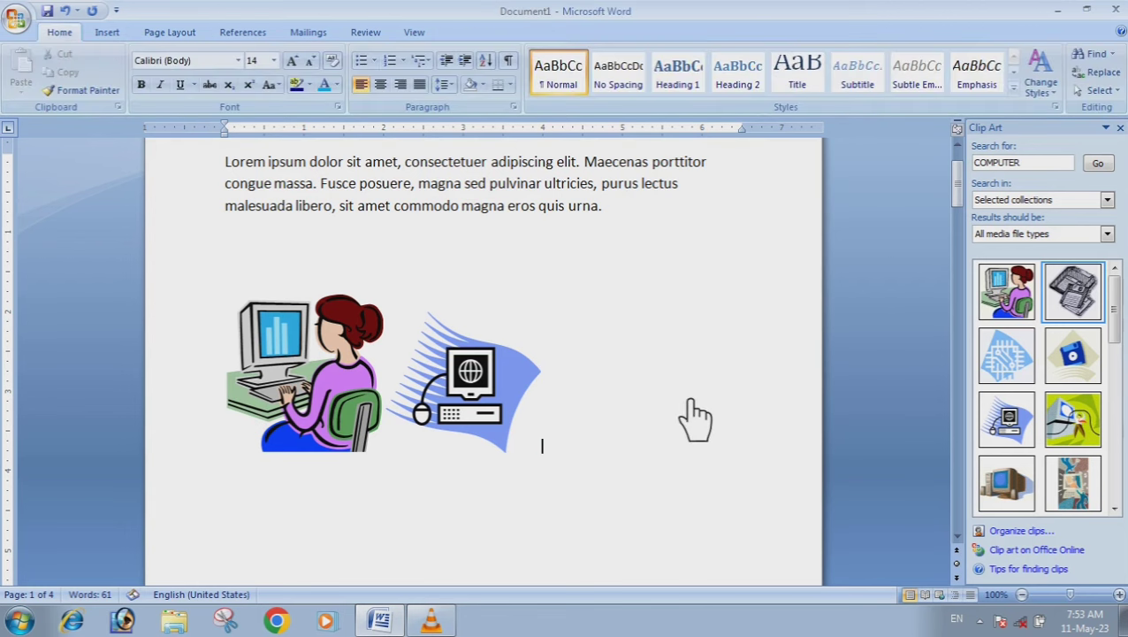
click(491, 394)
key(Delete)
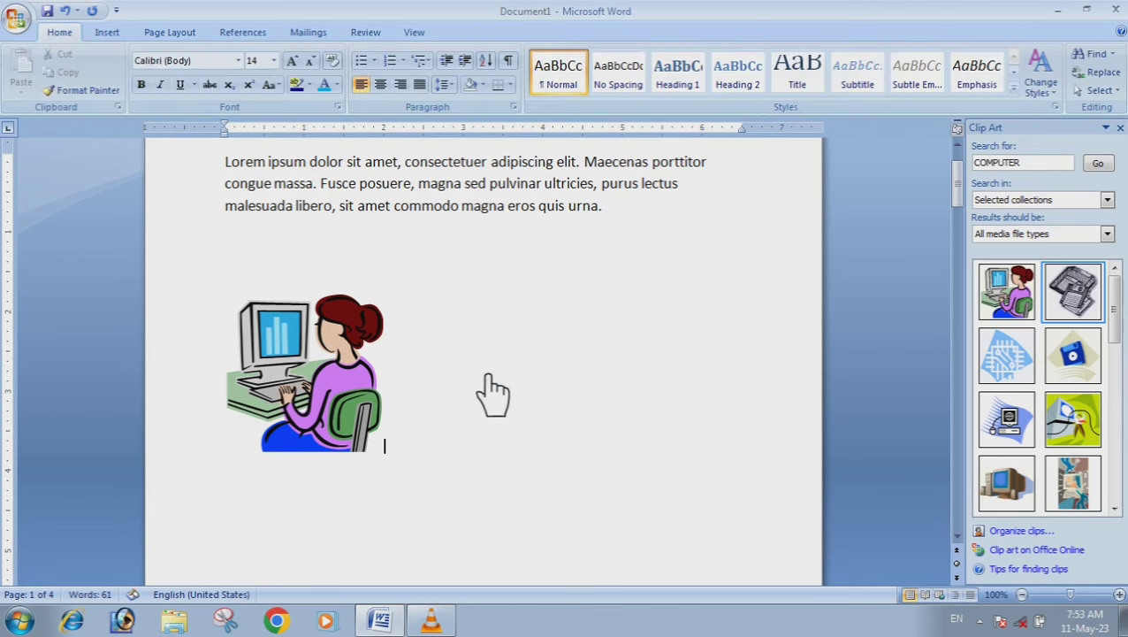
click(380, 387)
key(Delete)
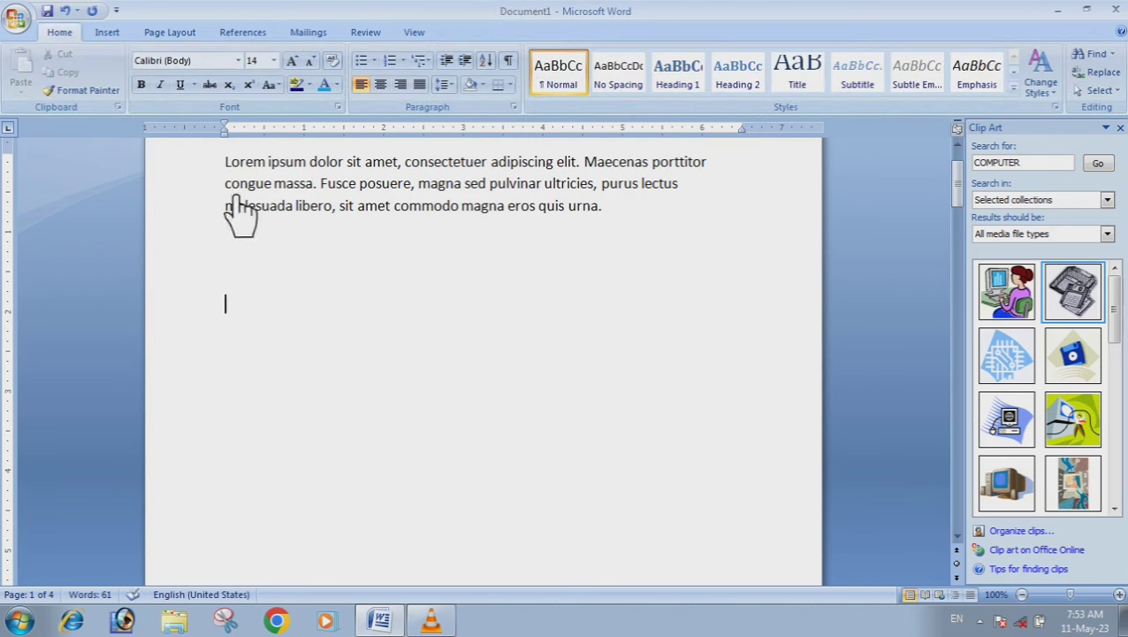
- Draw a smiley face, give it the orange style with a heavier outline, and nudge it up-right
click(113, 33)
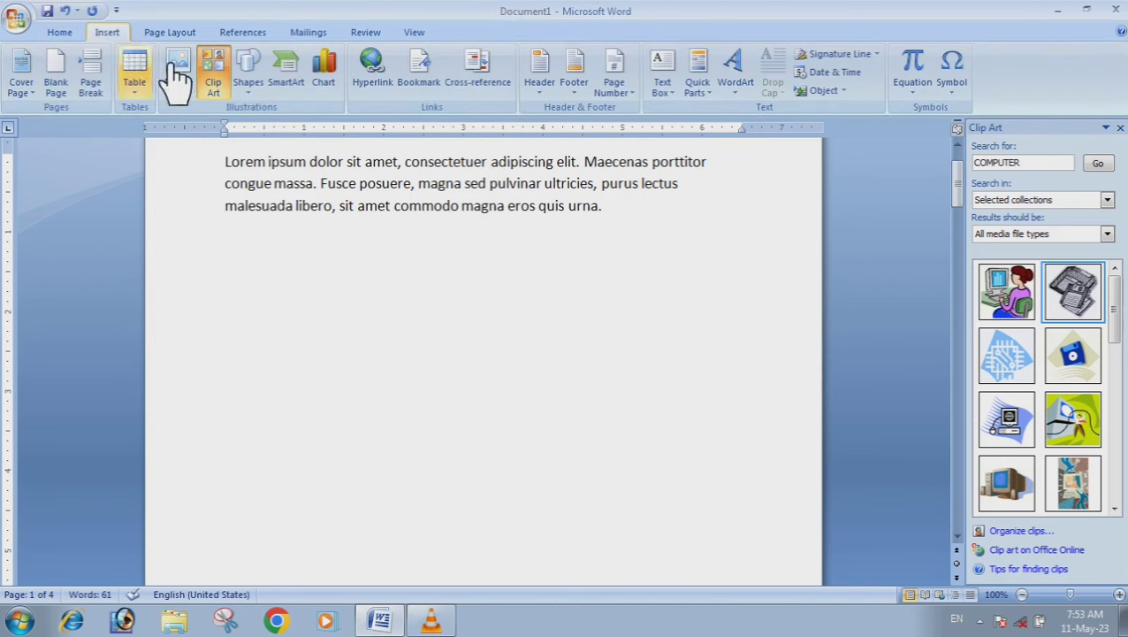
click(249, 81)
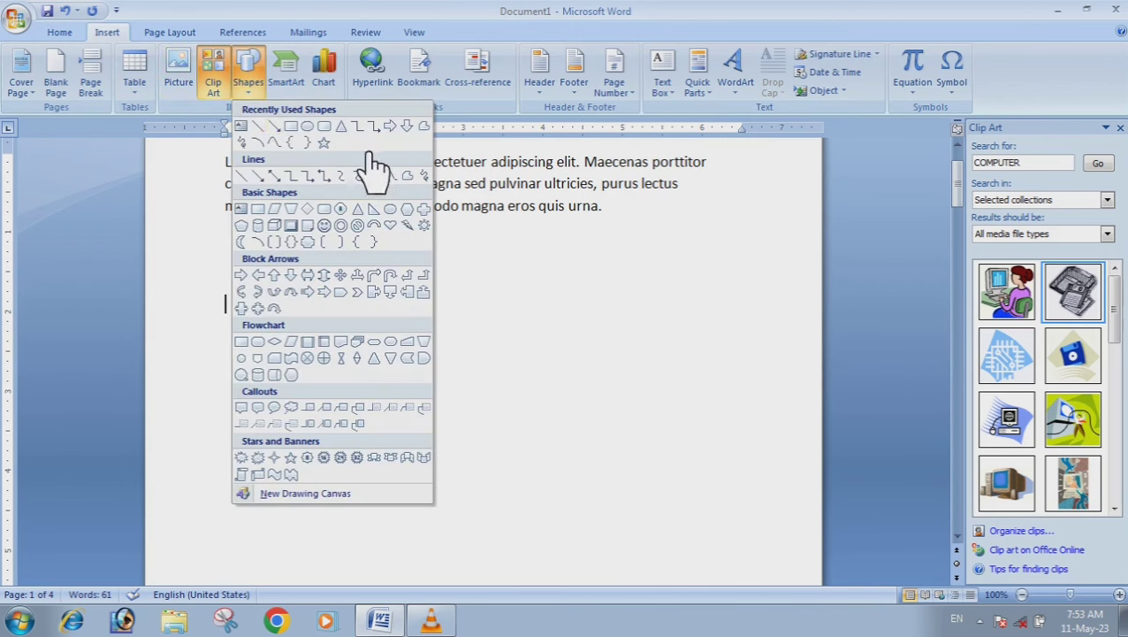
click(323, 225)
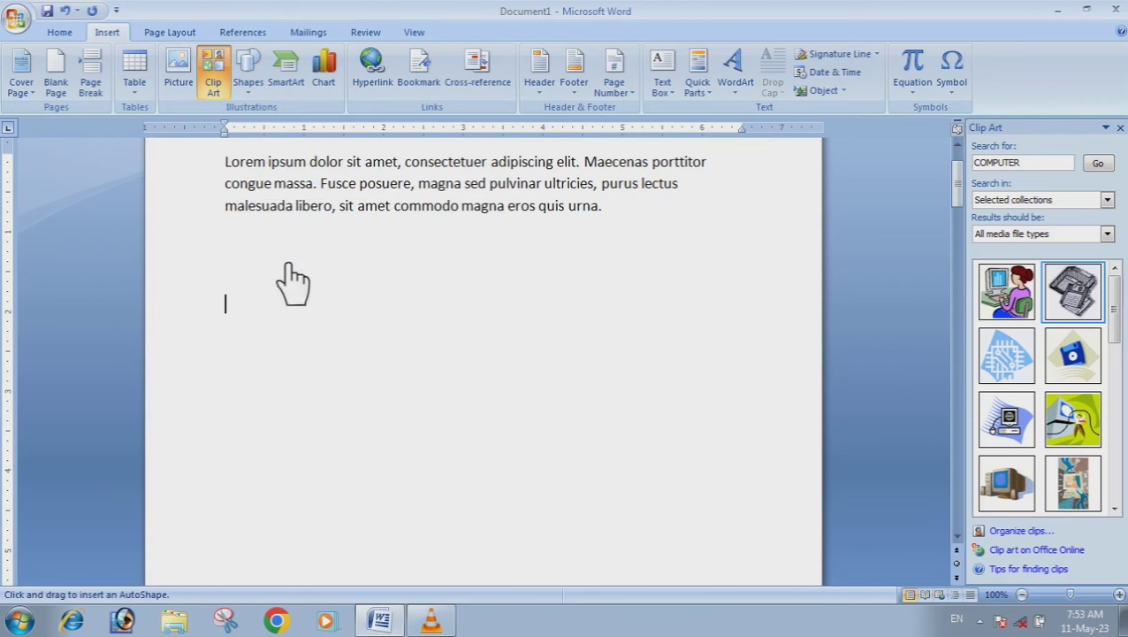
drag(253, 253, 360, 372)
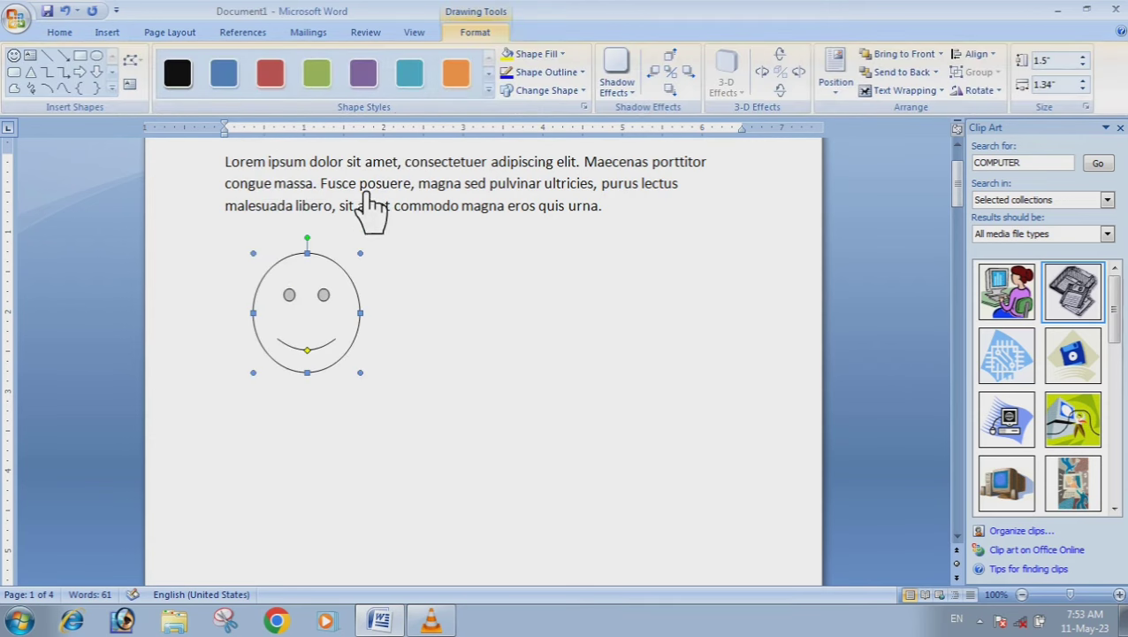
click(412, 75)
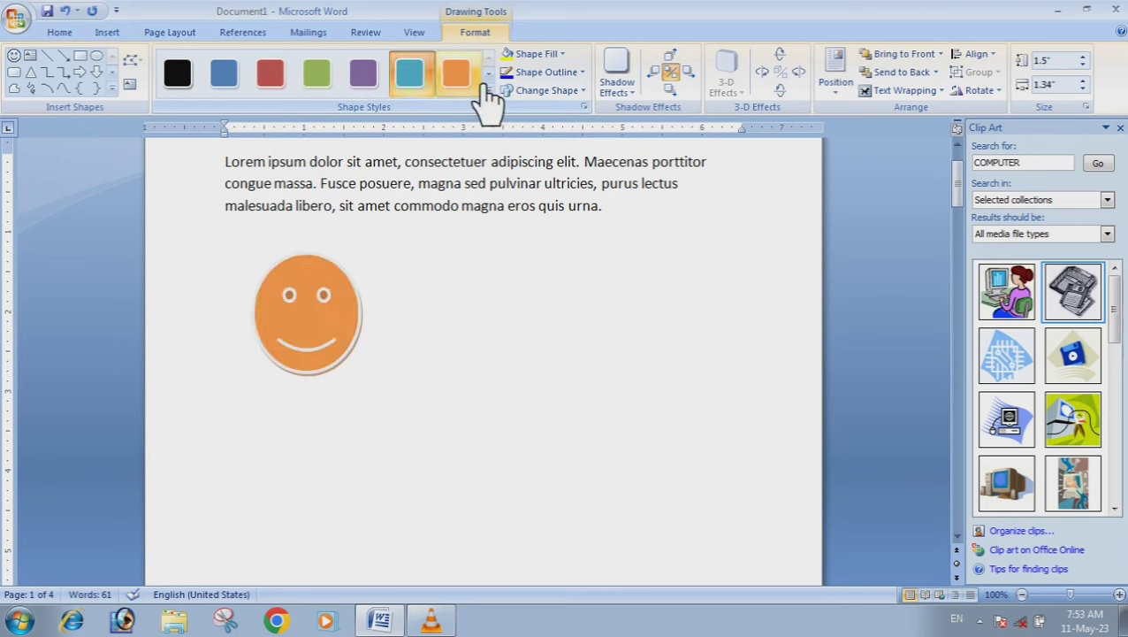
click(456, 74)
click(555, 73)
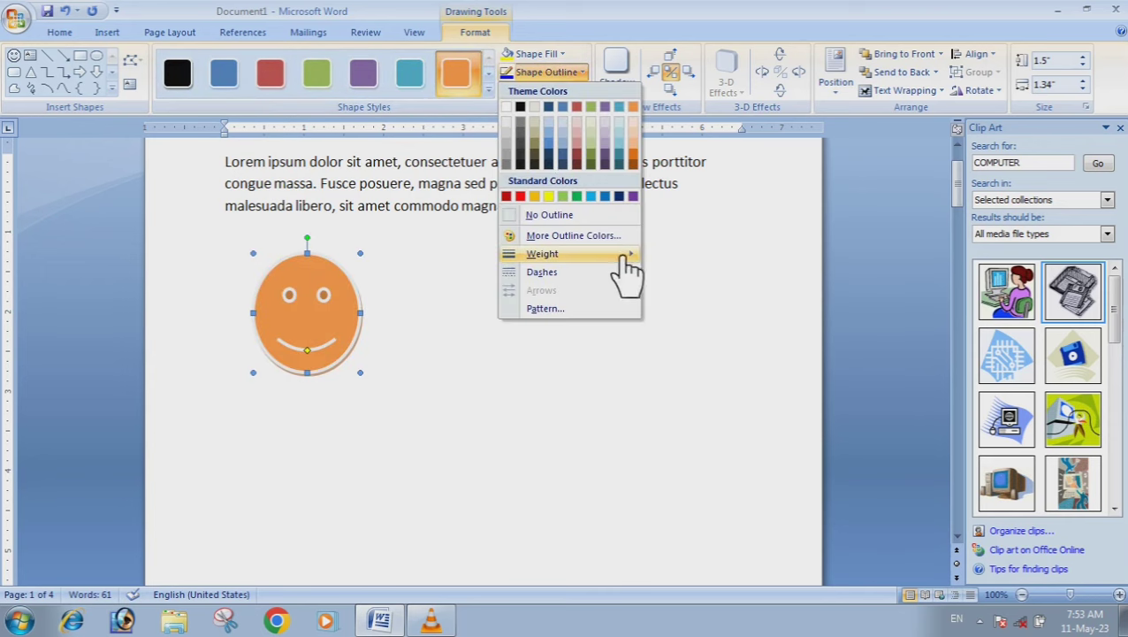
mouse_move(542, 254)
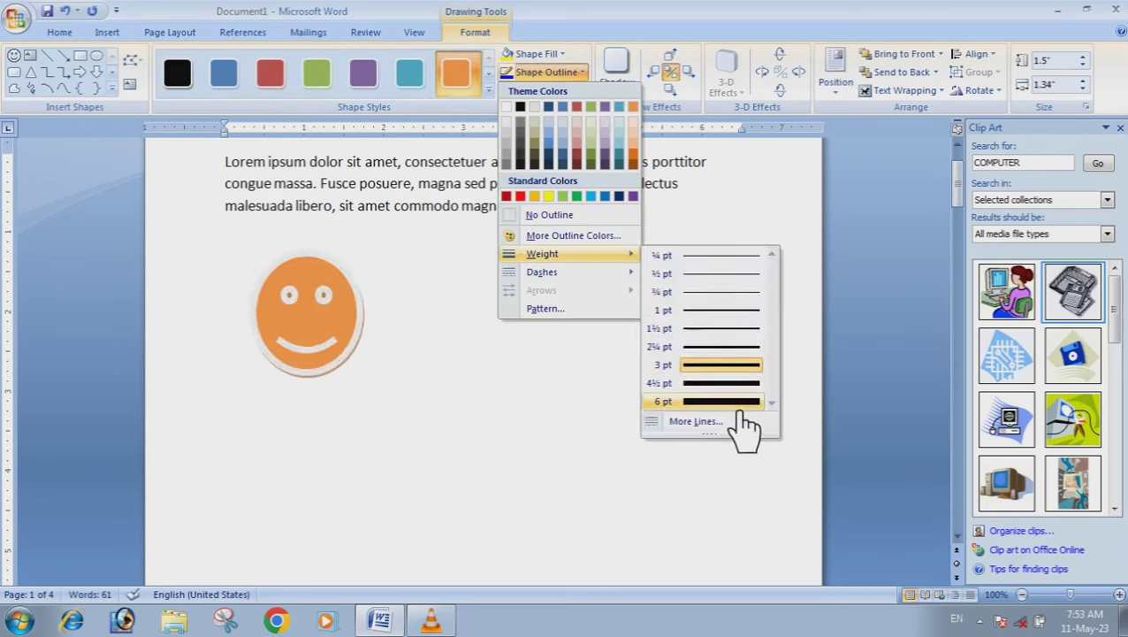
click(720, 312)
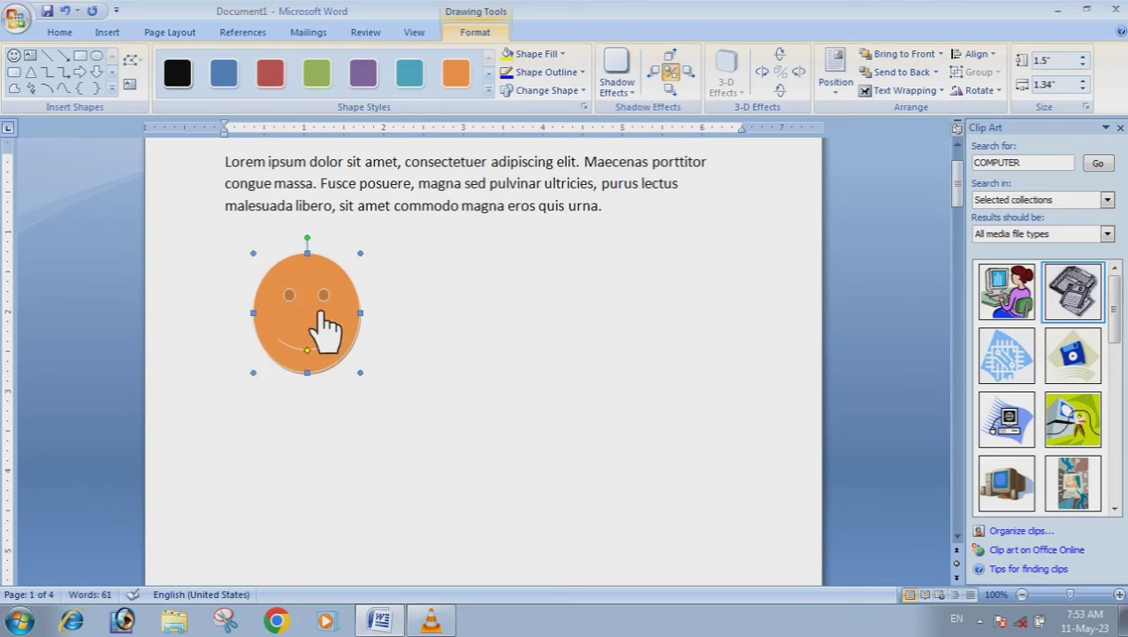
drag(323, 327, 362, 307)
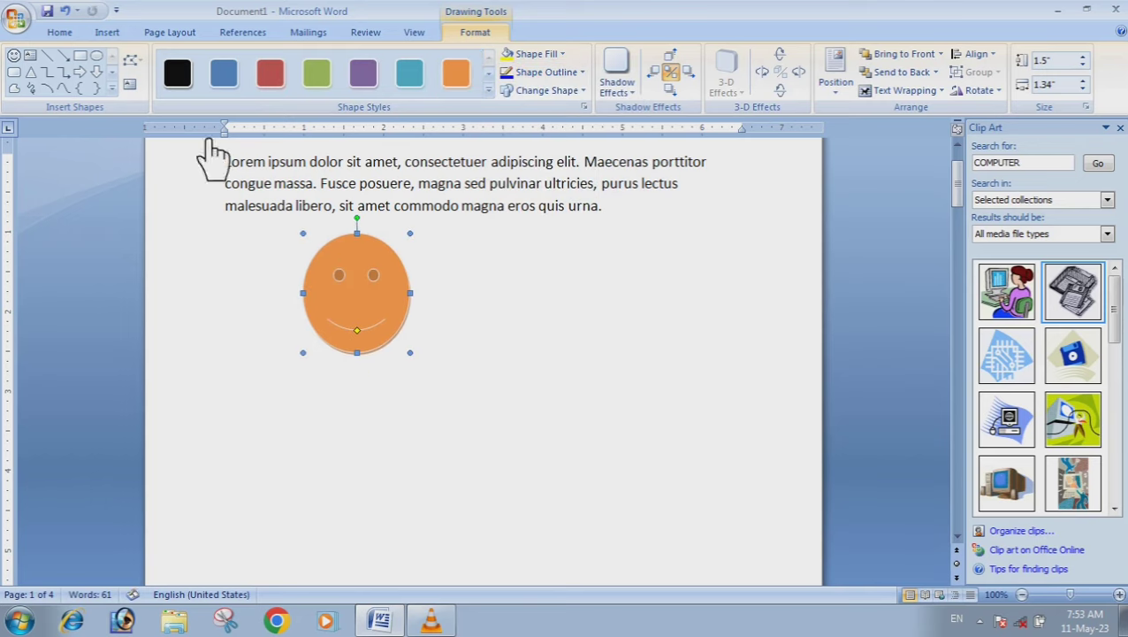
- Draw a down arrow and a rounded rectangle to the right of the smiley
click(96, 72)
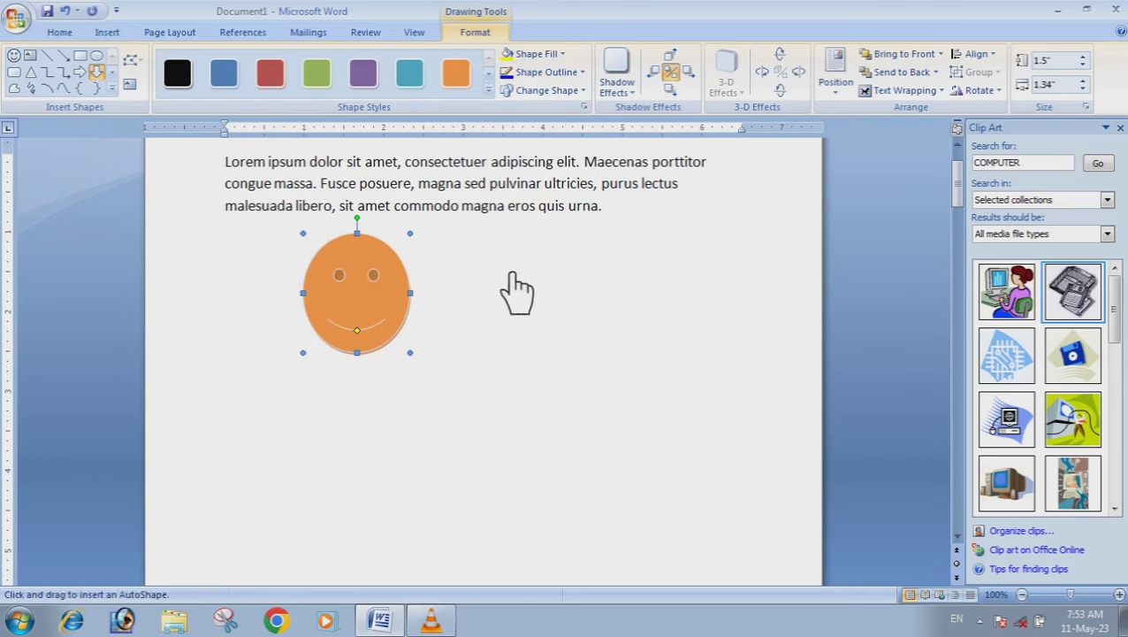
drag(493, 268, 567, 445)
click(31, 84)
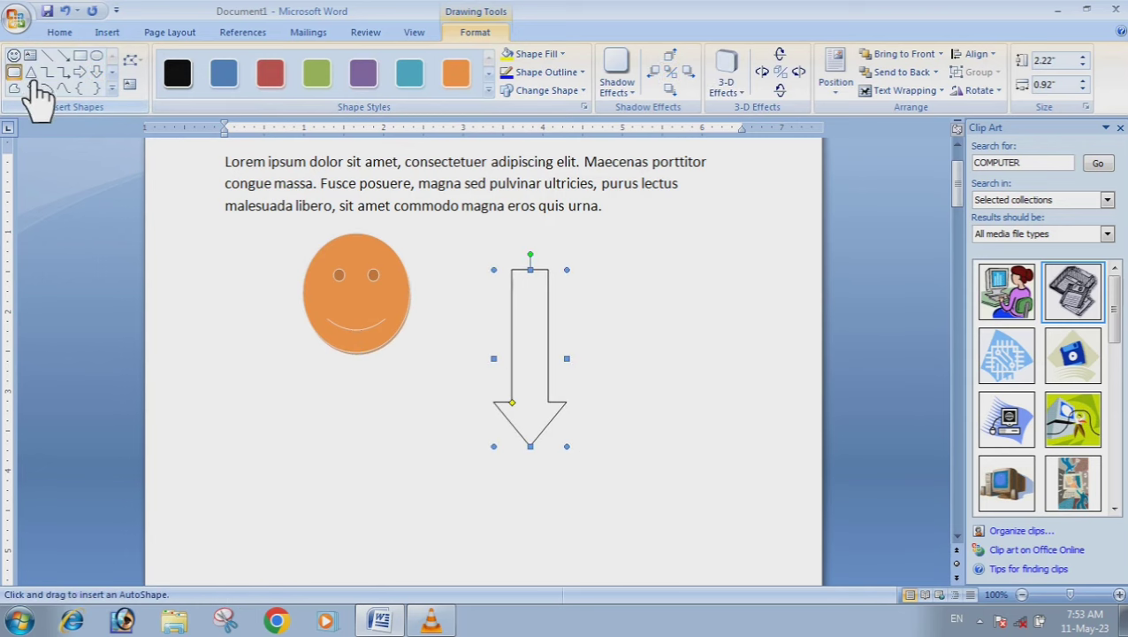
drag(612, 234, 766, 394)
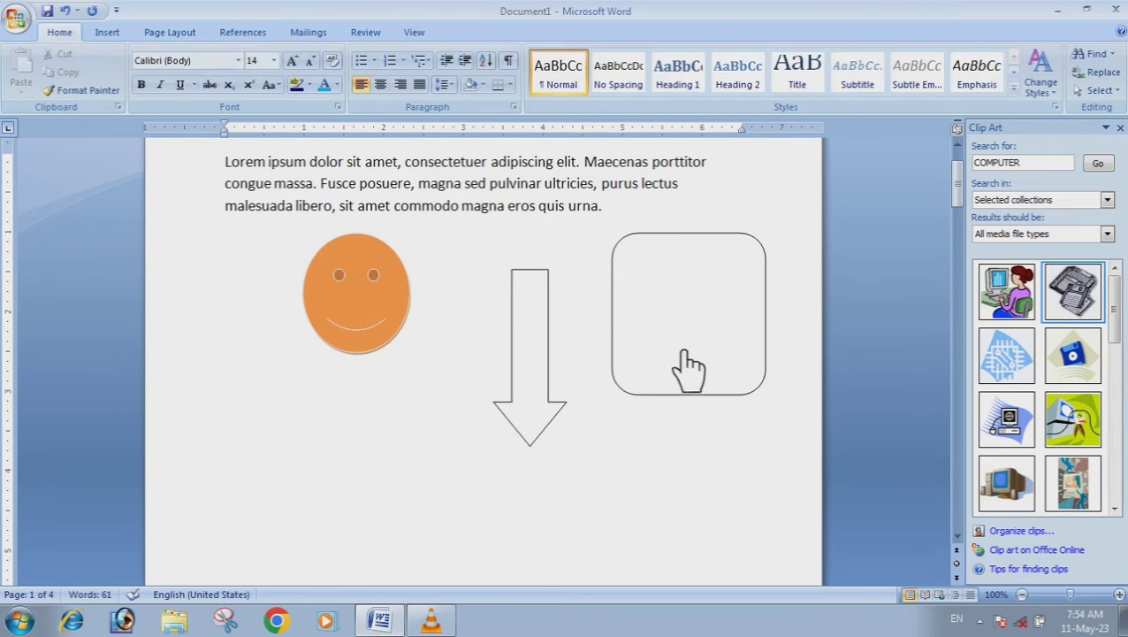
scroll(600, 338, down, 3)
scroll(604, 337, up, 2)
scroll(604, 338, up, 2)
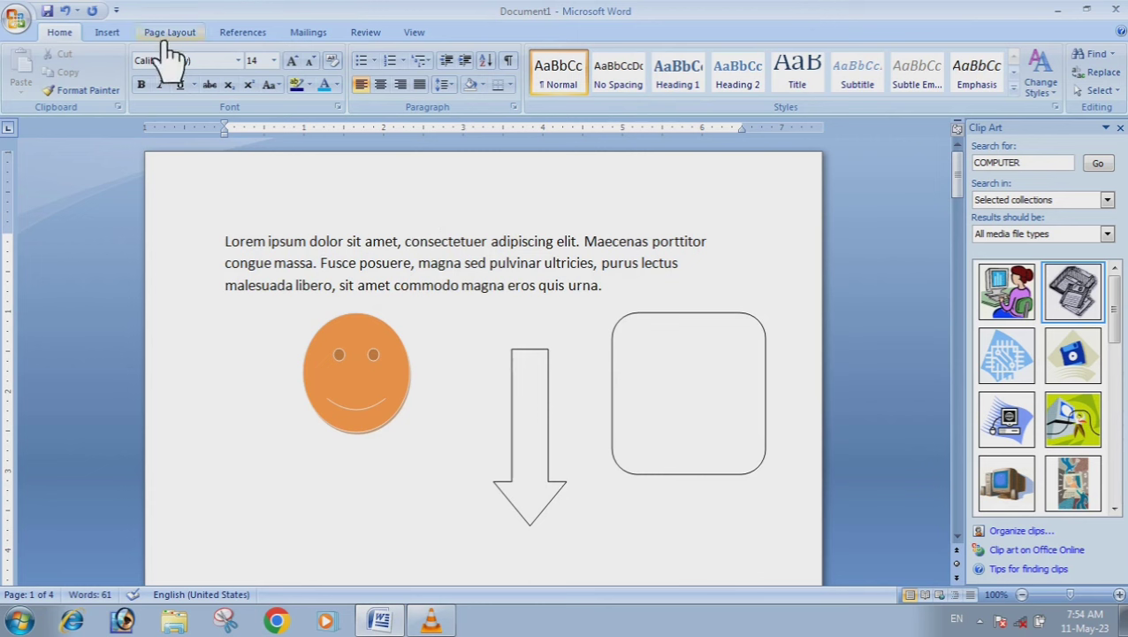
click(107, 32)
click(250, 84)
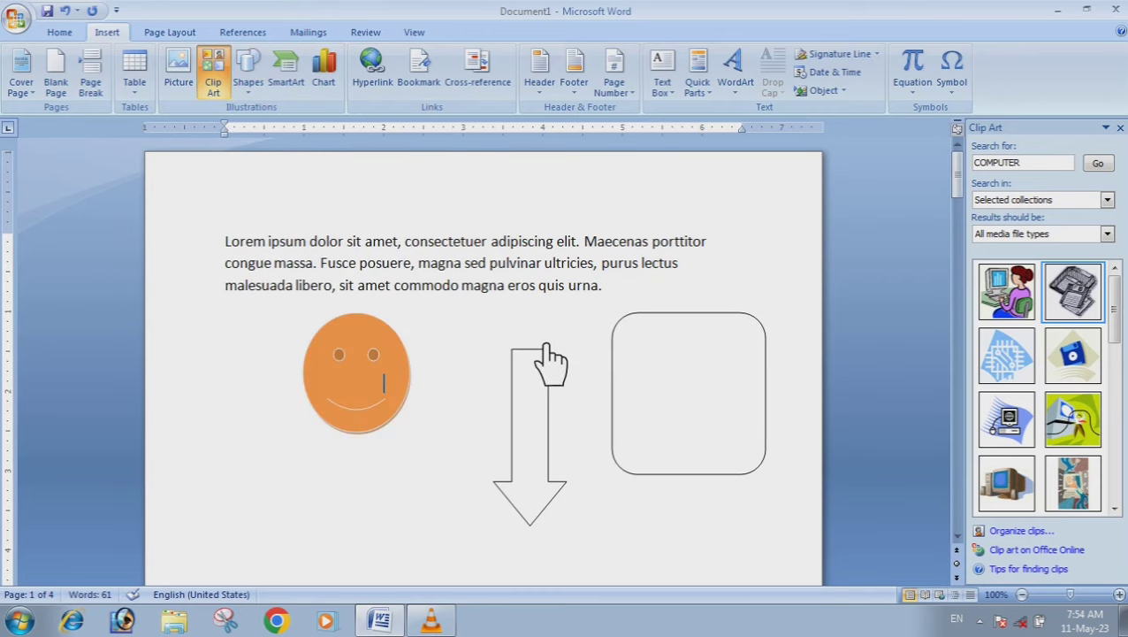
- Clear the whole document and insert a Text Cycle SmartArt graphic
key(ctrl+a)
key(Delete)
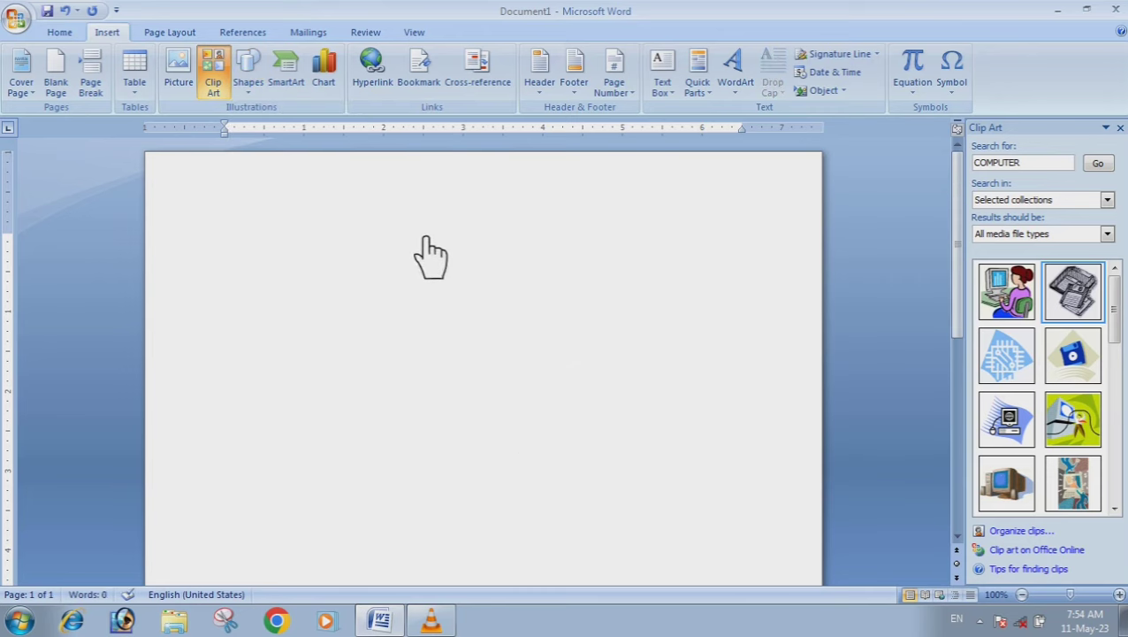
click(310, 92)
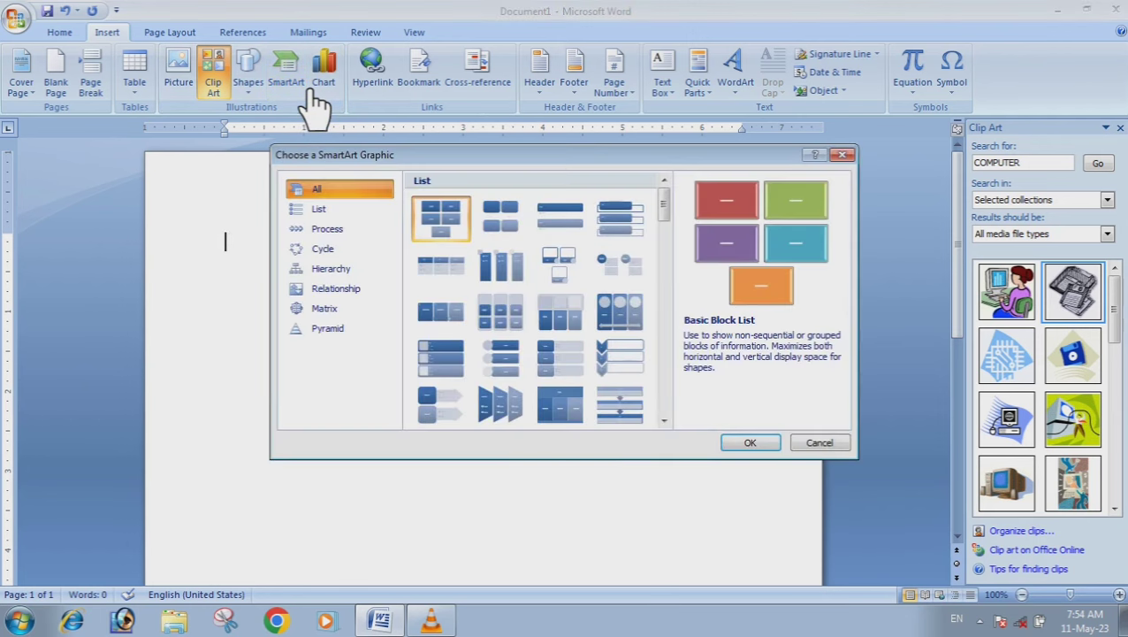
click(354, 250)
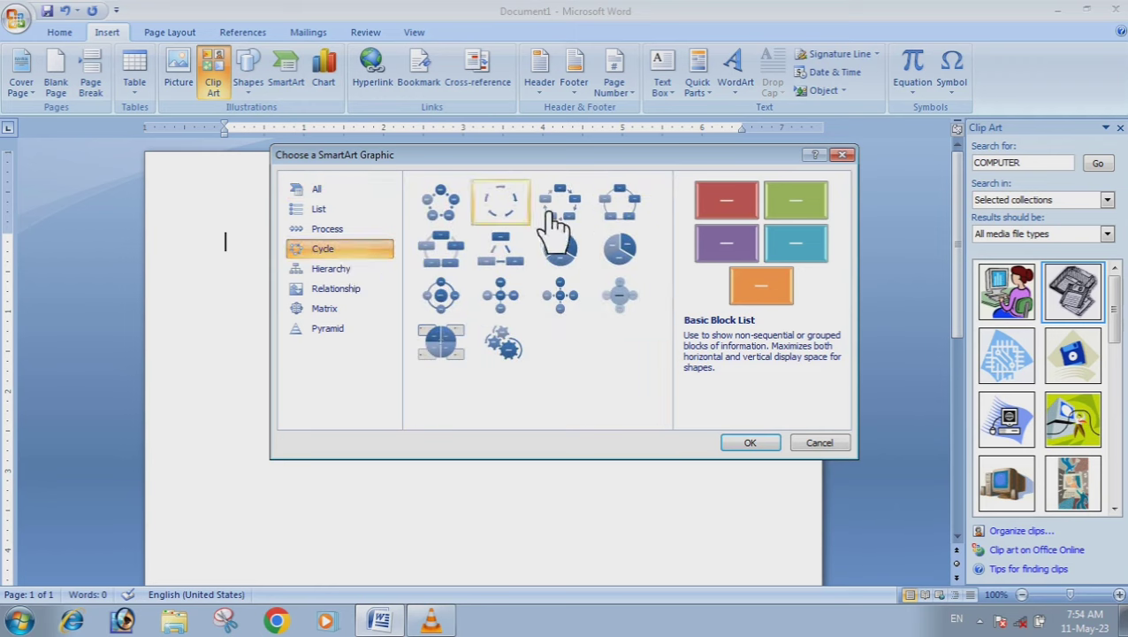
click(526, 208)
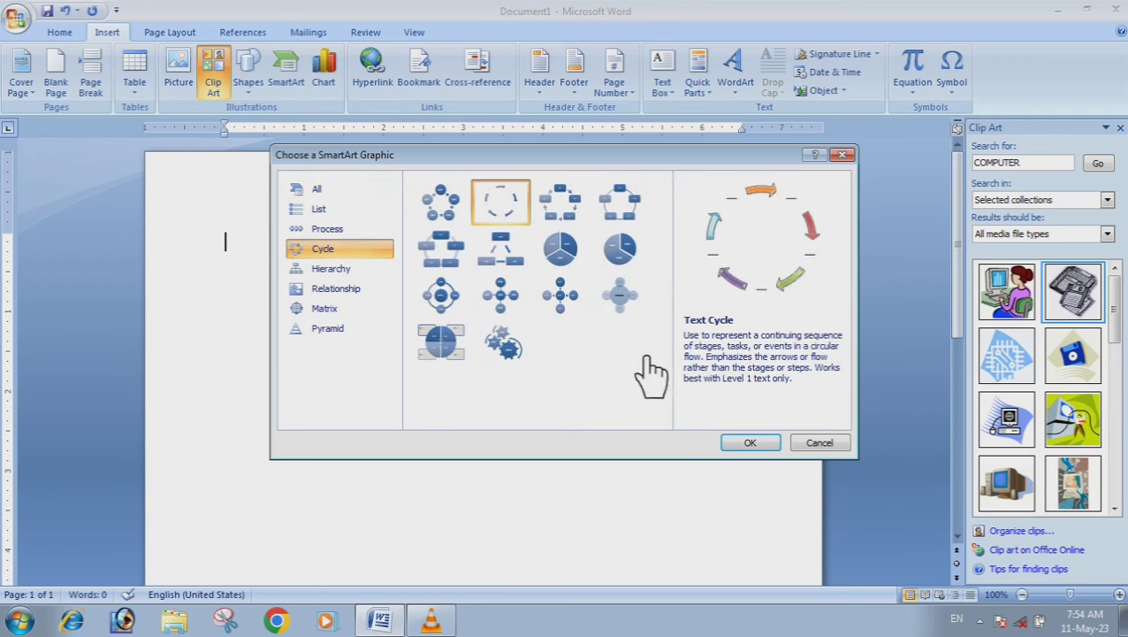
click(750, 445)
- Label the cycle shapes dog, cat and rat, keeping the plain SmartArt style
click(548, 291)
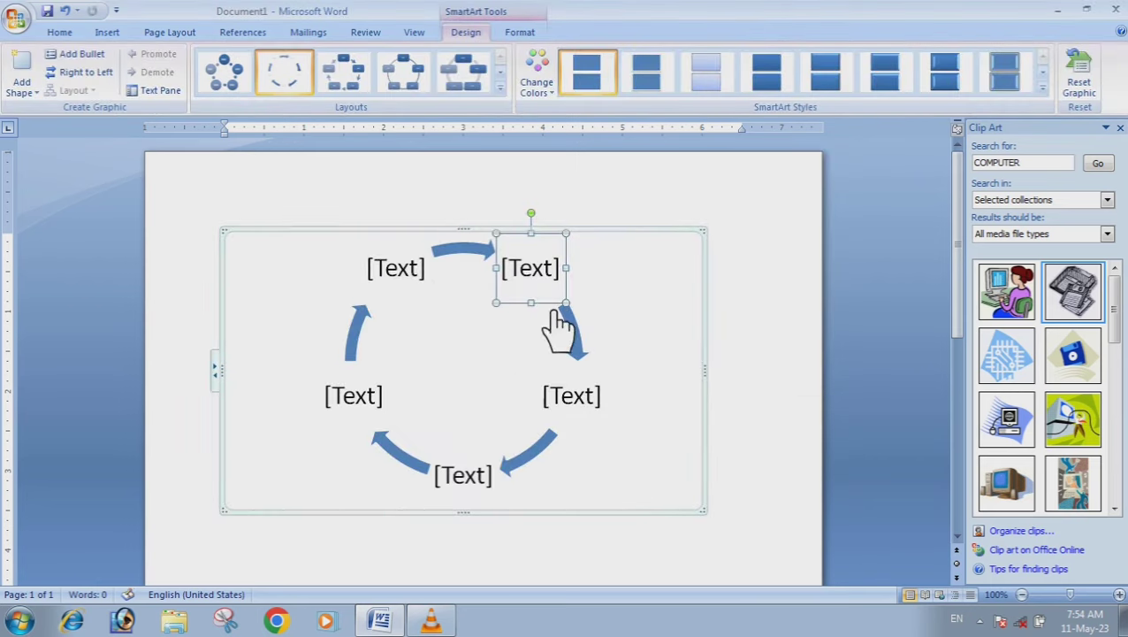
click(400, 276)
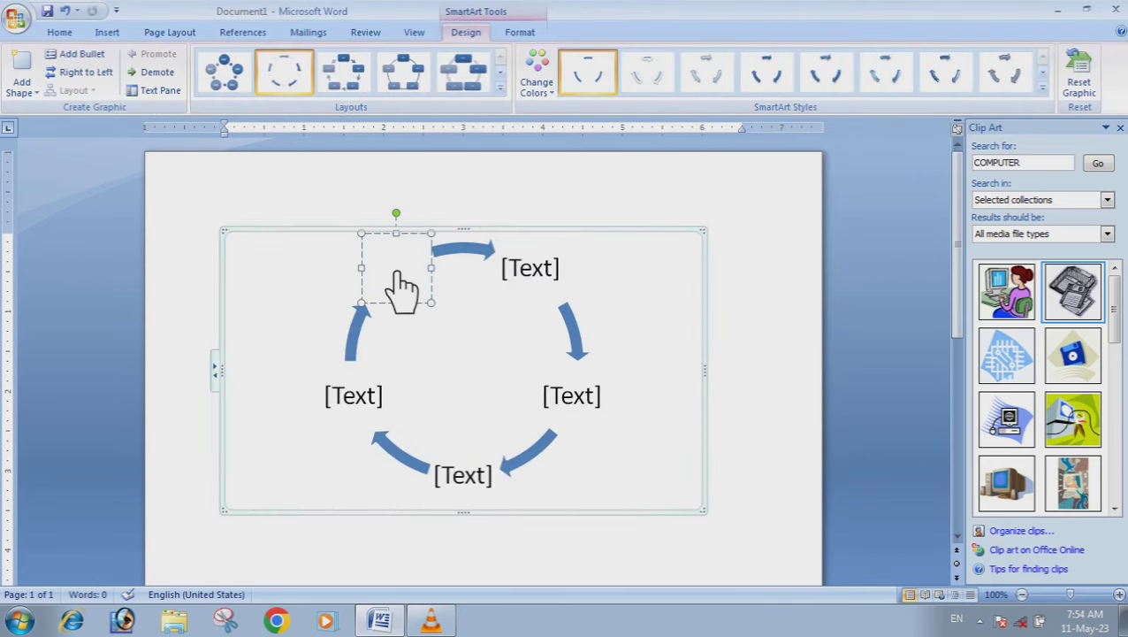
text(do)
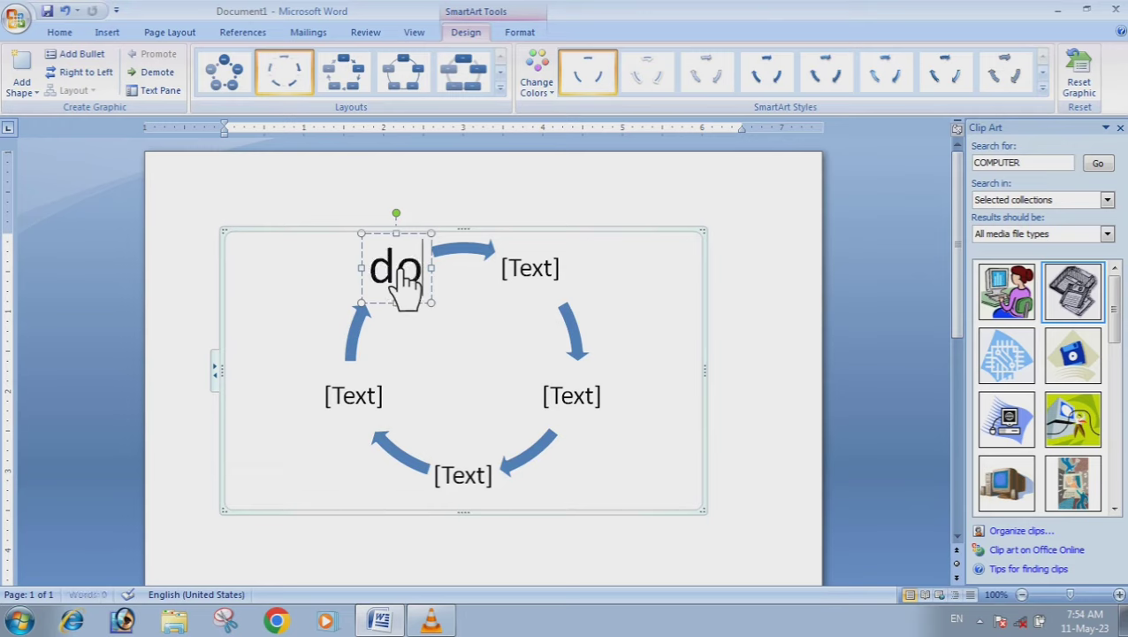
text(g)
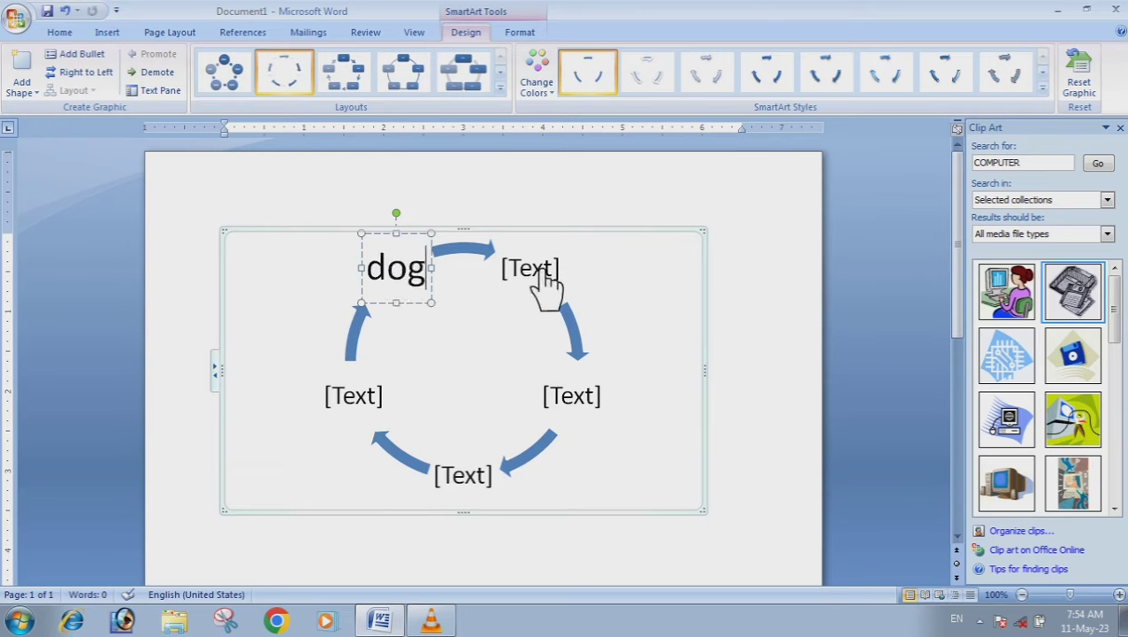
click(532, 268)
text(cat)
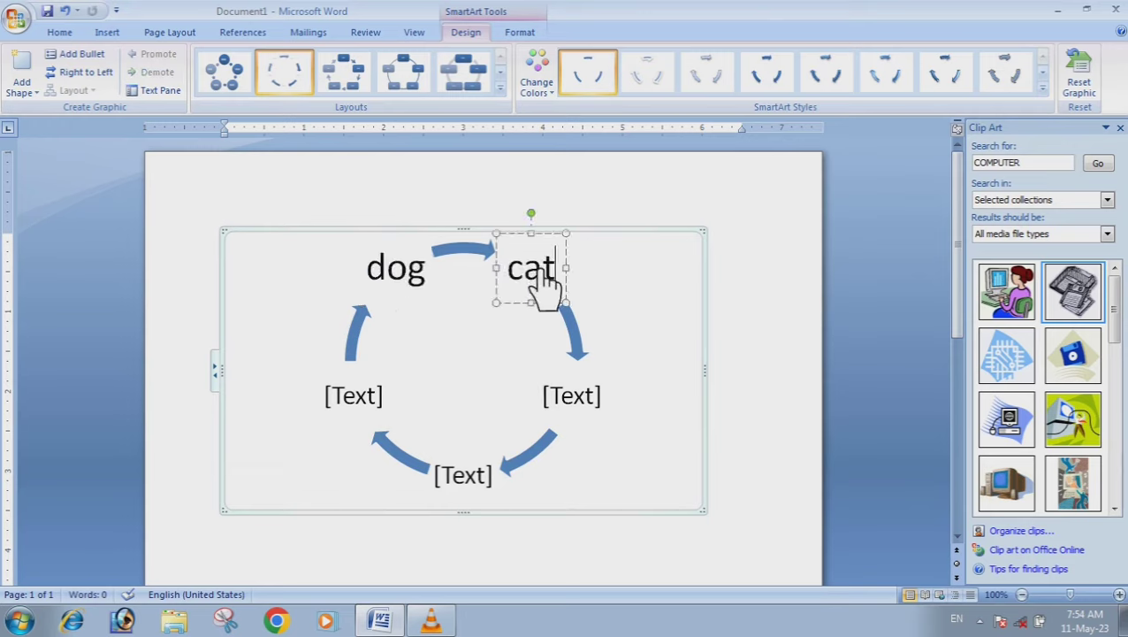
click(584, 402)
text(rat)
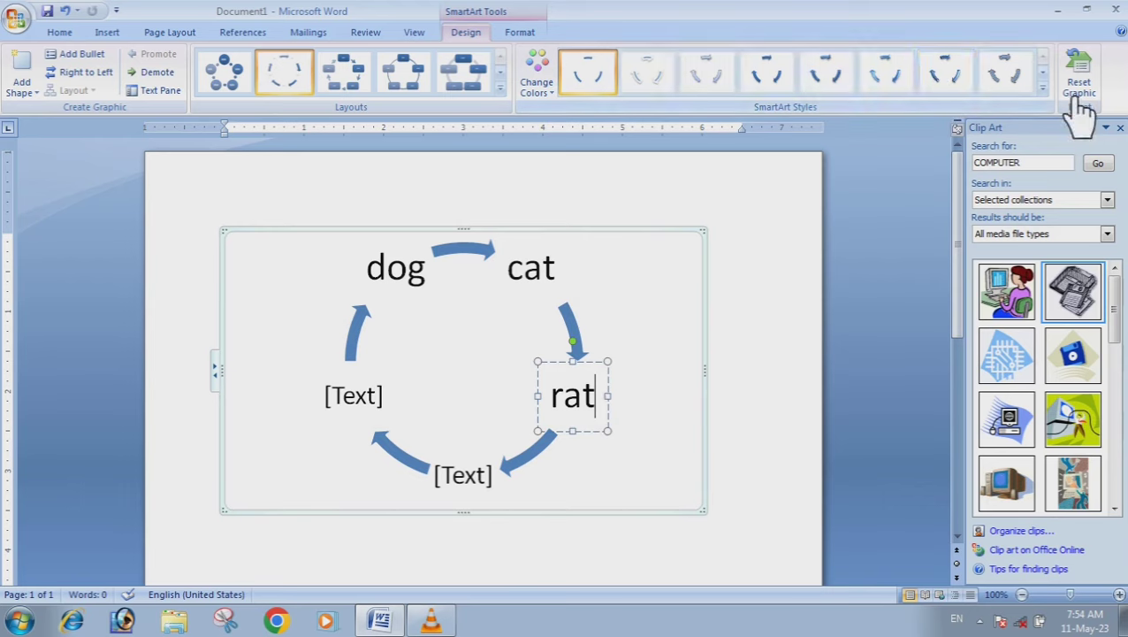
click(1043, 90)
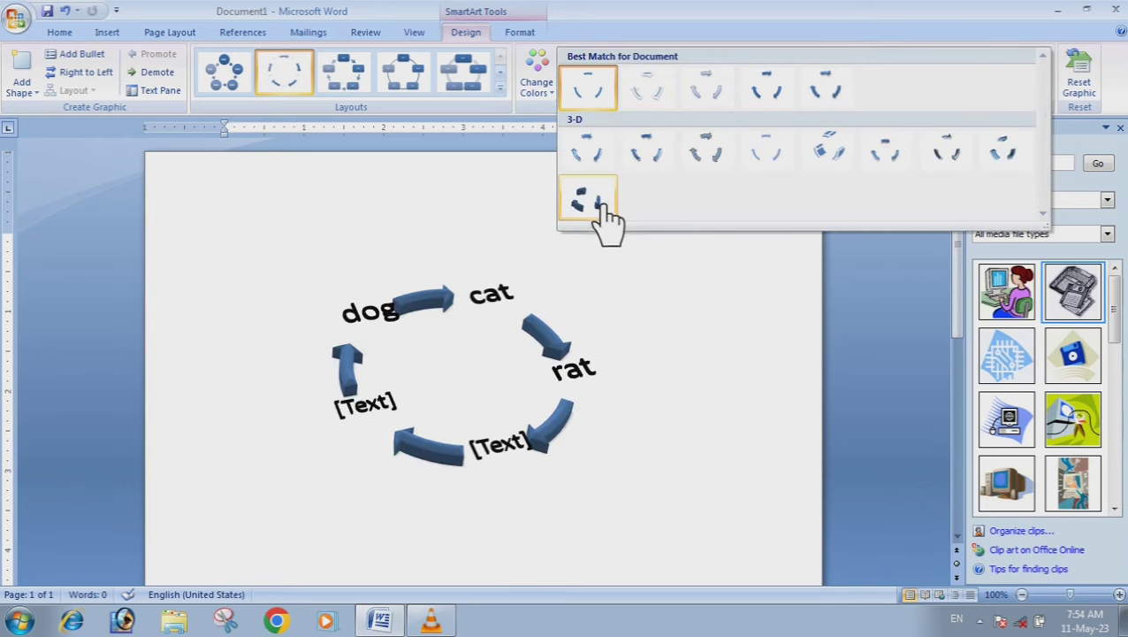
click(489, 198)
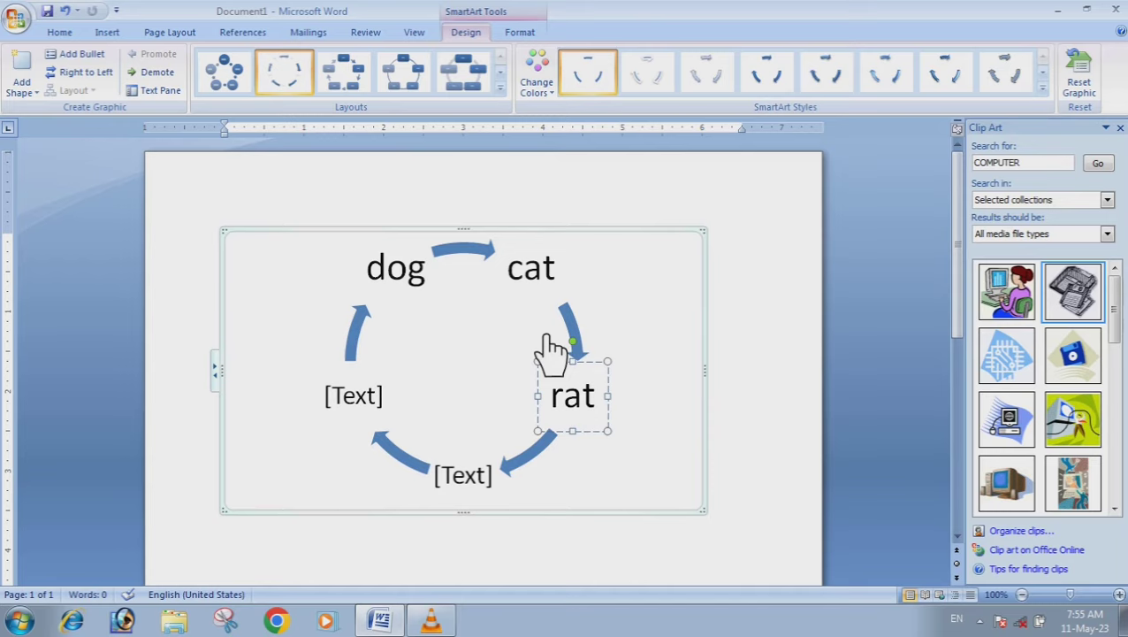
- Undo the recent edits until the SmartArt cycle diagram is removed
key(Escape)
key(ctrl+z)
key(ctrl+z)
key(ctrl+z)
key(ctrl+z)
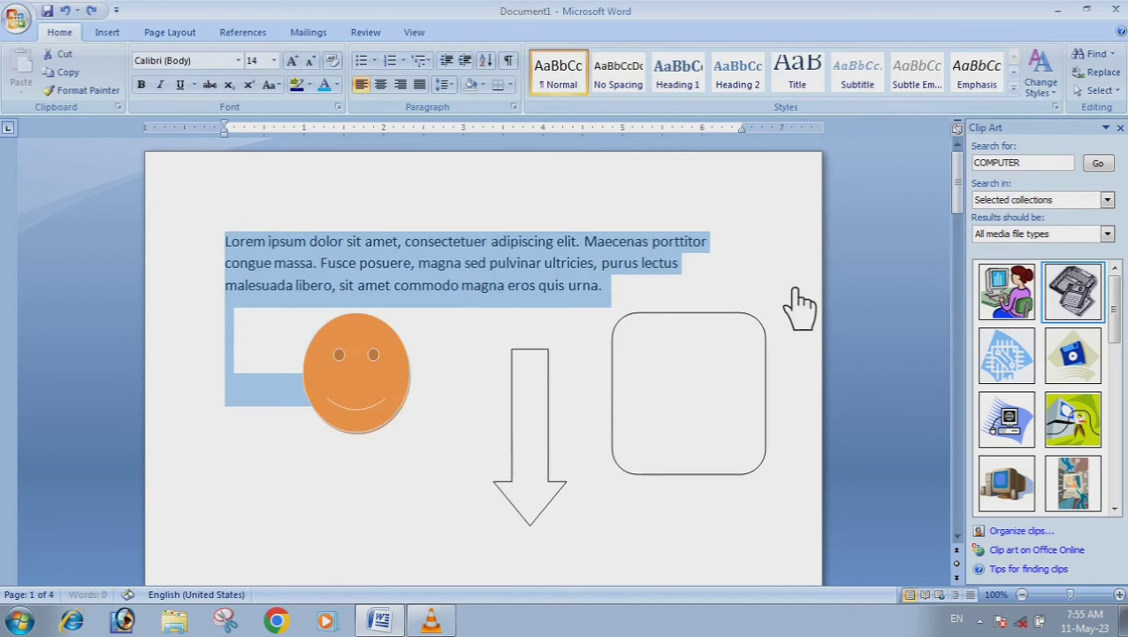
key(ctrl+z)
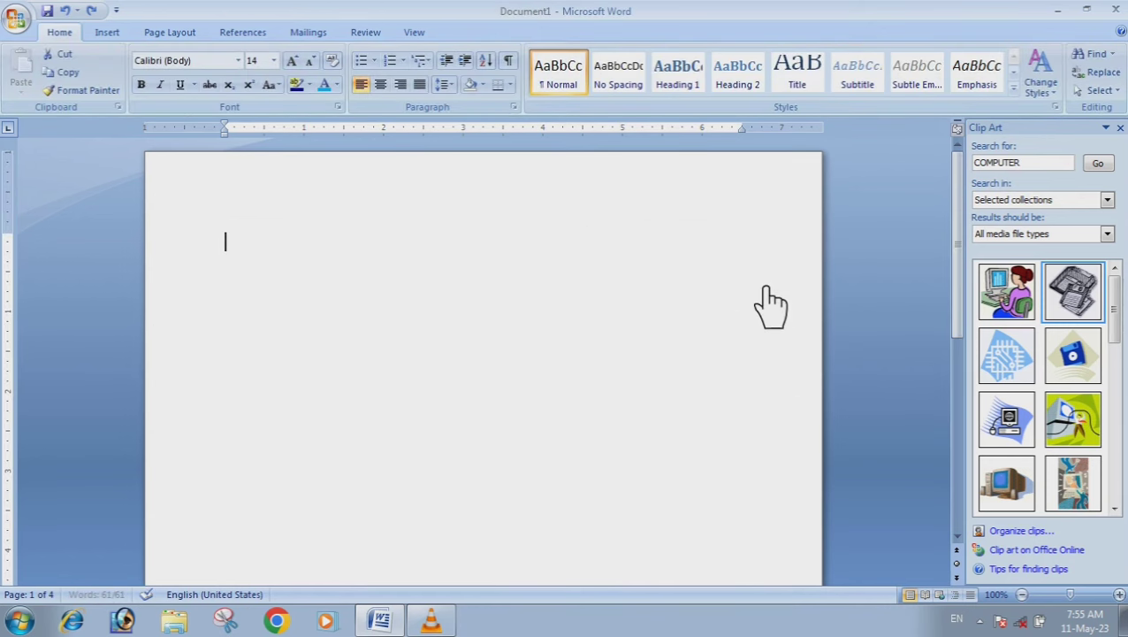
- Browse the chart types in Insert Chart and close it without adding a chart
click(107, 32)
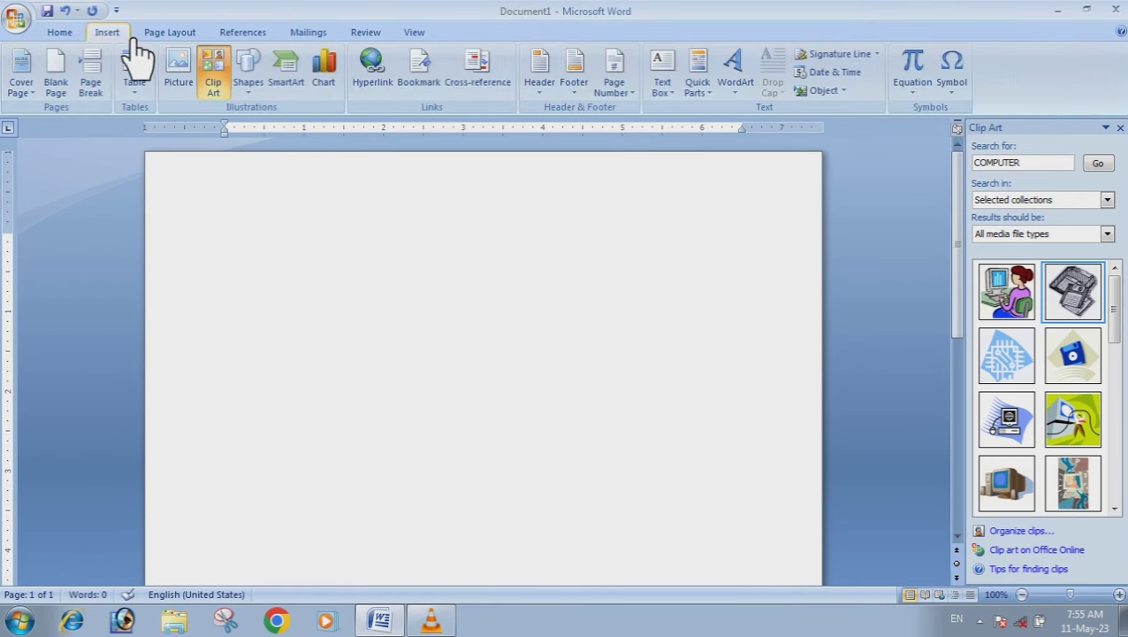
click(340, 76)
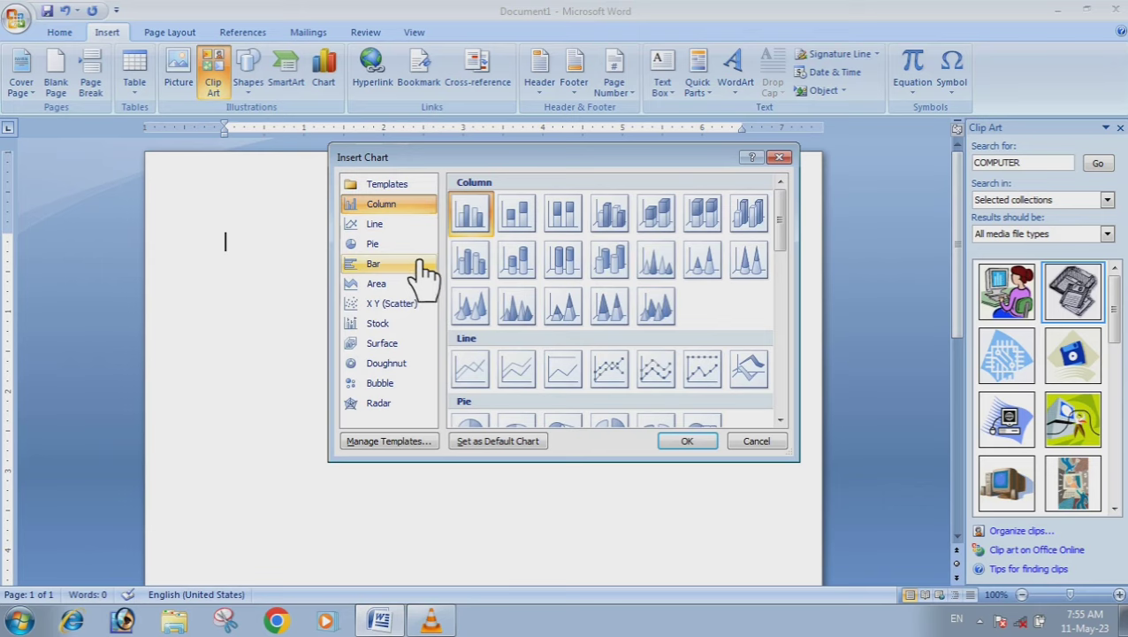
drag(804, 252, 805, 383)
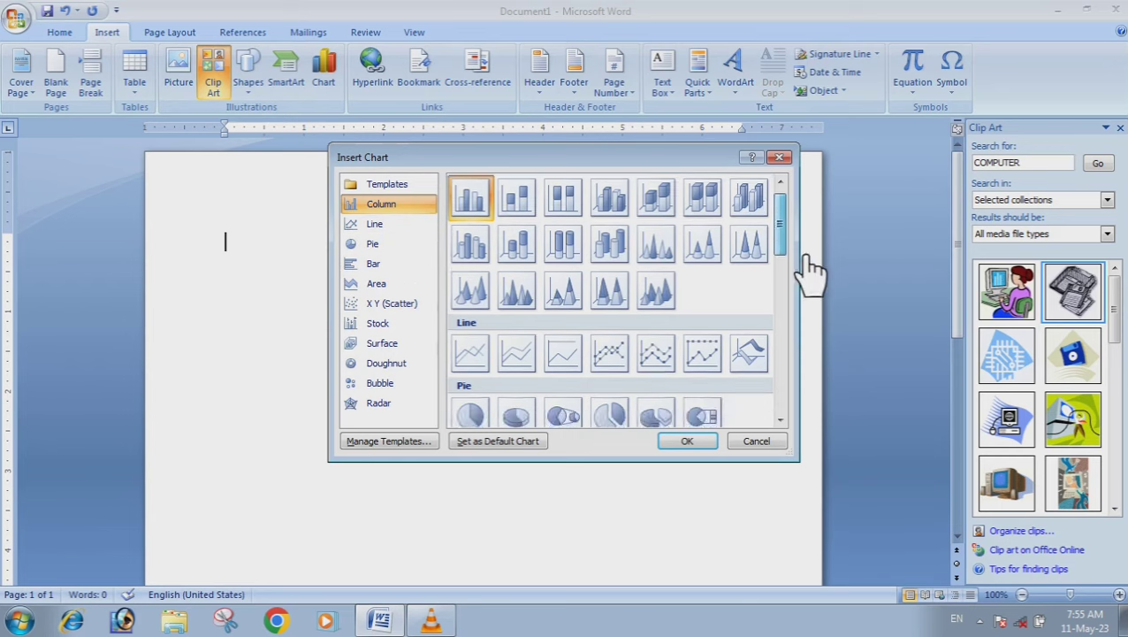
scroll(805, 398, down, 3)
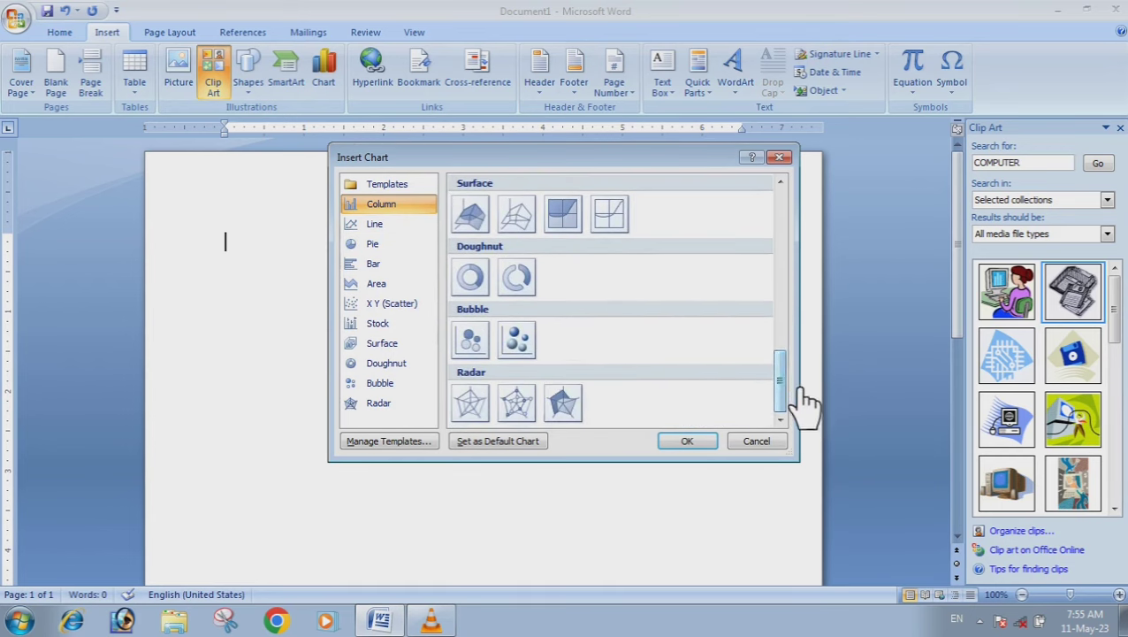
drag(800, 380, 802, 198)
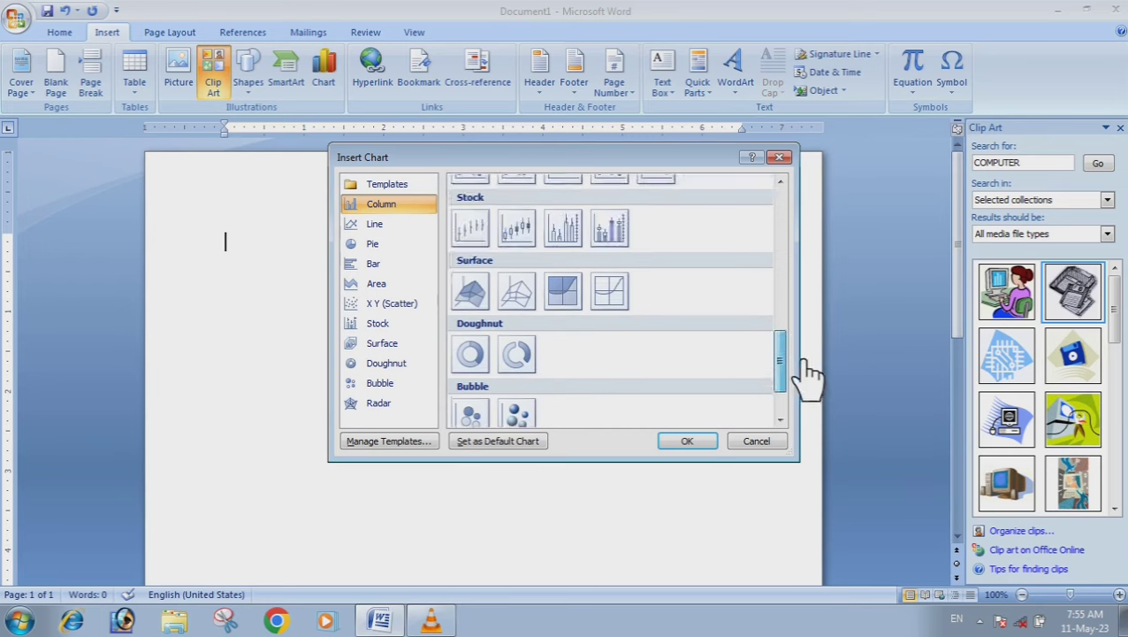
click(780, 157)
click(299, 249)
text(yesorno)
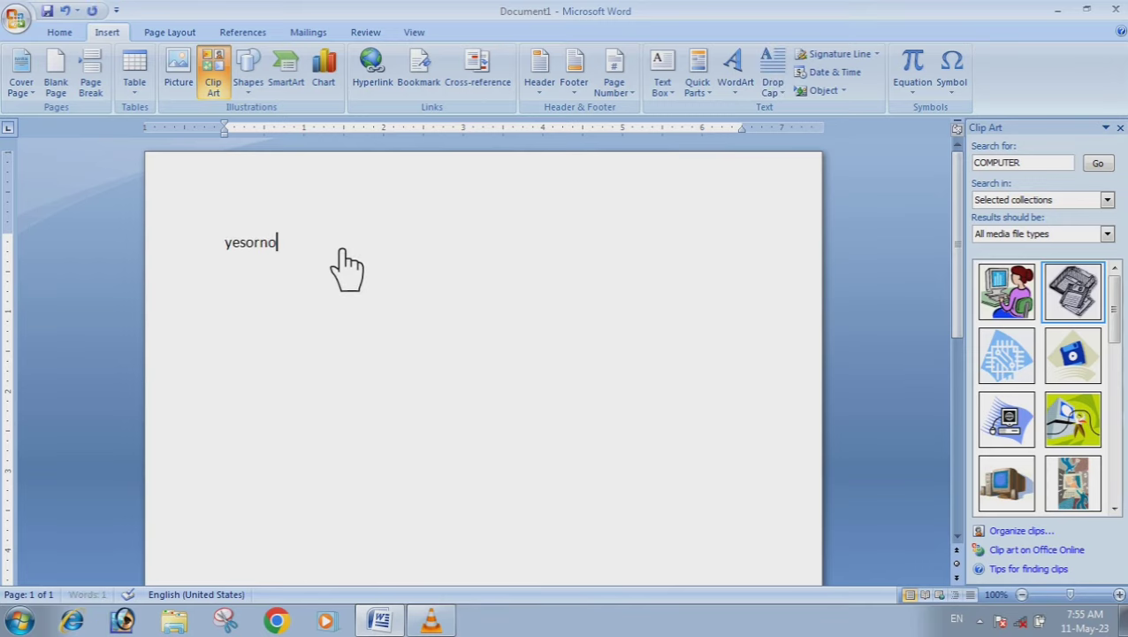
drag(277, 244, 236, 254)
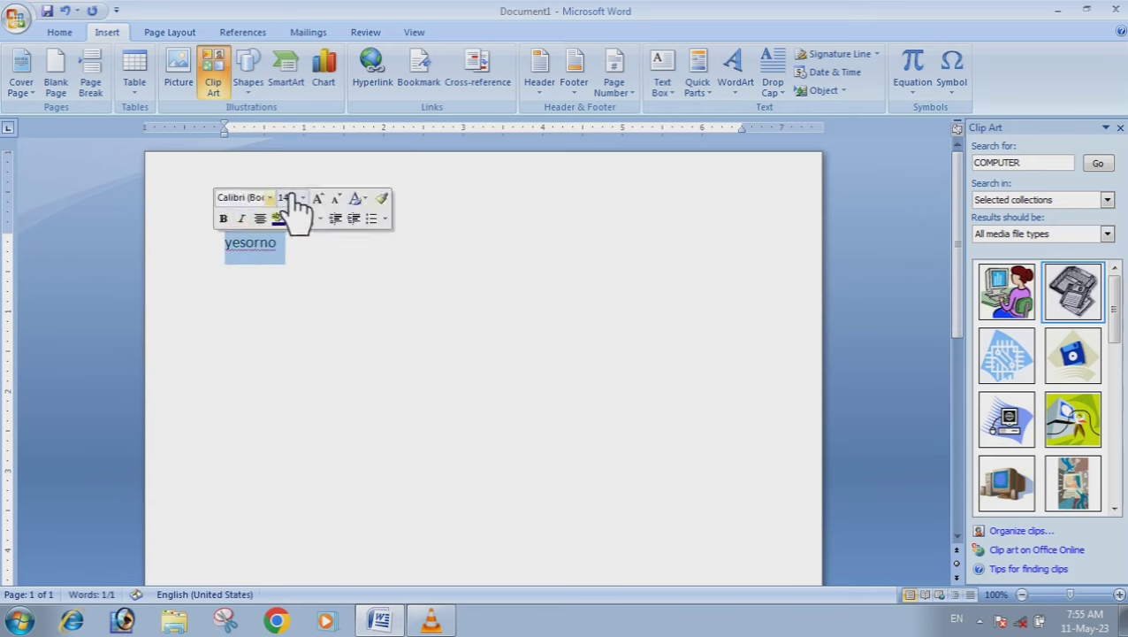
click(371, 80)
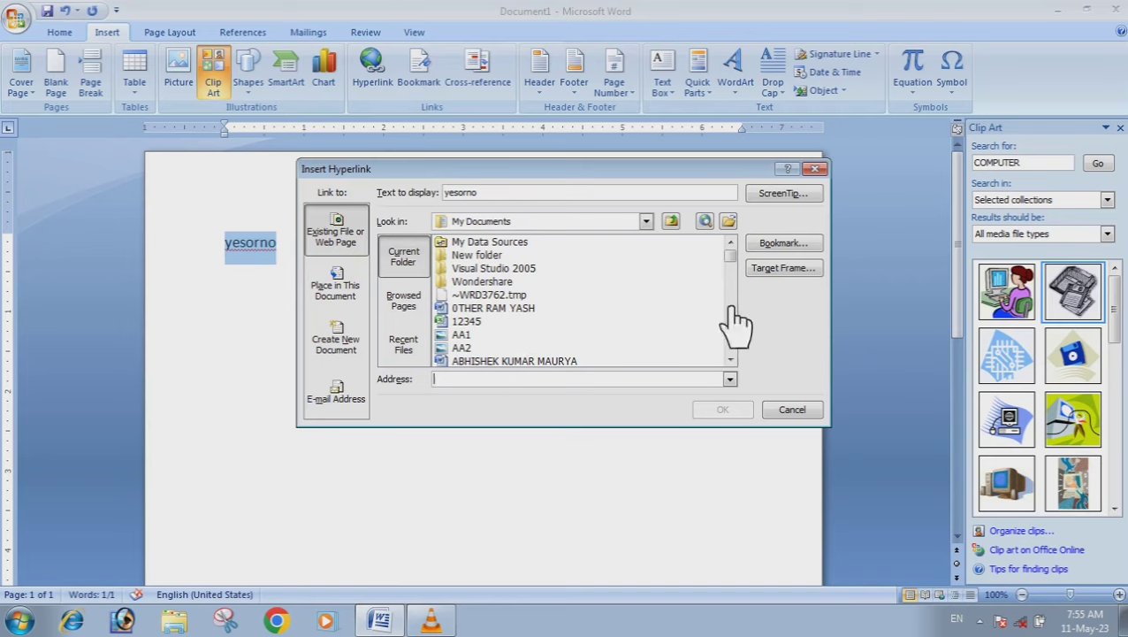
scroll(748, 265, down, 1)
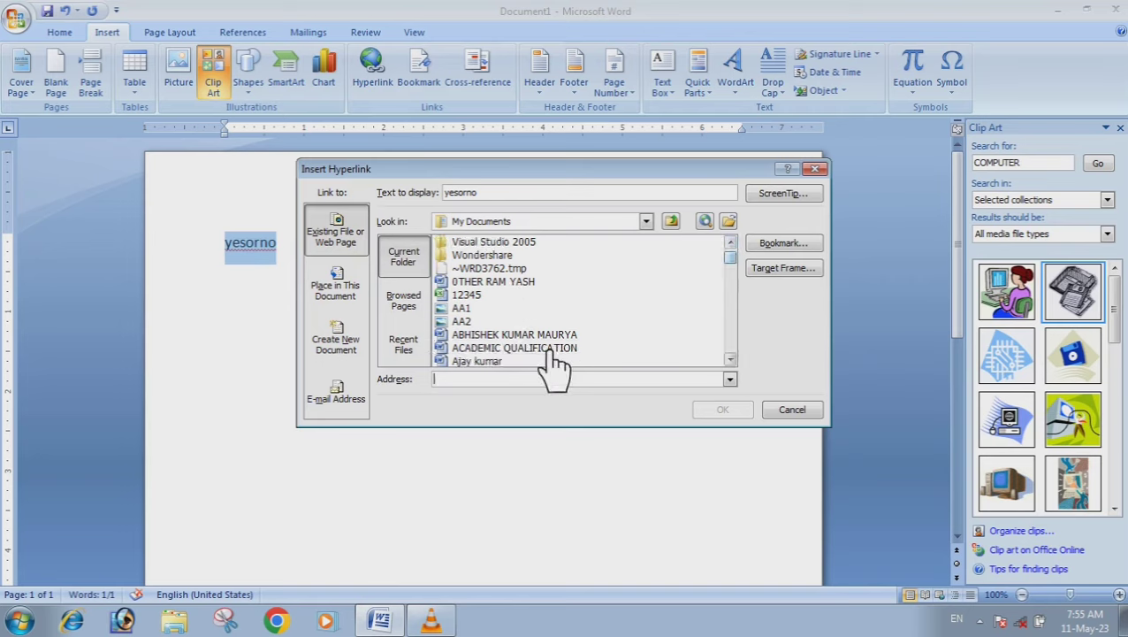
click(512, 283)
click(517, 283)
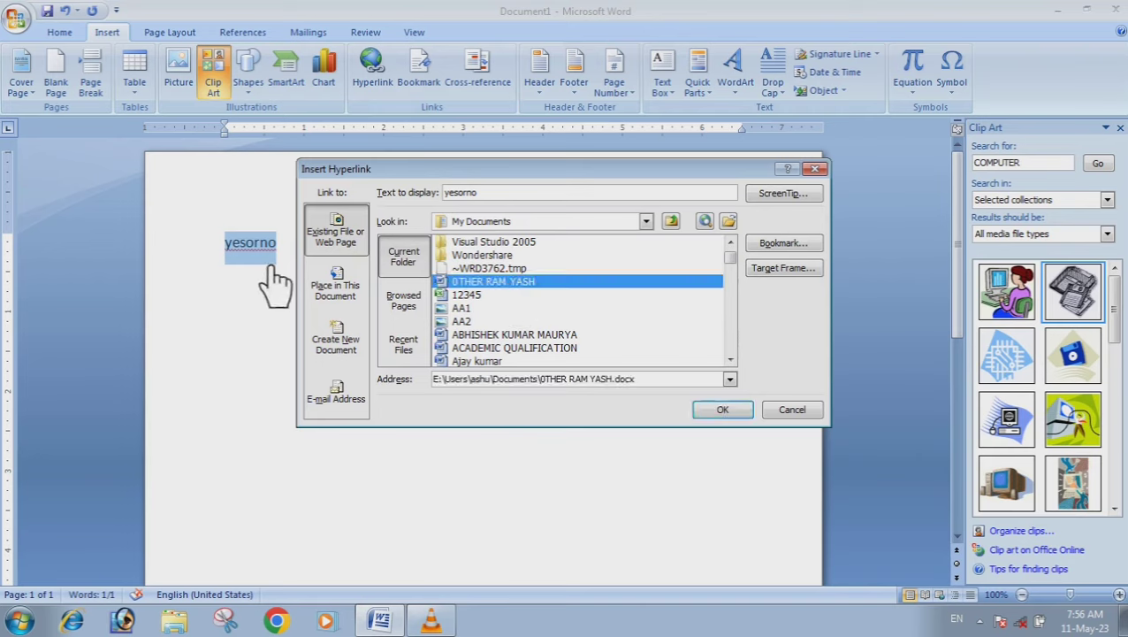
click(746, 413)
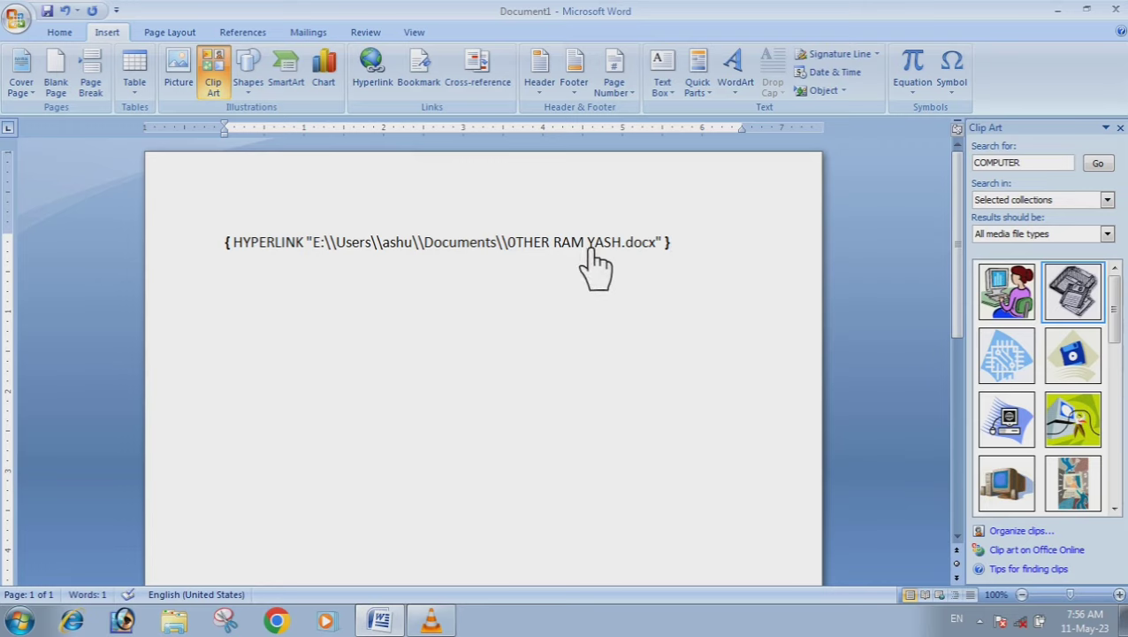
double_click(644, 248)
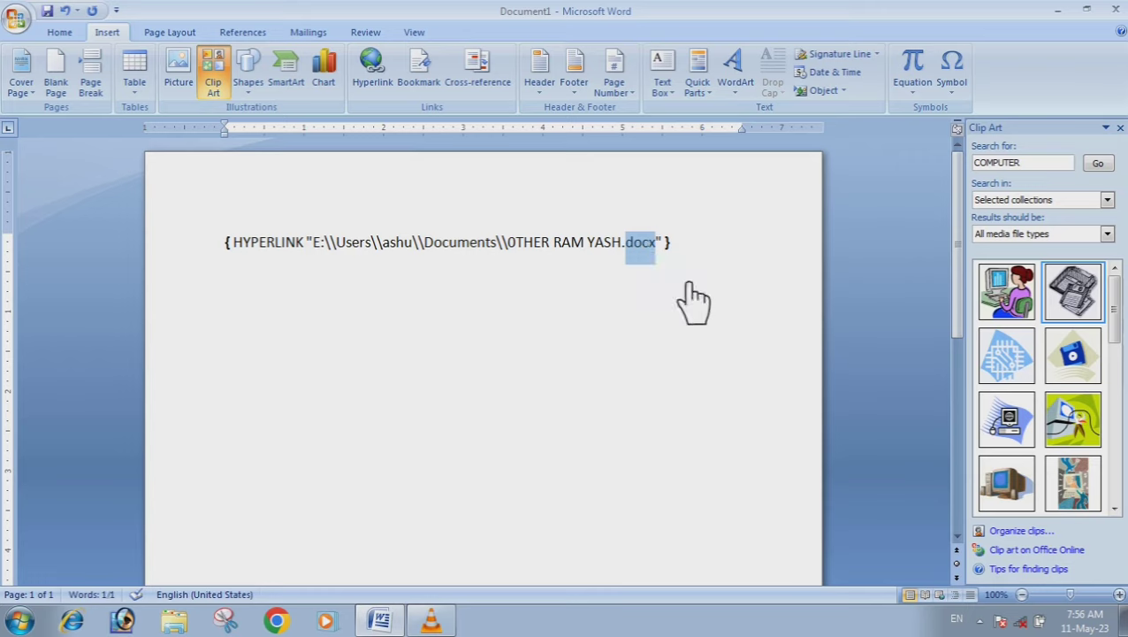
click(718, 254)
click(312, 263)
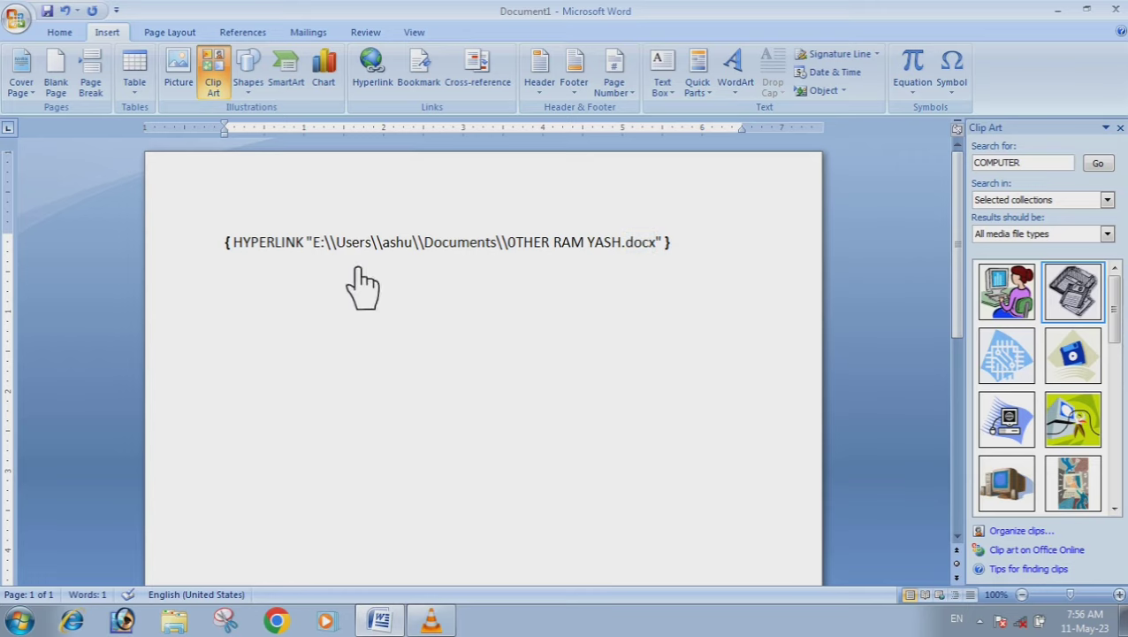
key(ctrl+a)
key(Delete)
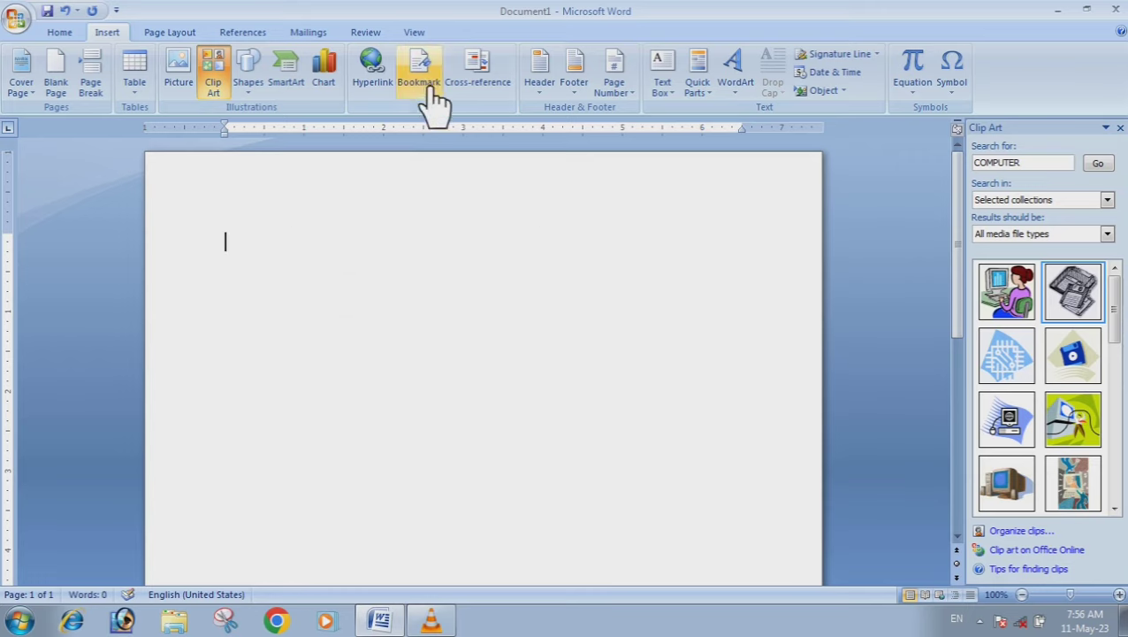
click(434, 88)
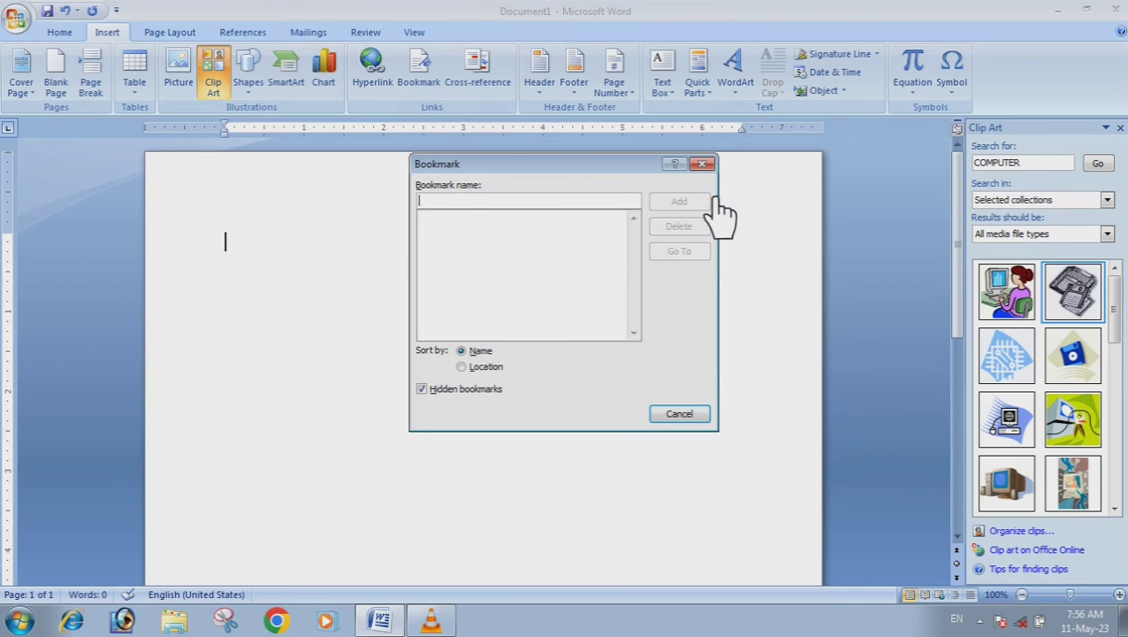
click(708, 163)
click(376, 71)
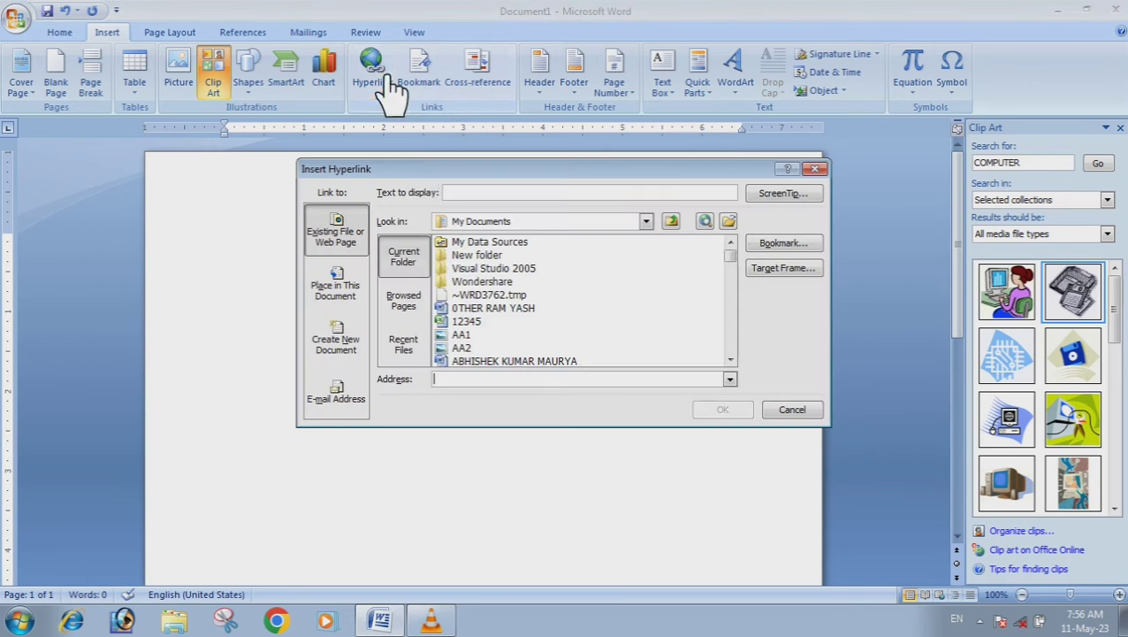
click(495, 308)
click(723, 410)
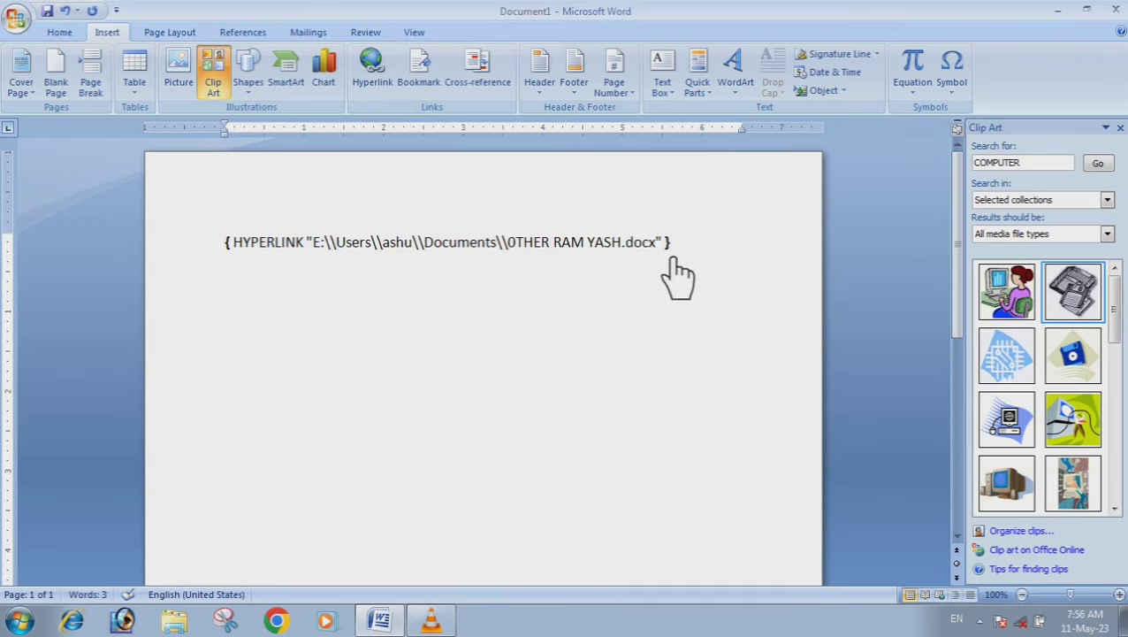
mouse_move(232, 243)
mouse_down()
mouse_move(256, 232)
mouse_move(766, 301)
mouse_up()
- Delete the old field code, then link the word 'google' to a document file
key(Delete)
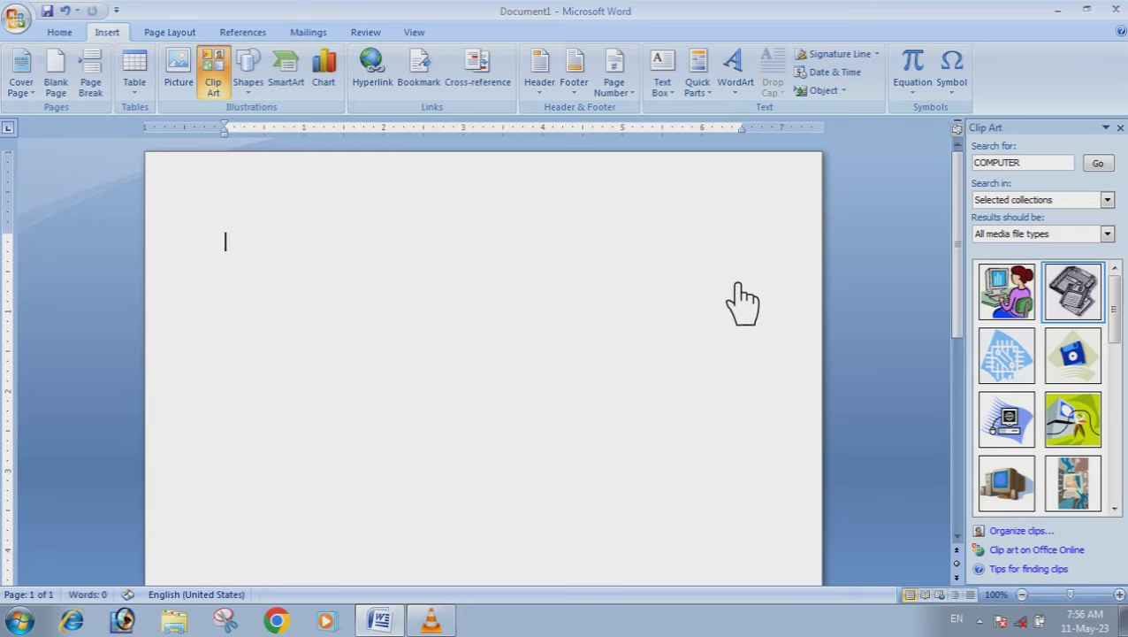
scroll(539, 403, down, 2)
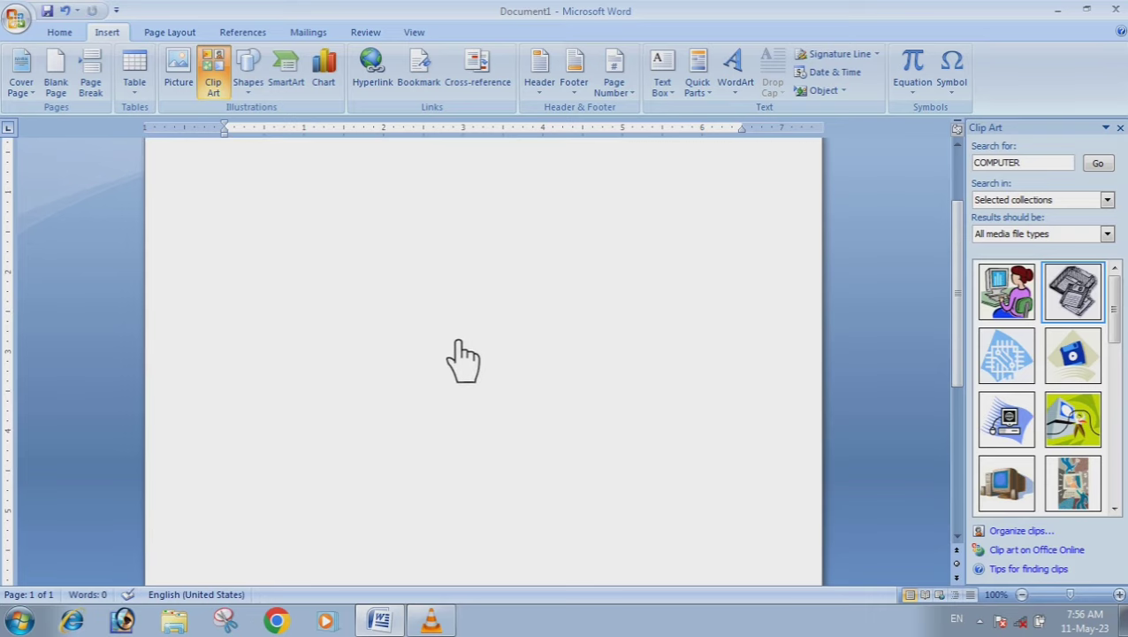
scroll(453, 333, up, 2)
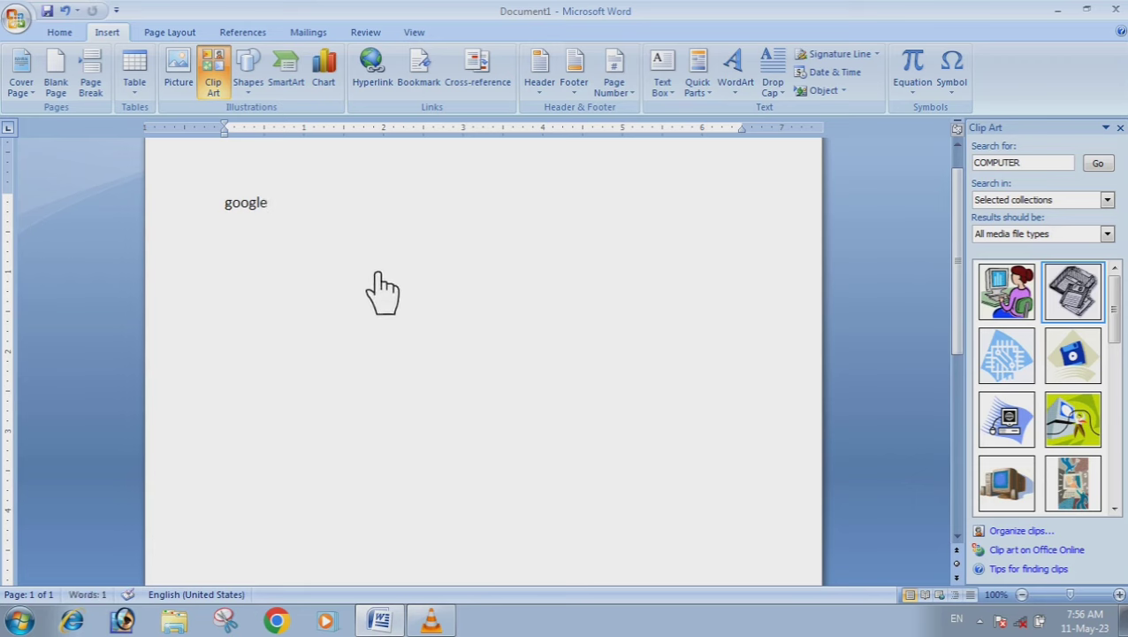
drag(348, 207, 200, 207)
click(389, 94)
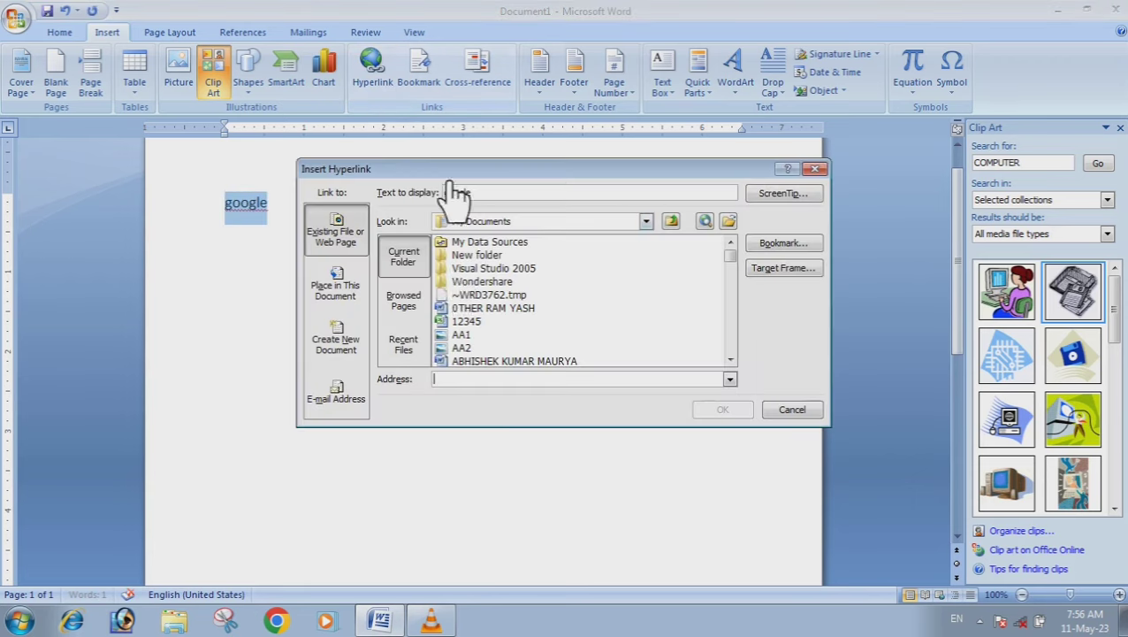
click(489, 361)
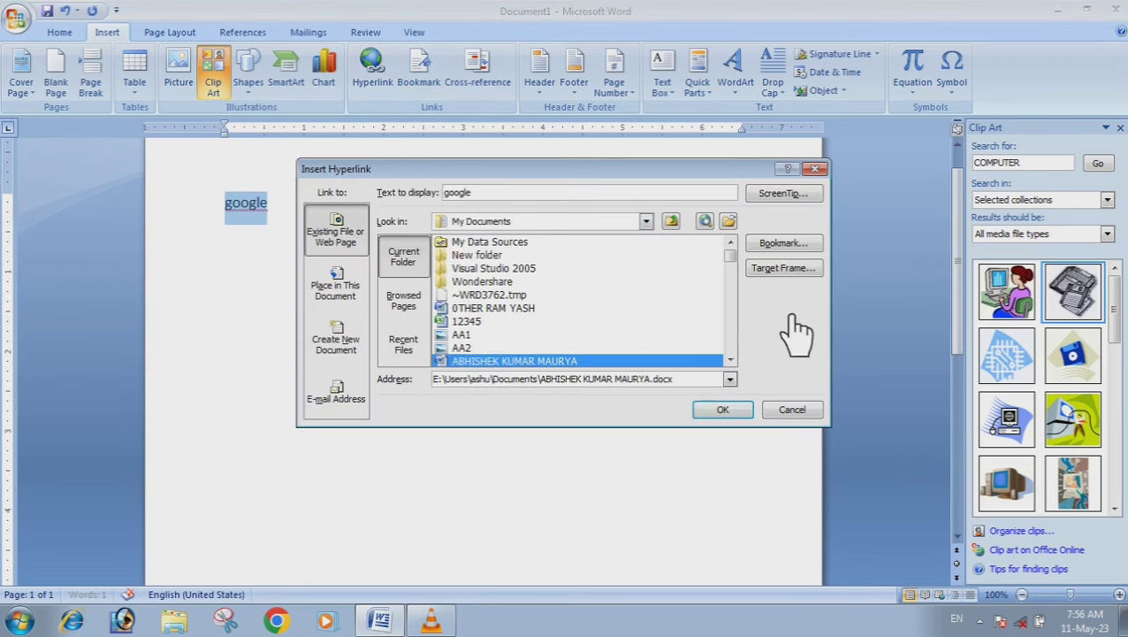
click(734, 410)
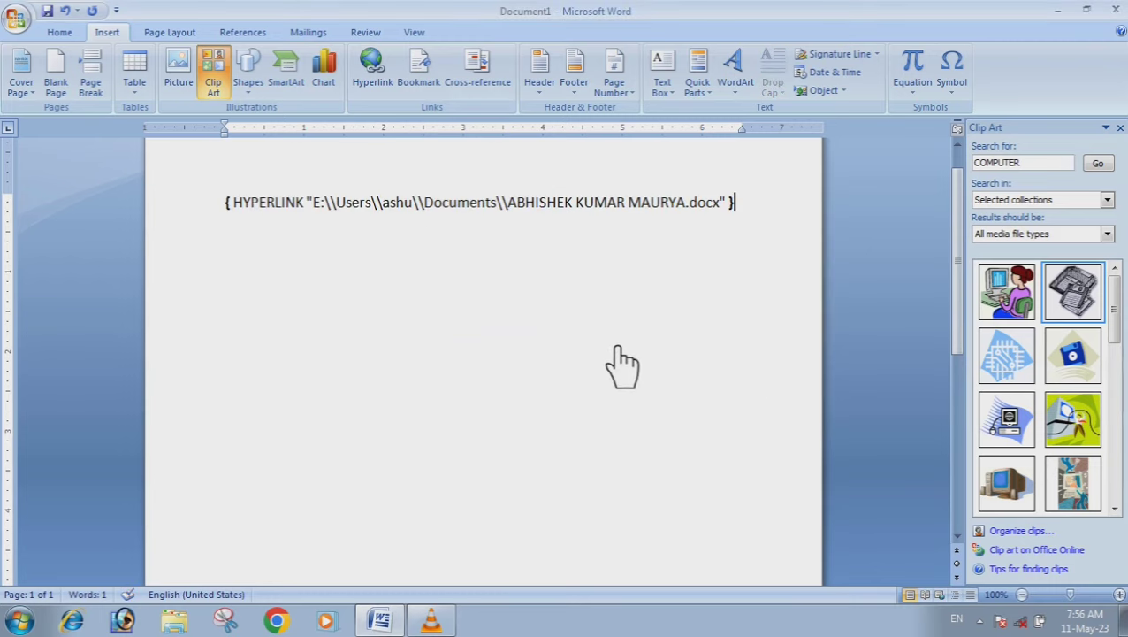
- Select the resulting hyperlink field code line and delete it
key(ctrl+Left)
key(ctrl+Left)
key(ctrl+Left)
click(677, 228)
click(751, 232)
mouse_move(769, 212)
mouse_down()
mouse_move(491, 221)
mouse_move(272, 209)
mouse_up()
key(Delete)
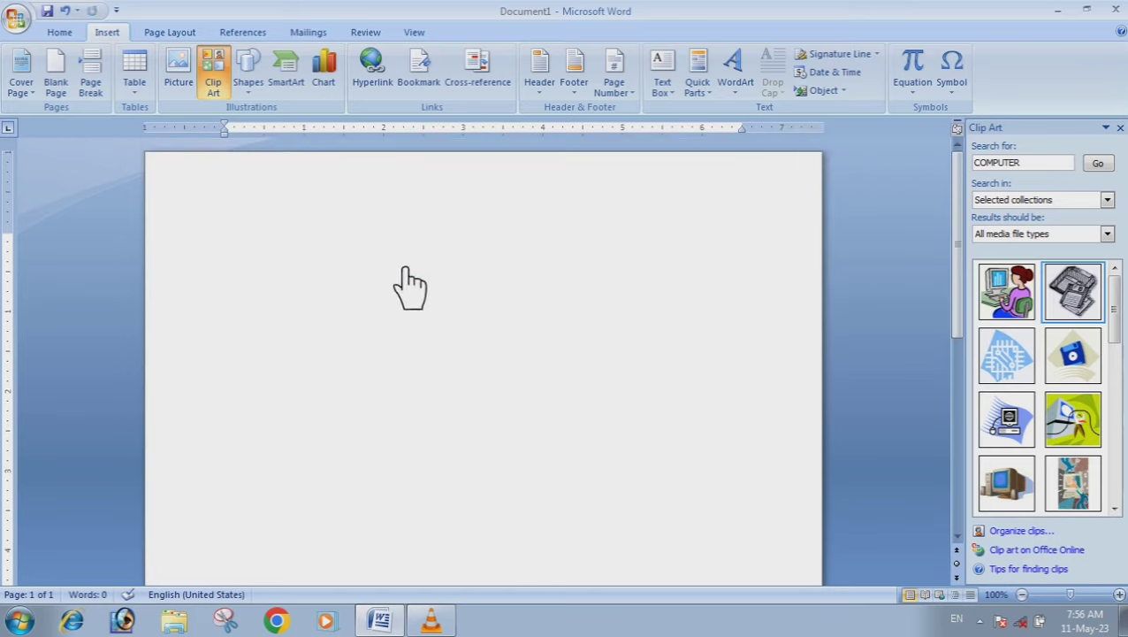
- Insert a hyperlink to the spreadsheet file from My Documents, then delete that line
click(375, 81)
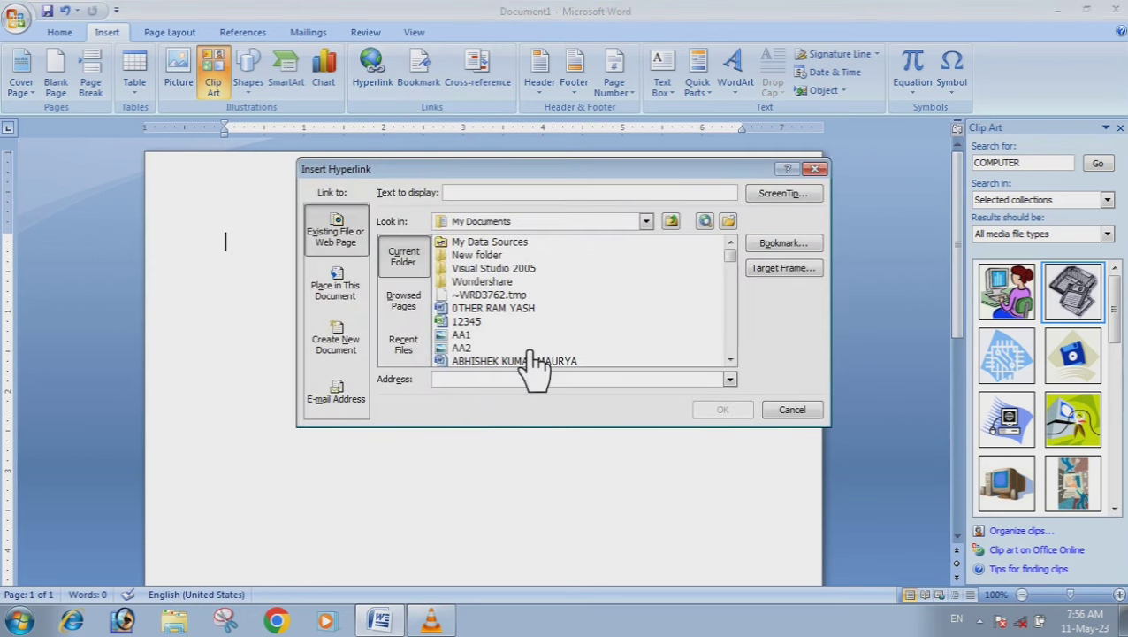
drag(747, 266, 752, 277)
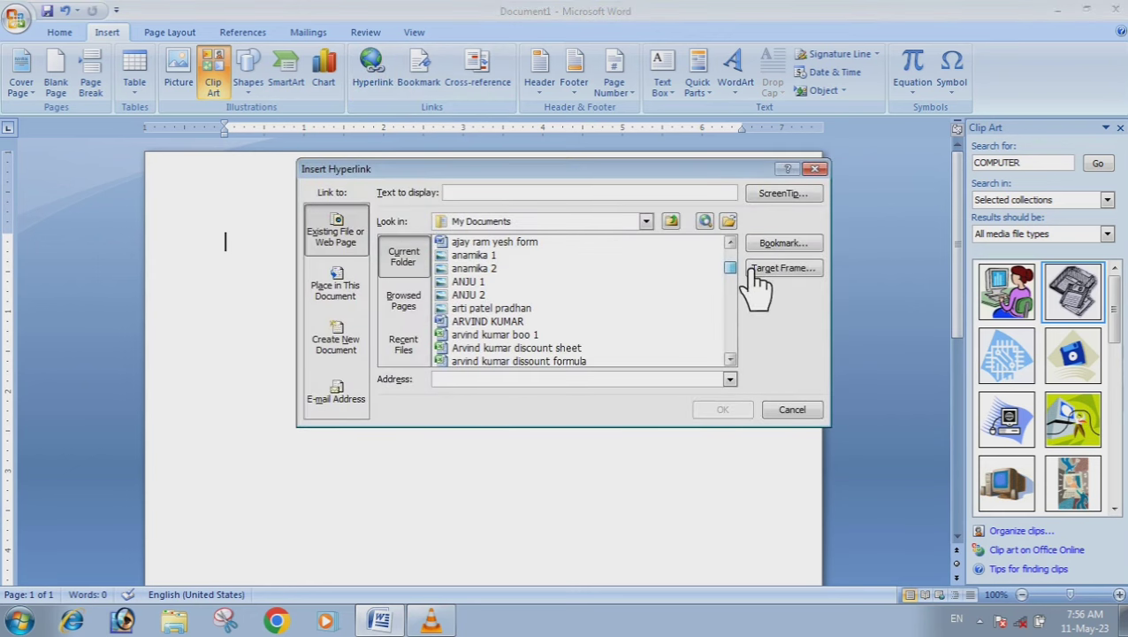
click(501, 334)
click(743, 414)
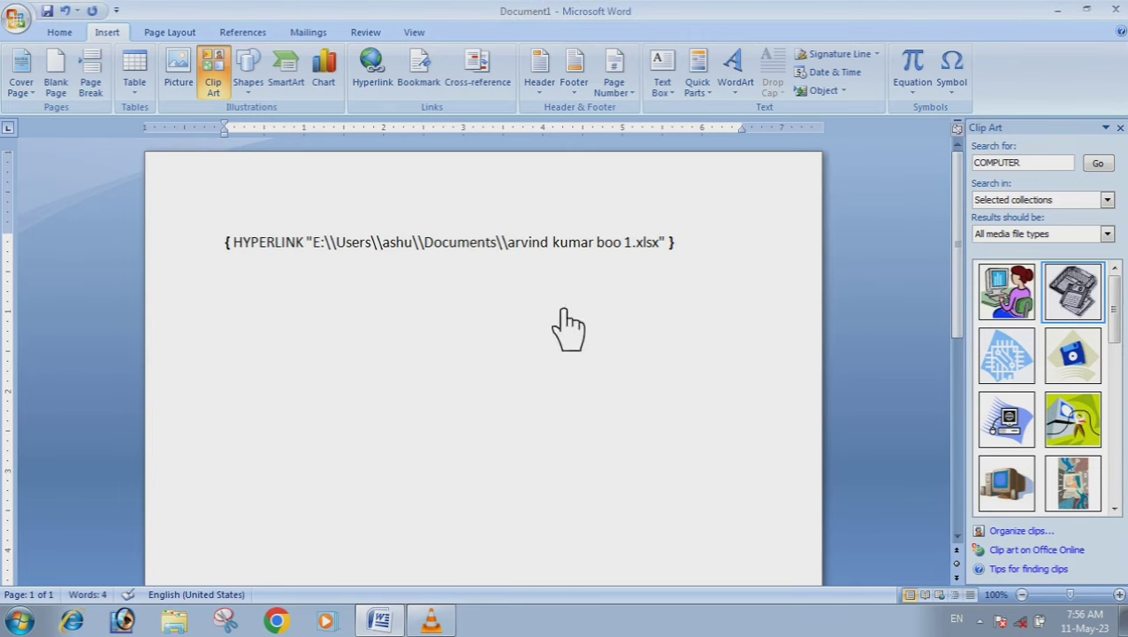
triple_click(655, 252)
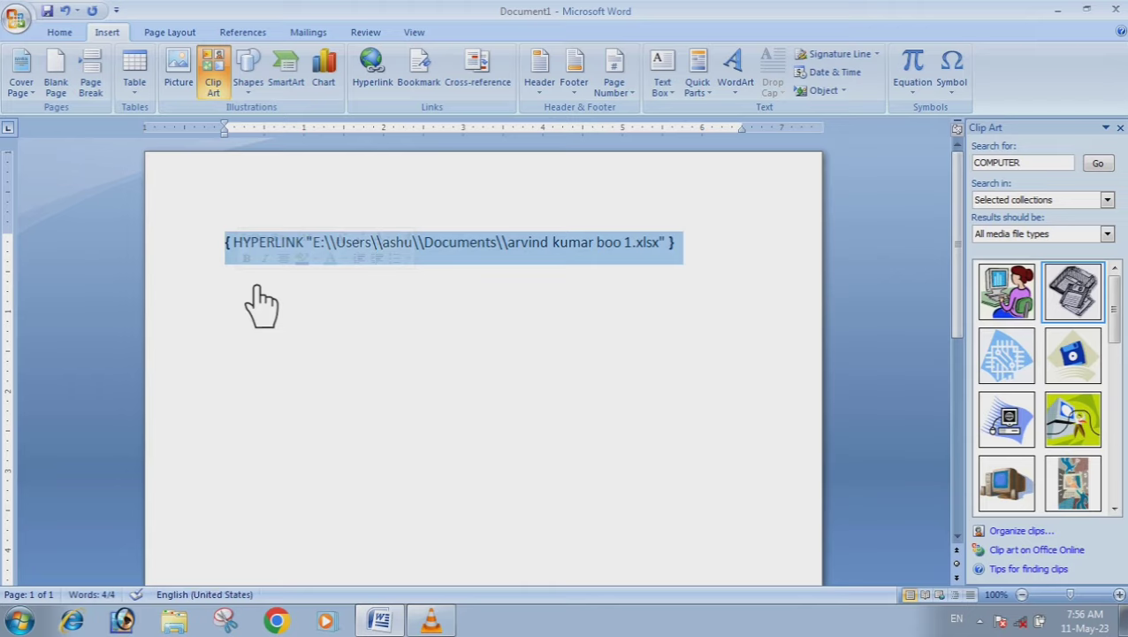
key(Delete)
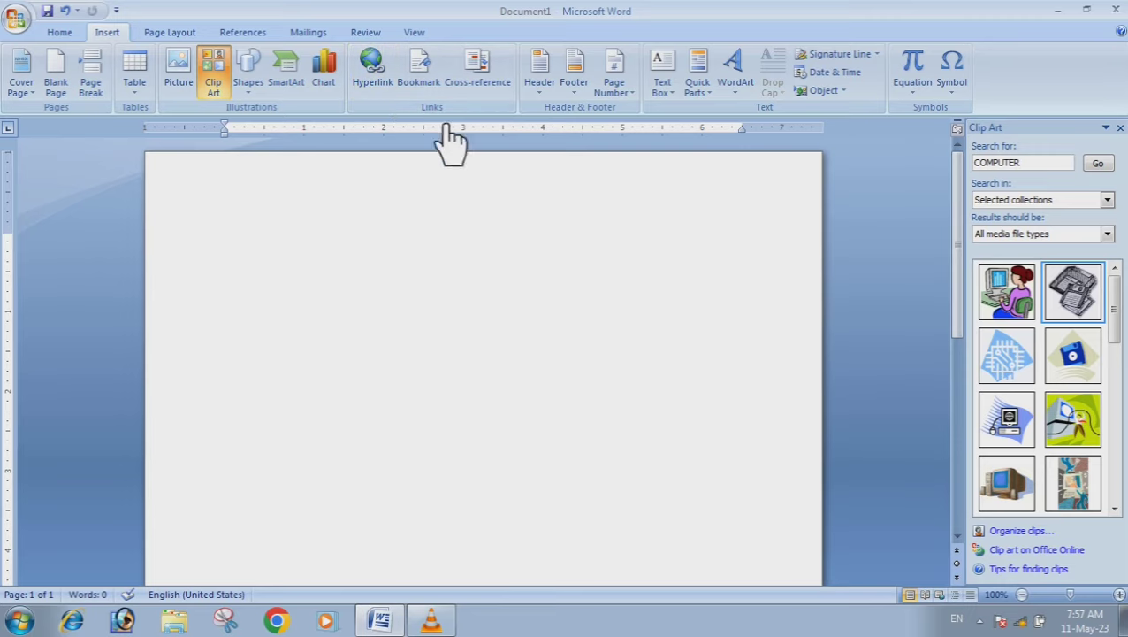
- Generate three sample paragraphs with =rand()
click(423, 70)
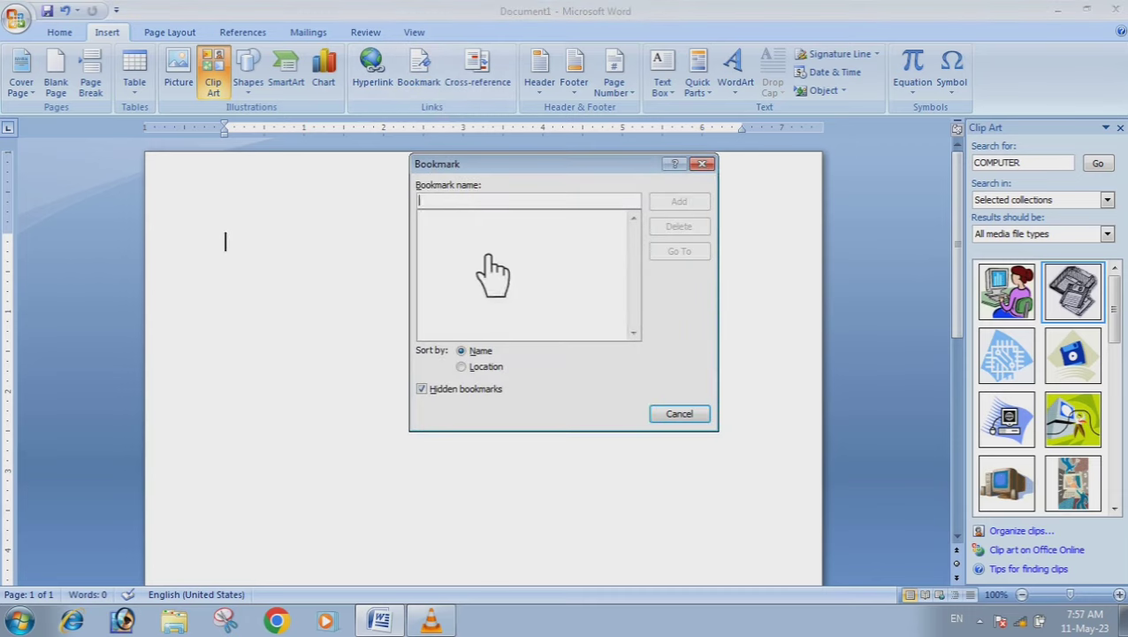
click(703, 166)
click(667, 249)
text(=rand())
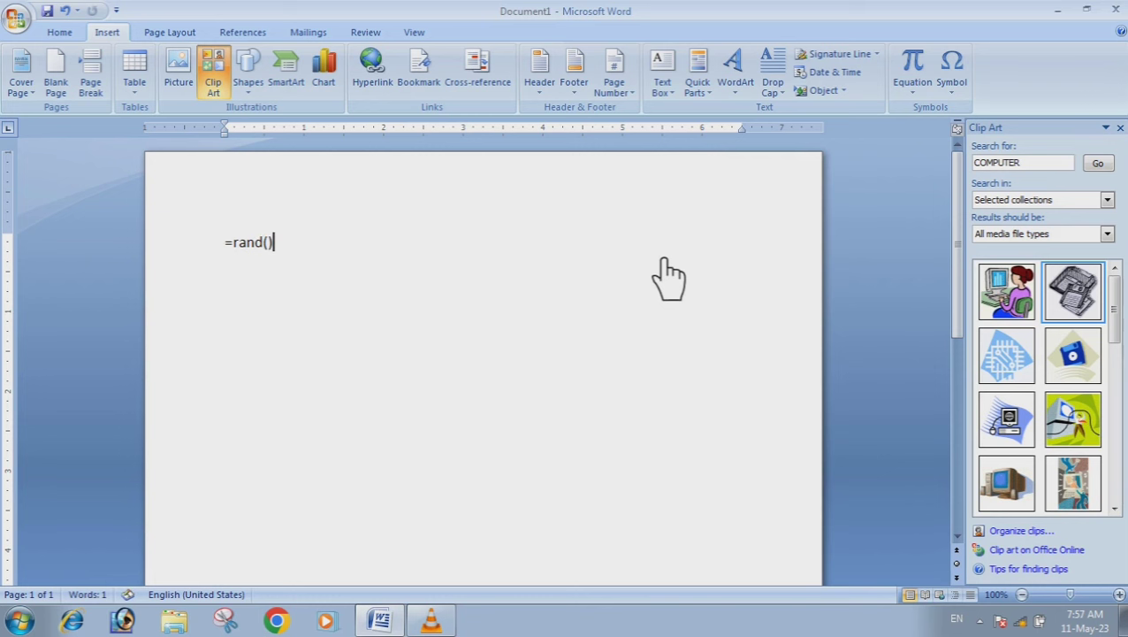
key(Return)
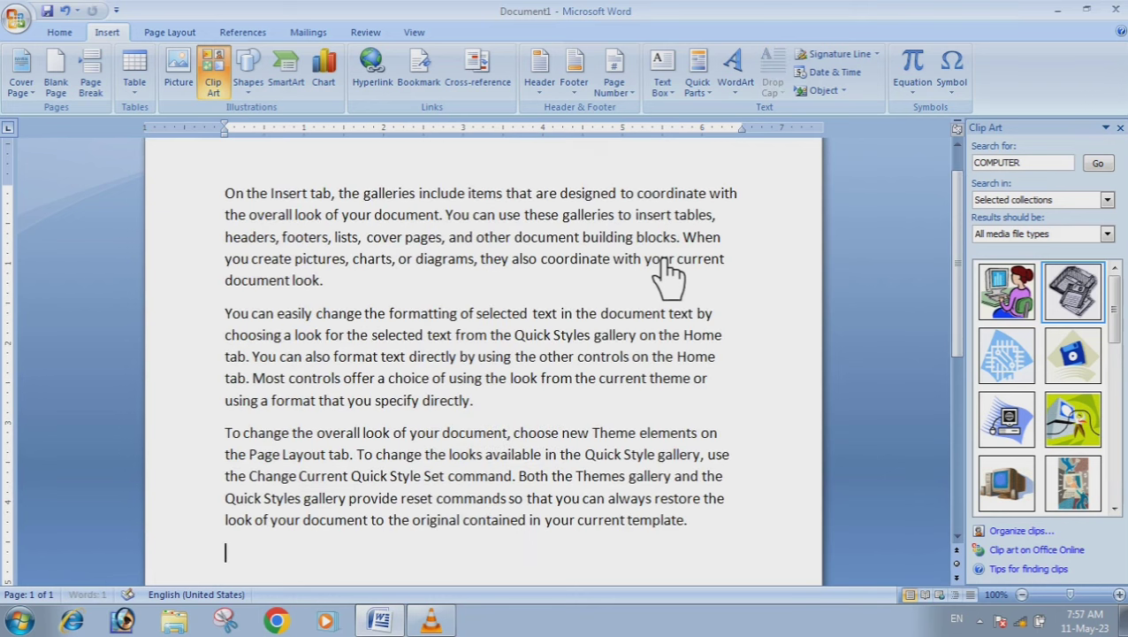
drag(227, 194, 345, 239)
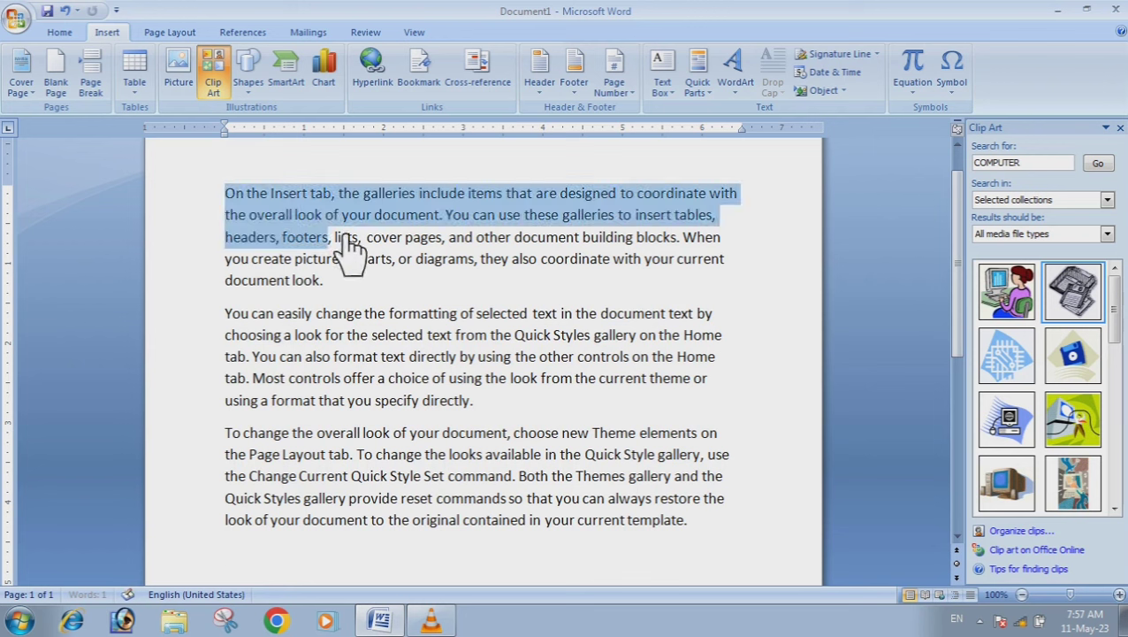
click(380, 313)
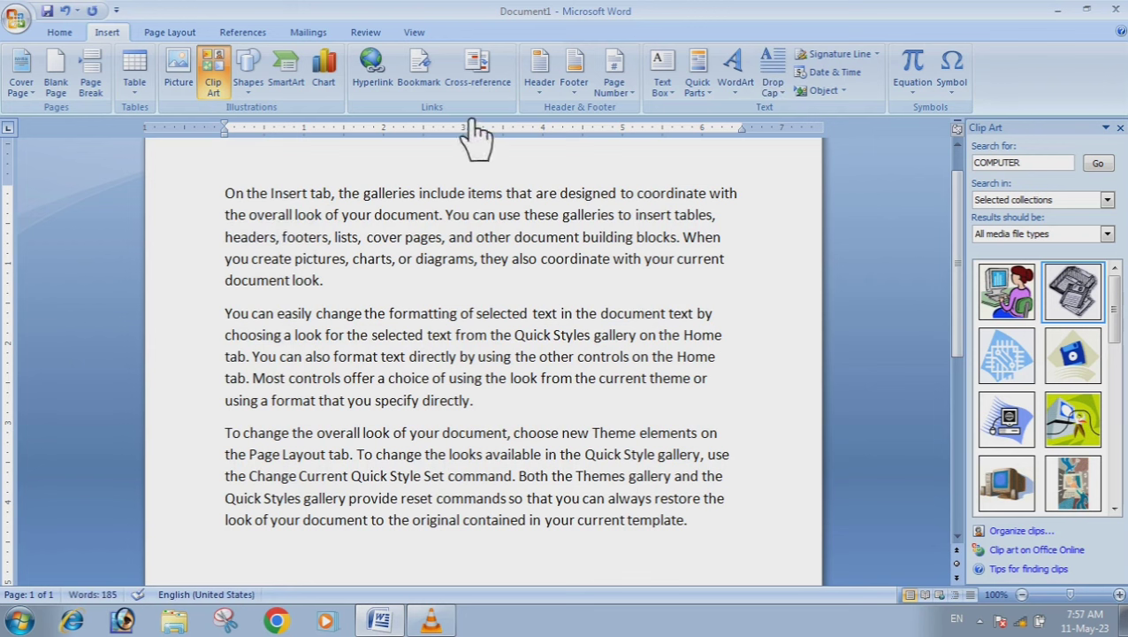
- Bookmark the words 'On the' in the first line as on_the
drag(227, 195, 281, 200)
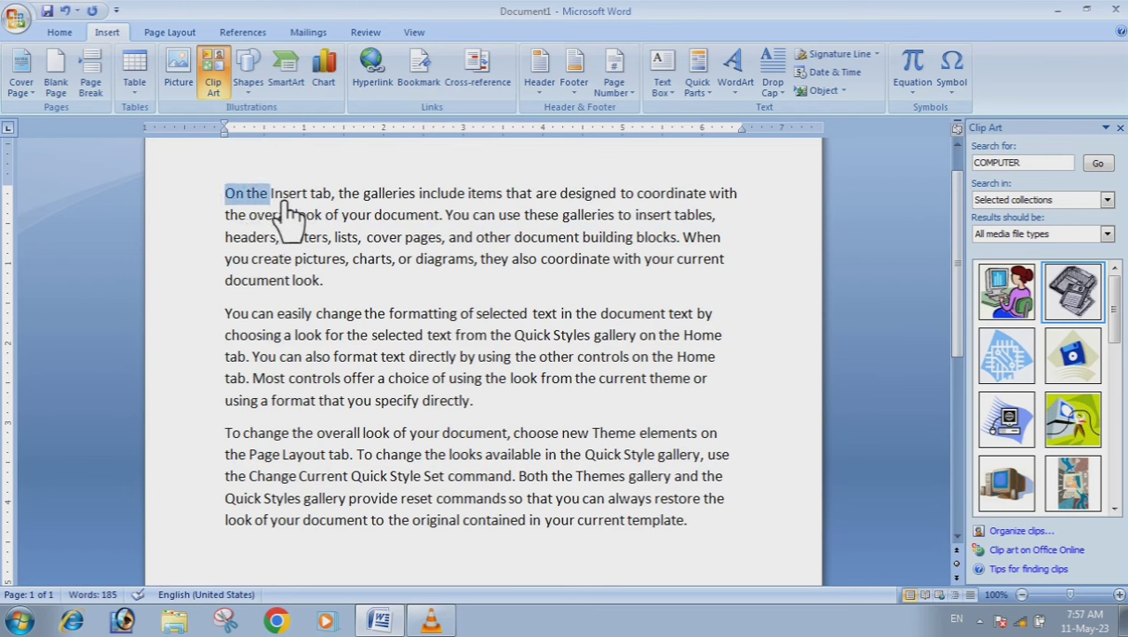
click(418, 71)
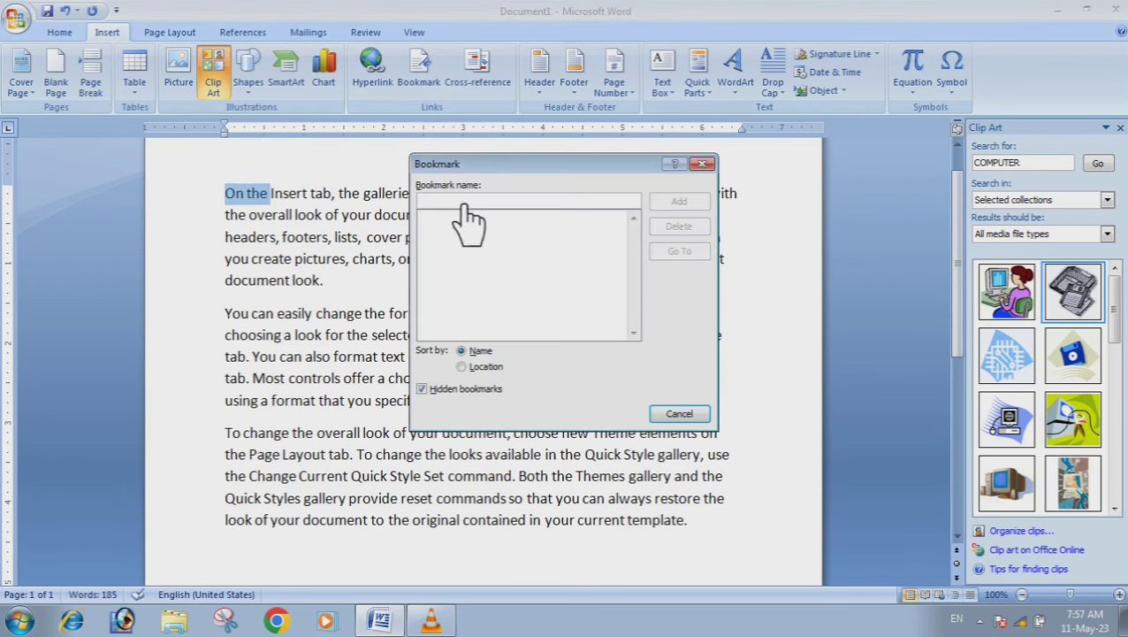
text(on_the)
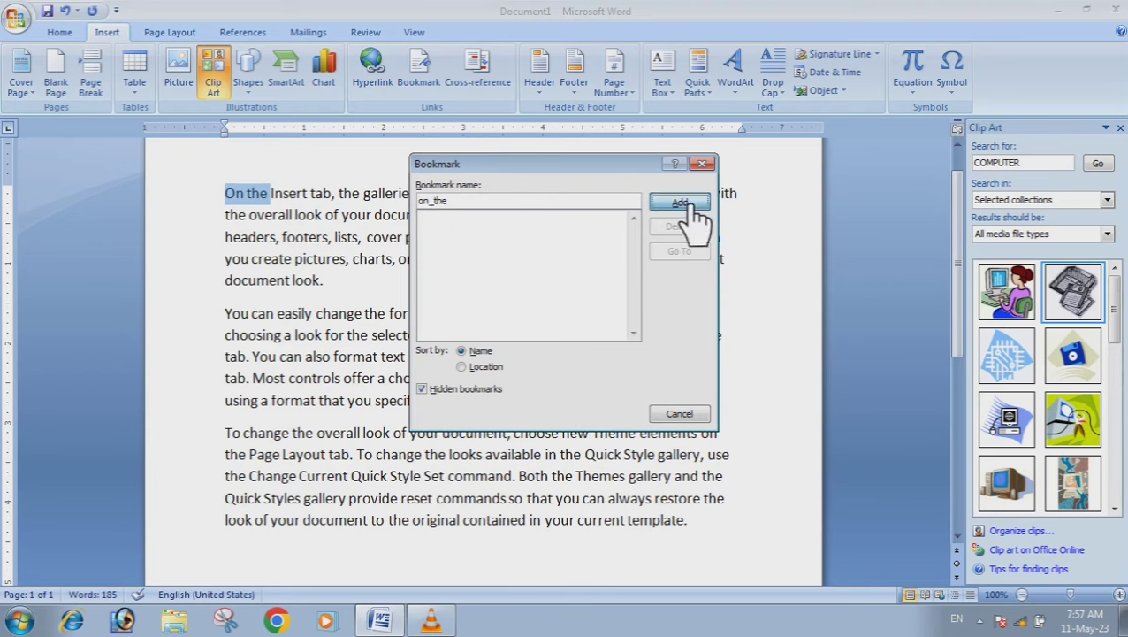
click(679, 201)
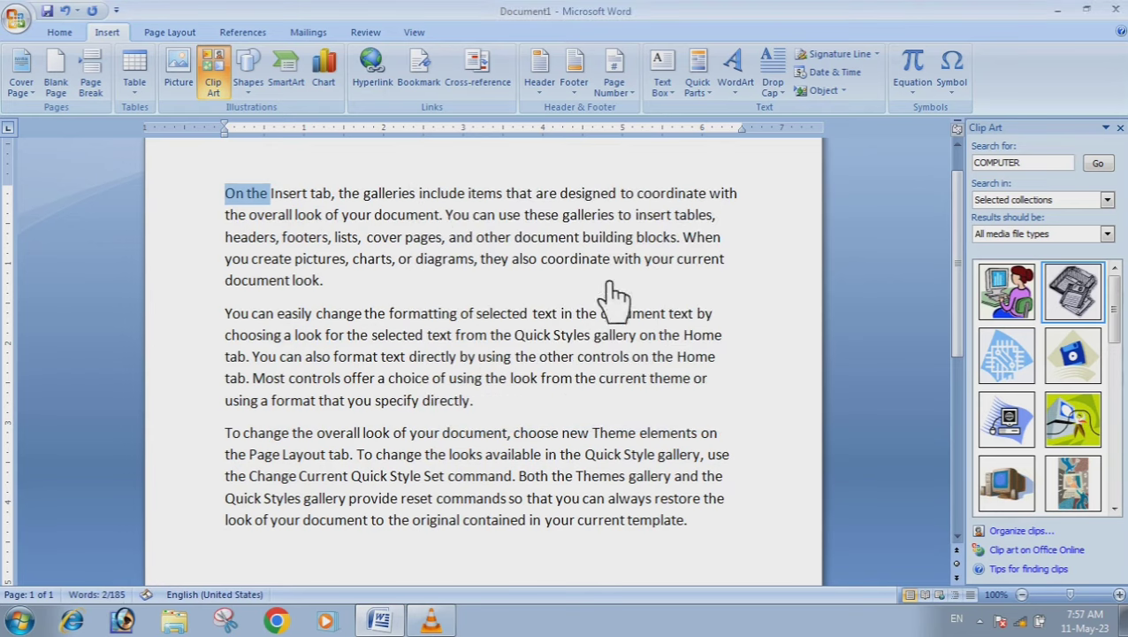
- Jump back to the on_the bookmark from the last paragraph, then open Cross-reference
click(440, 317)
scroll(434, 371, down, 3)
click(393, 323)
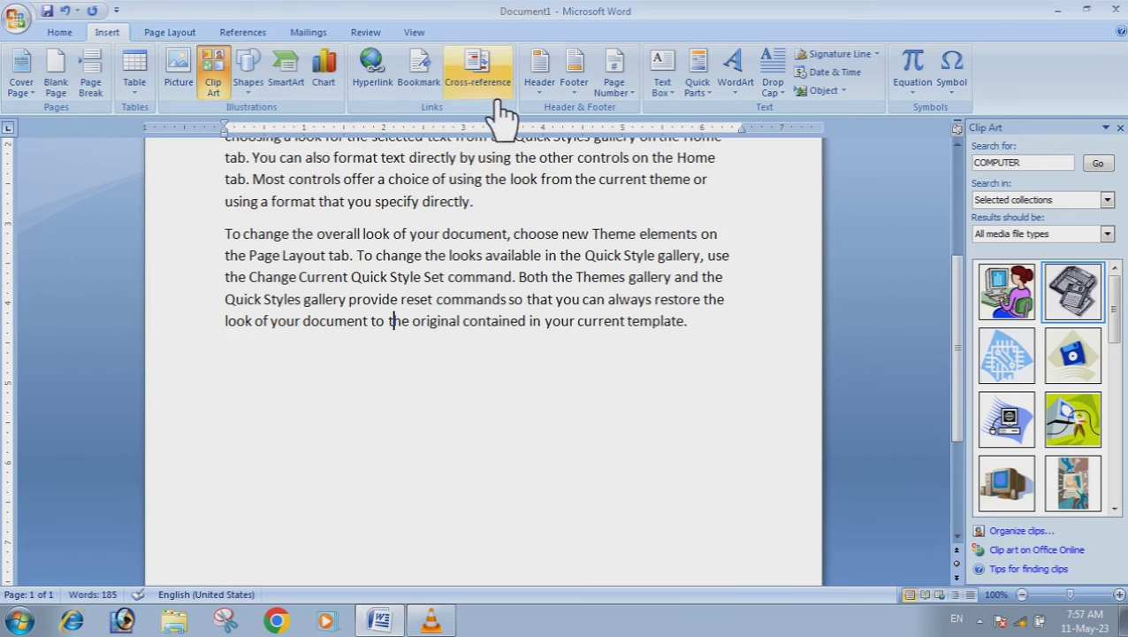
click(428, 80)
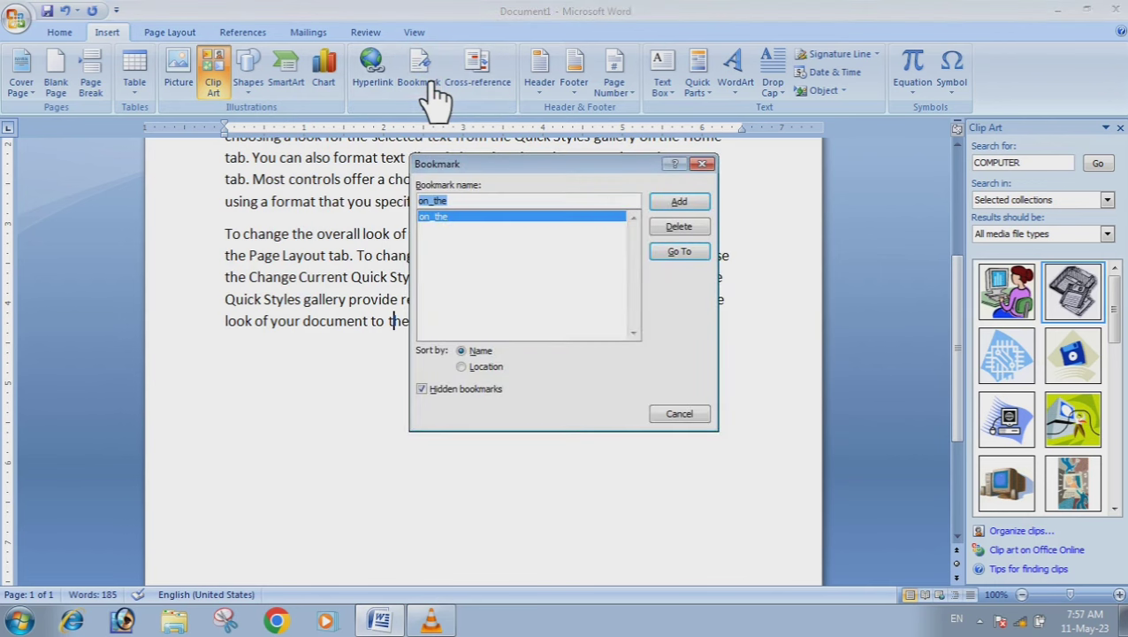
click(680, 252)
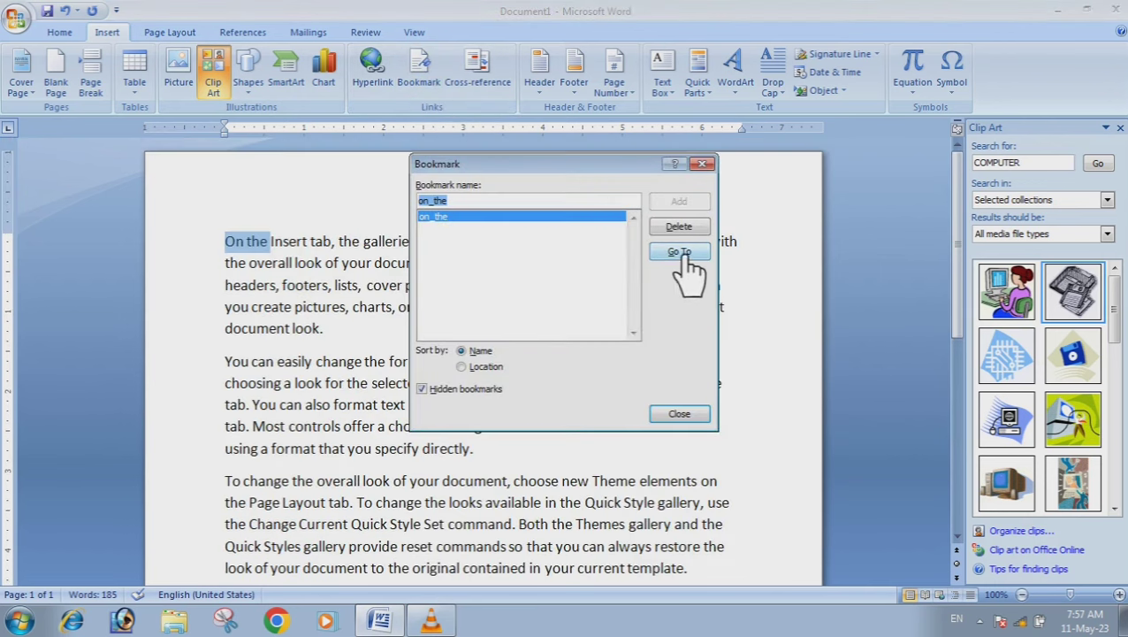
click(682, 416)
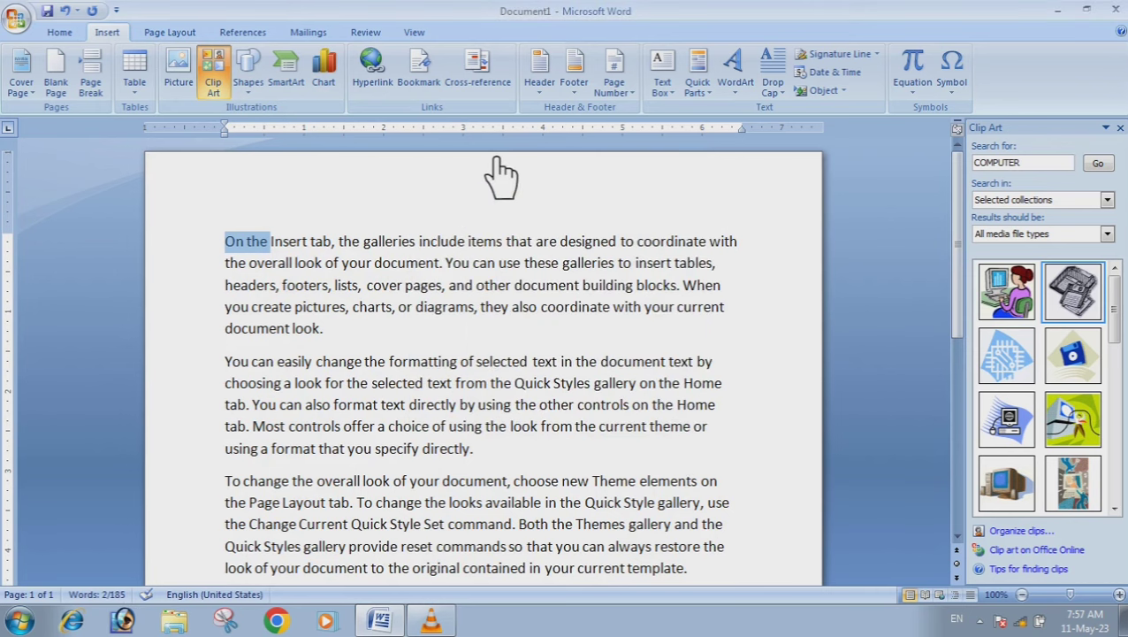
click(497, 84)
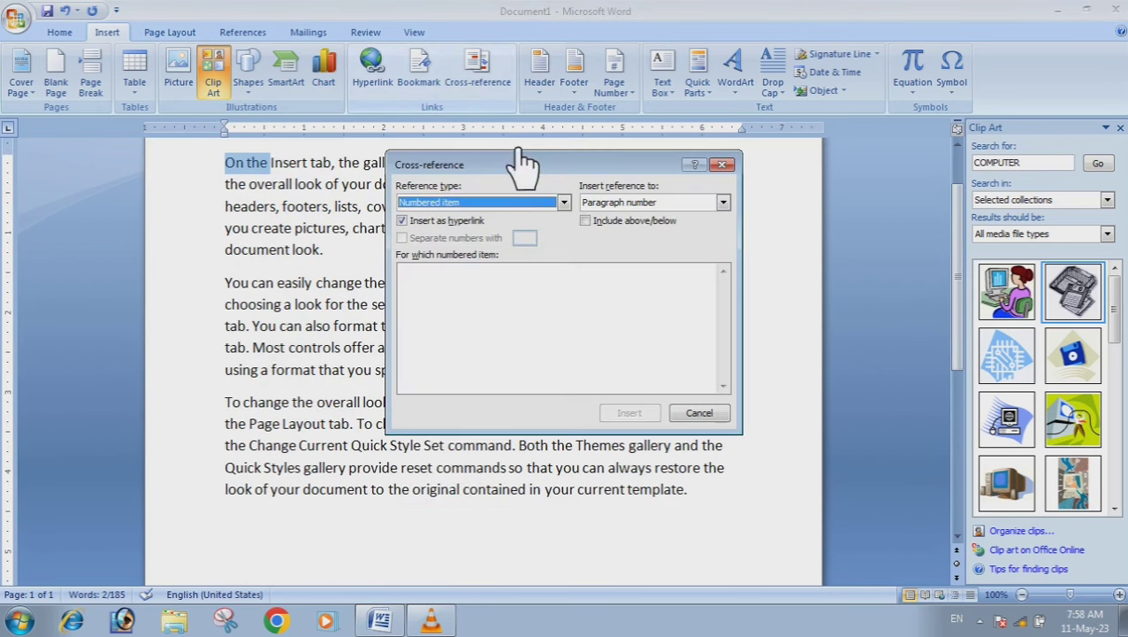
- Pick a reference type in the Cross-reference dialog, then close it without inserting
click(564, 204)
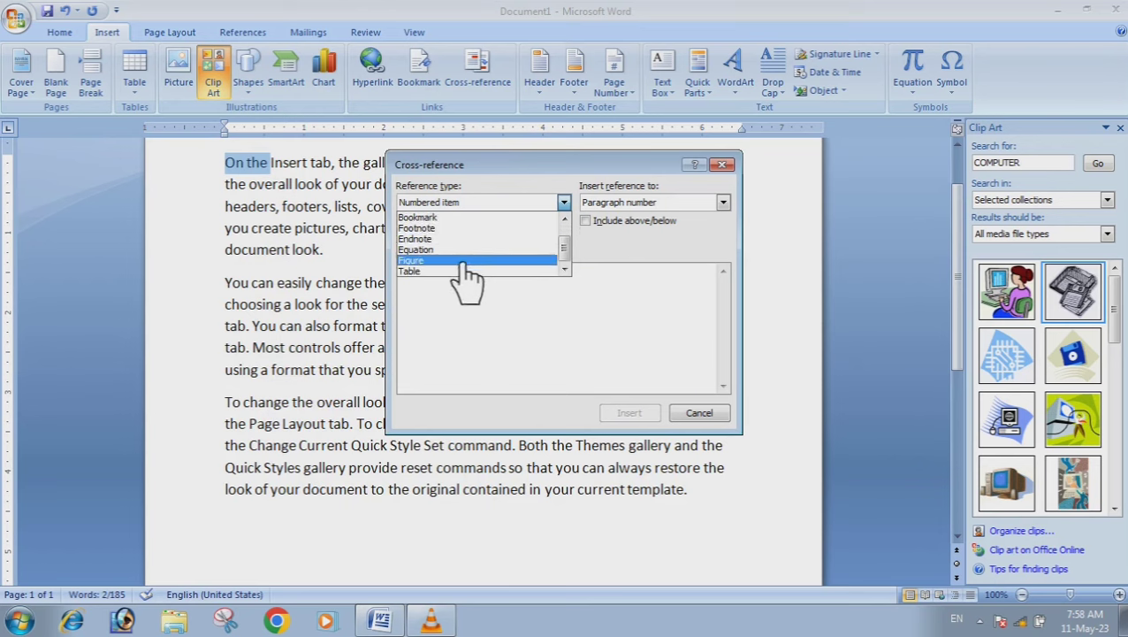
scroll(466, 269, up, 1)
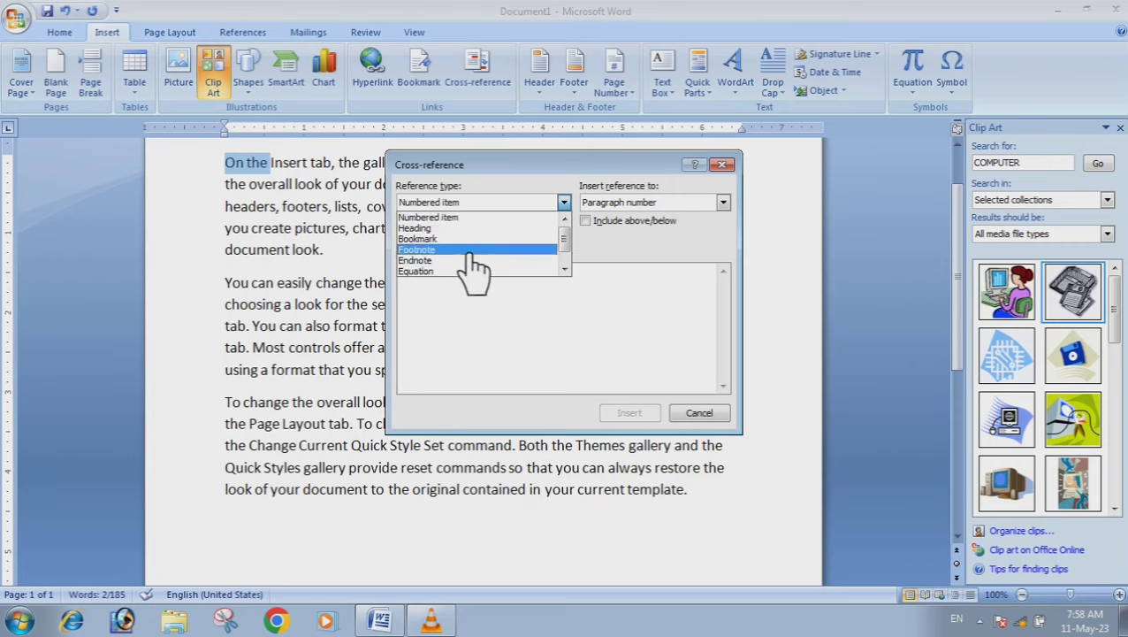
click(725, 201)
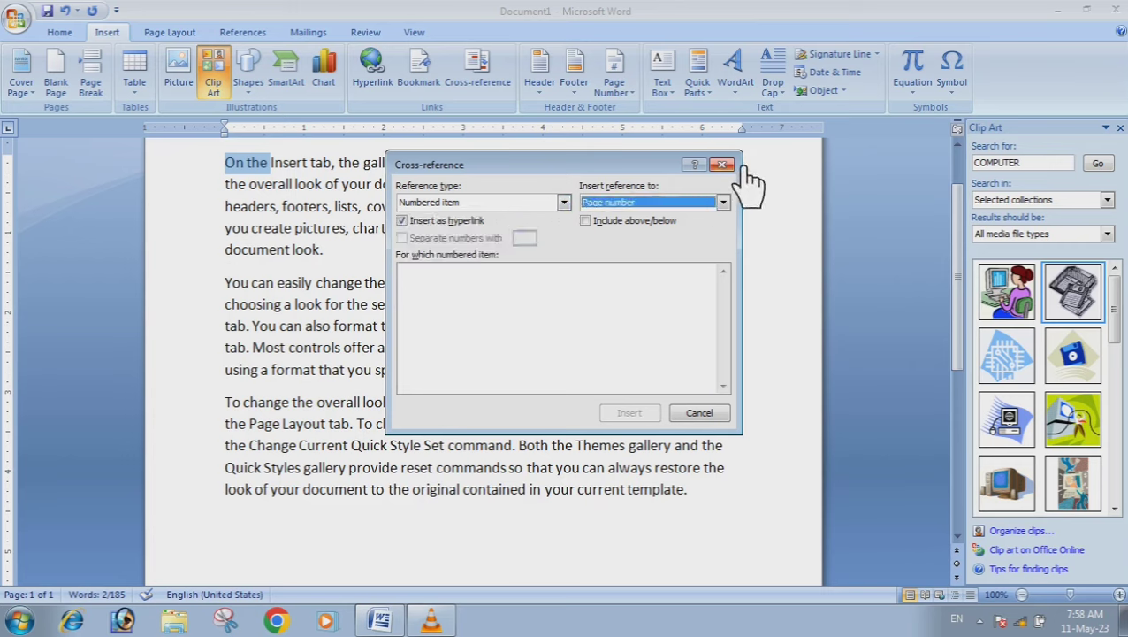
click(727, 165)
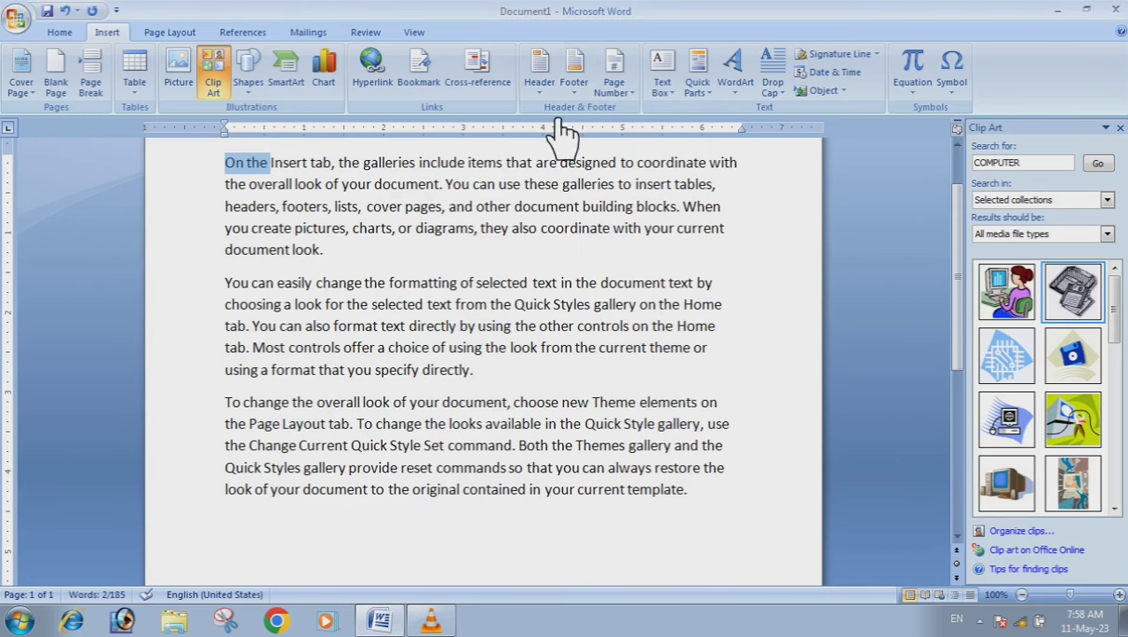
- Insert the Alphabet header and title it 'This is the ms word'
click(542, 71)
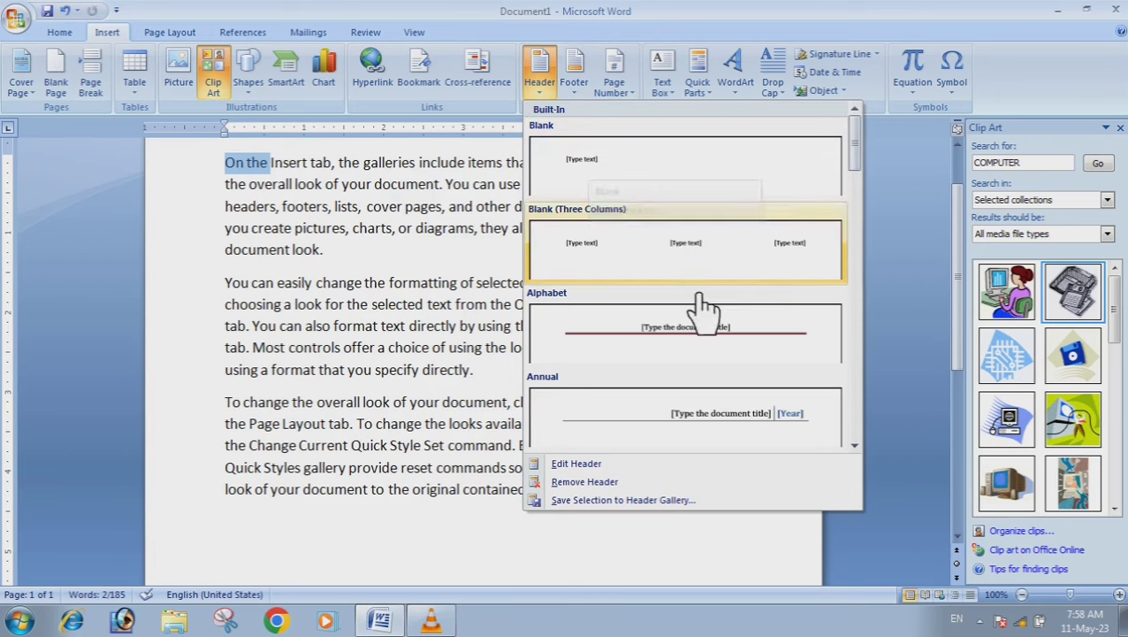
click(710, 335)
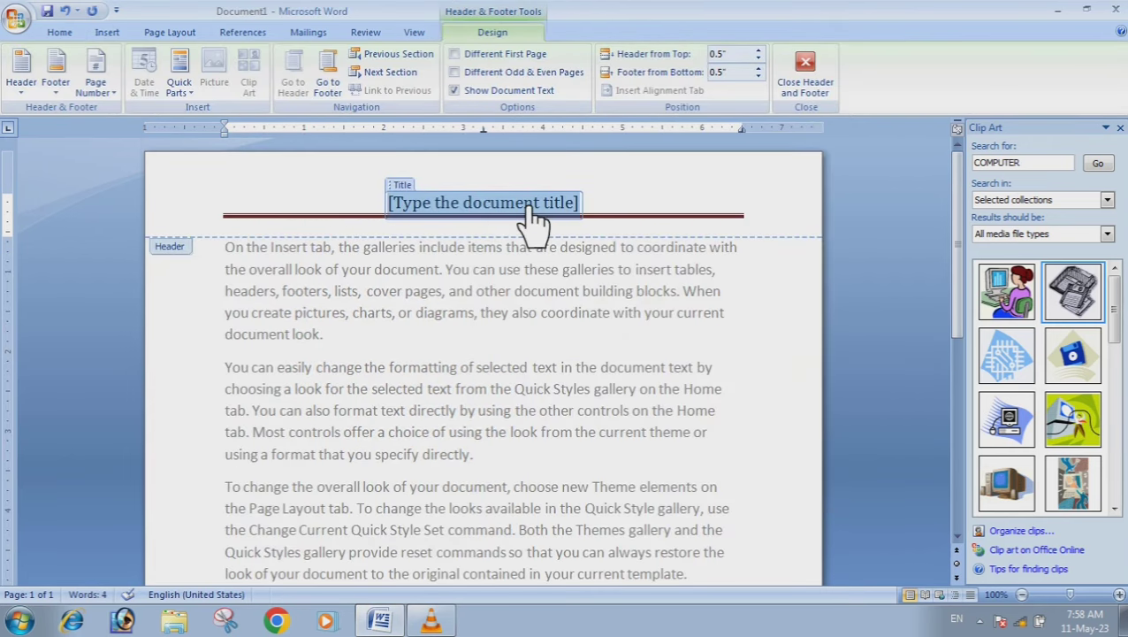
text(t)
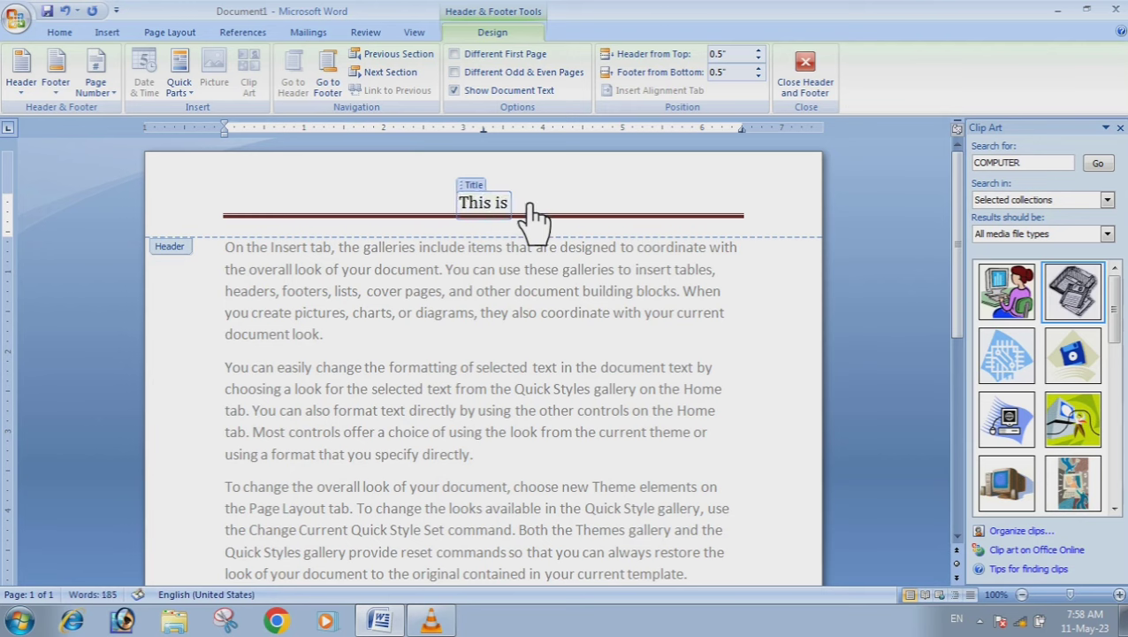
text( the)
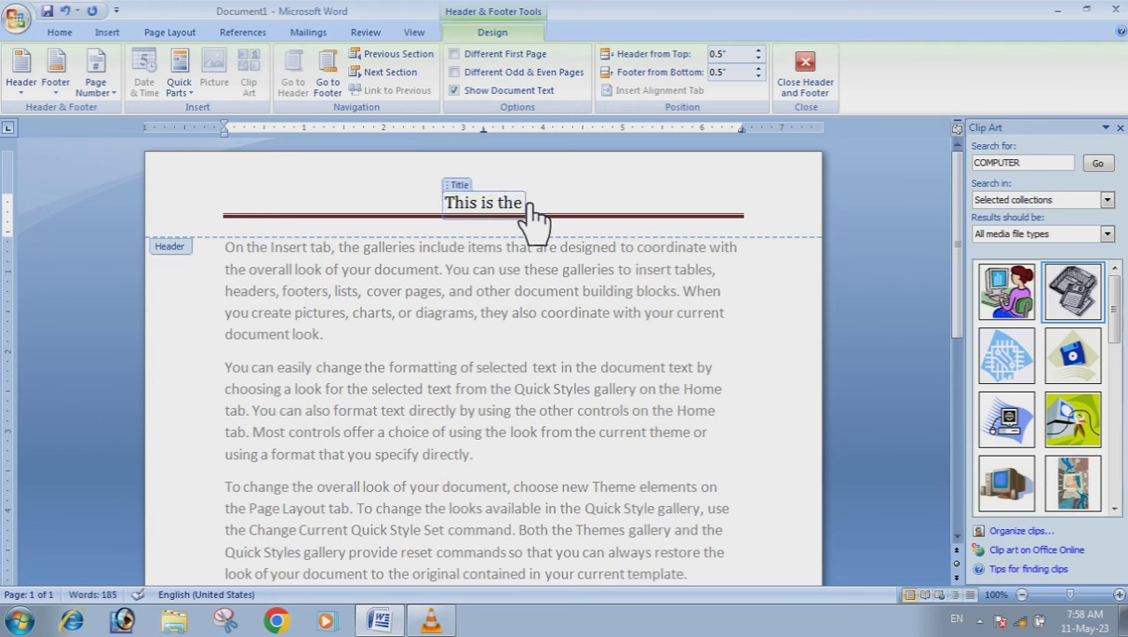
text( ma)
text( wo)
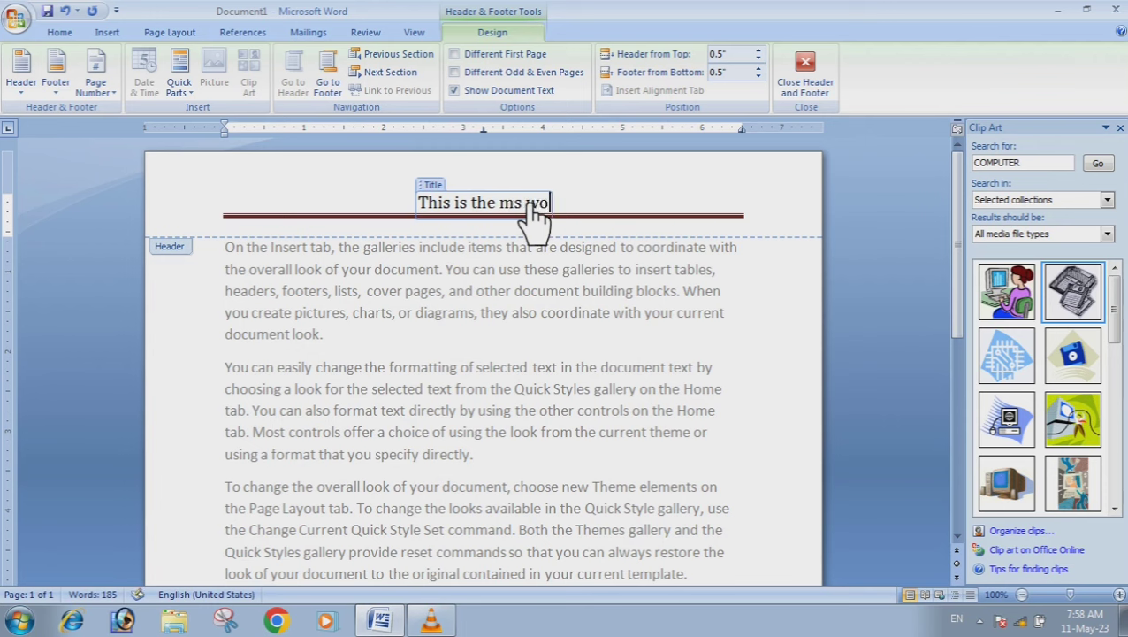
text(rd)
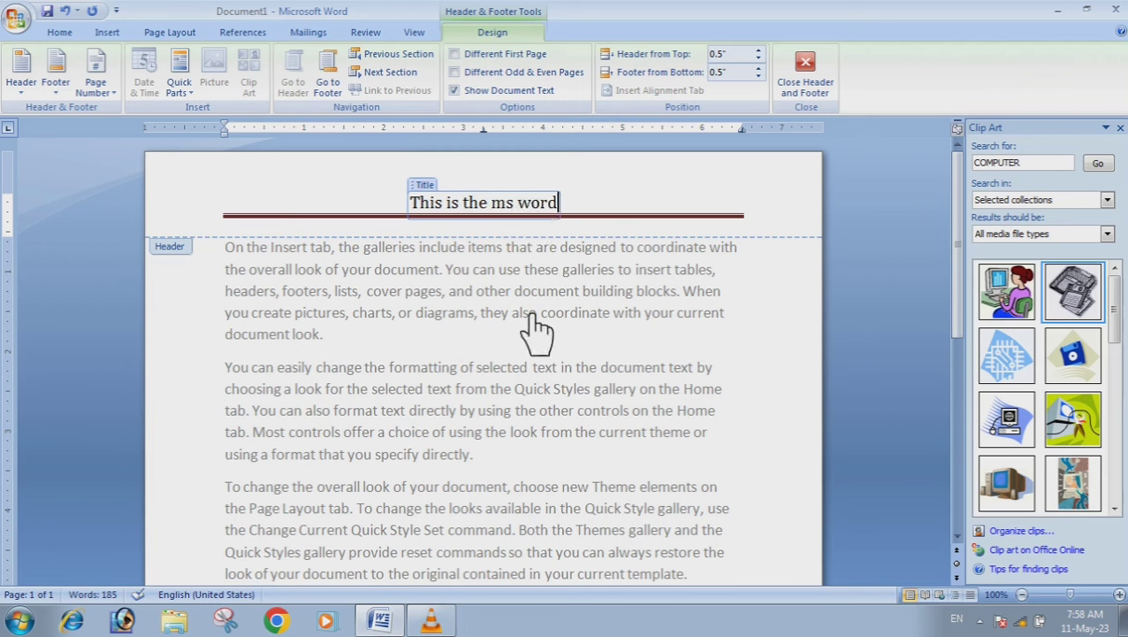
double_click(613, 416)
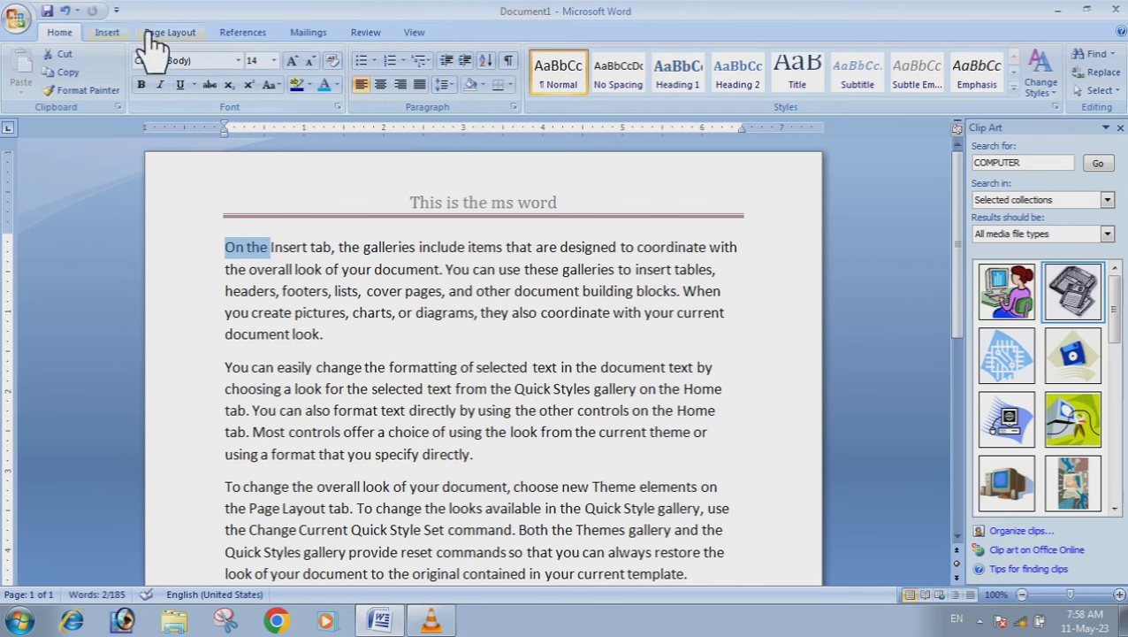
- Leave and re-enter header editing, ending with the header title open for editing
click(107, 31)
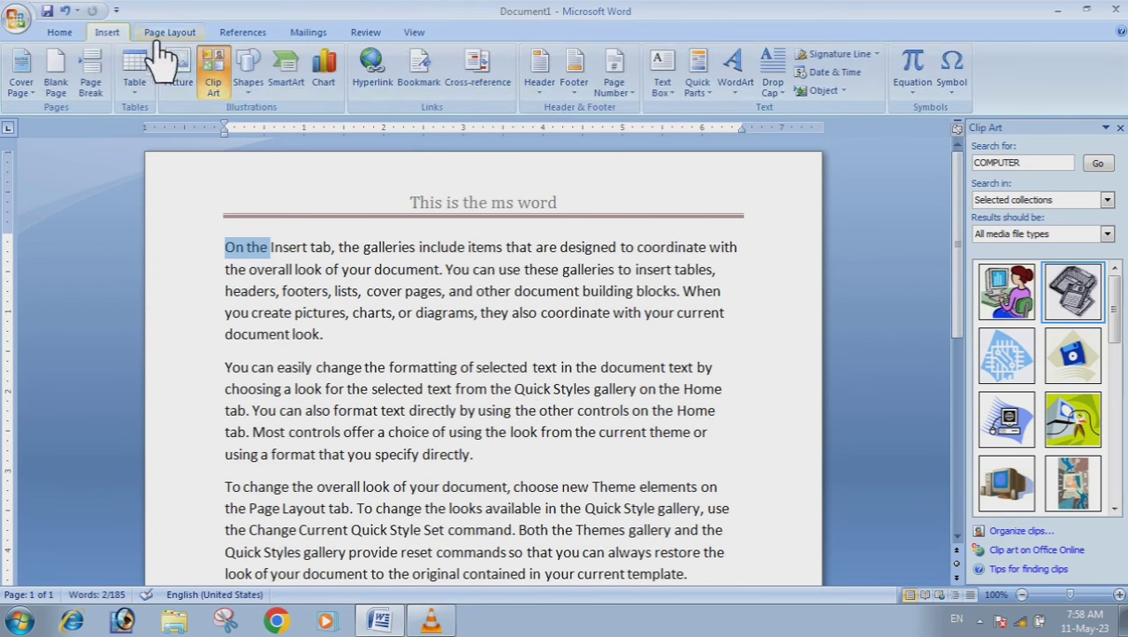
double_click(608, 214)
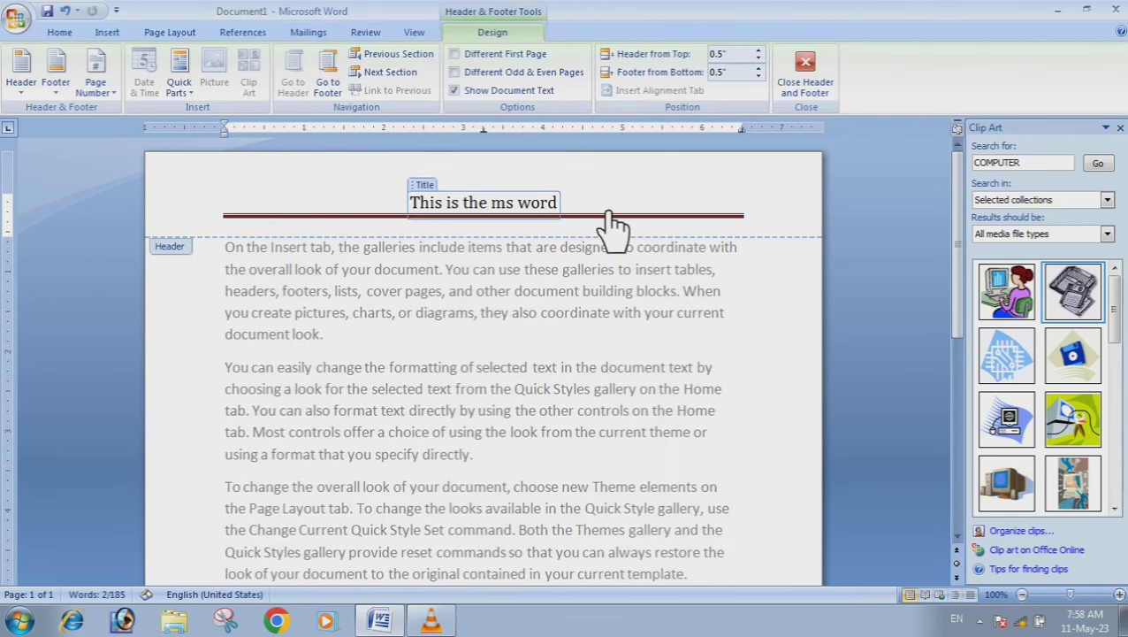
click(832, 98)
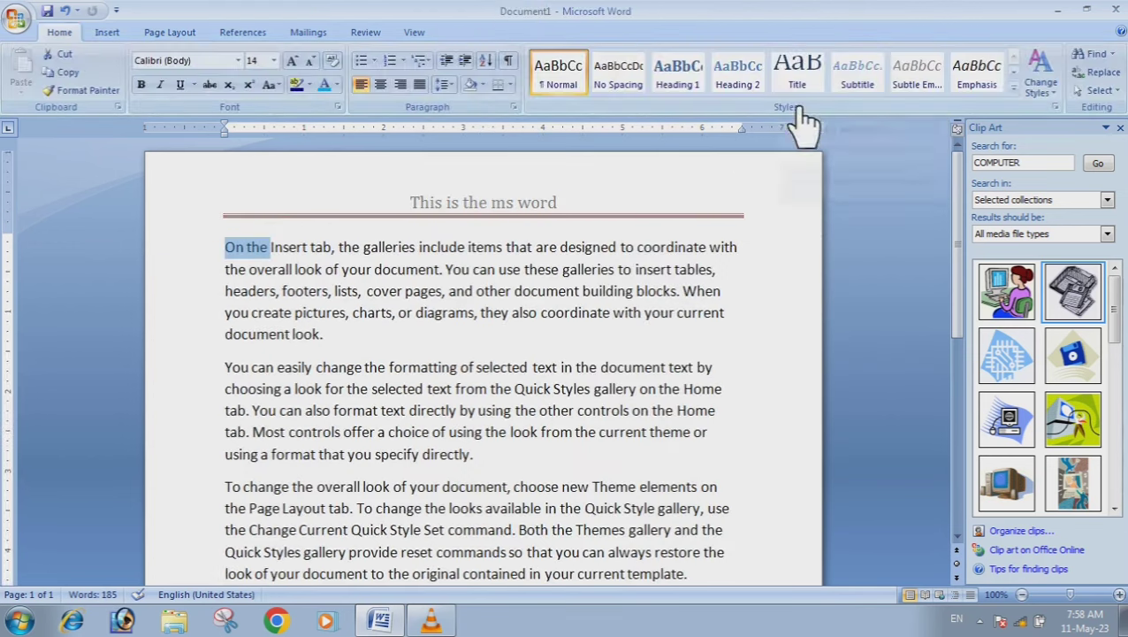
double_click(563, 210)
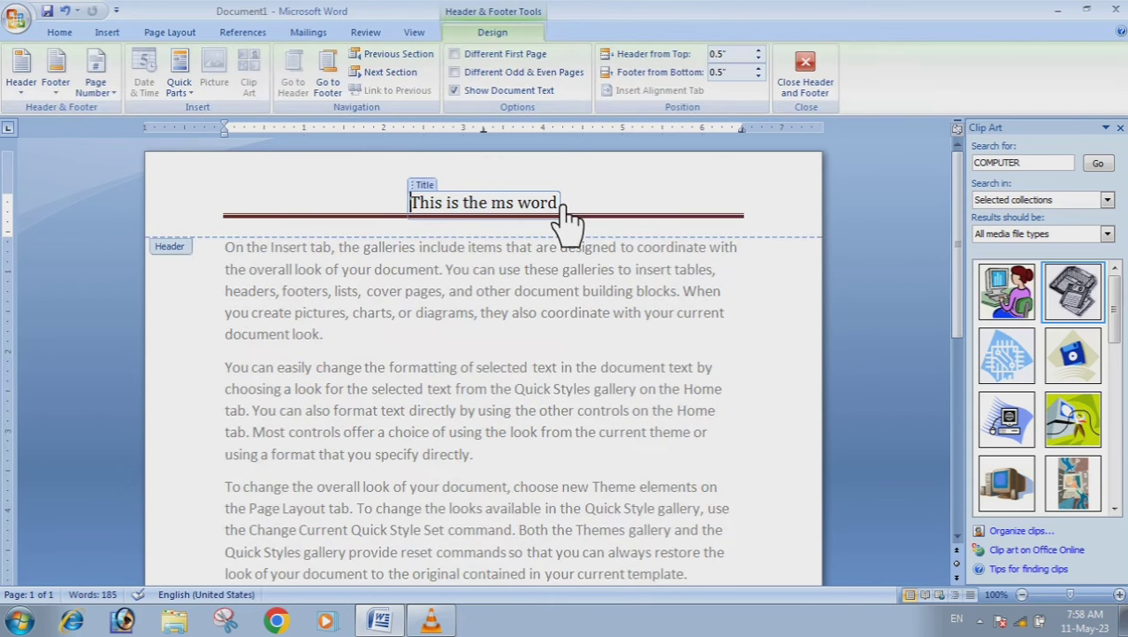
key(Escape)
double_click(541, 219)
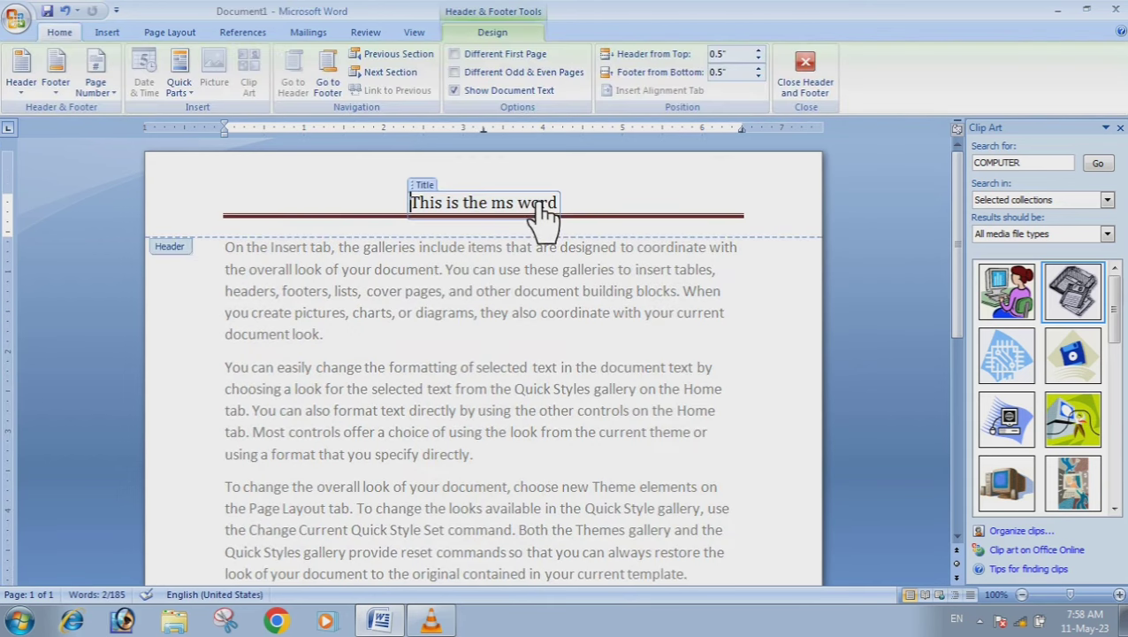
- Add the Alphabet footer, type 'df' in its text area, and close header and footer
click(119, 34)
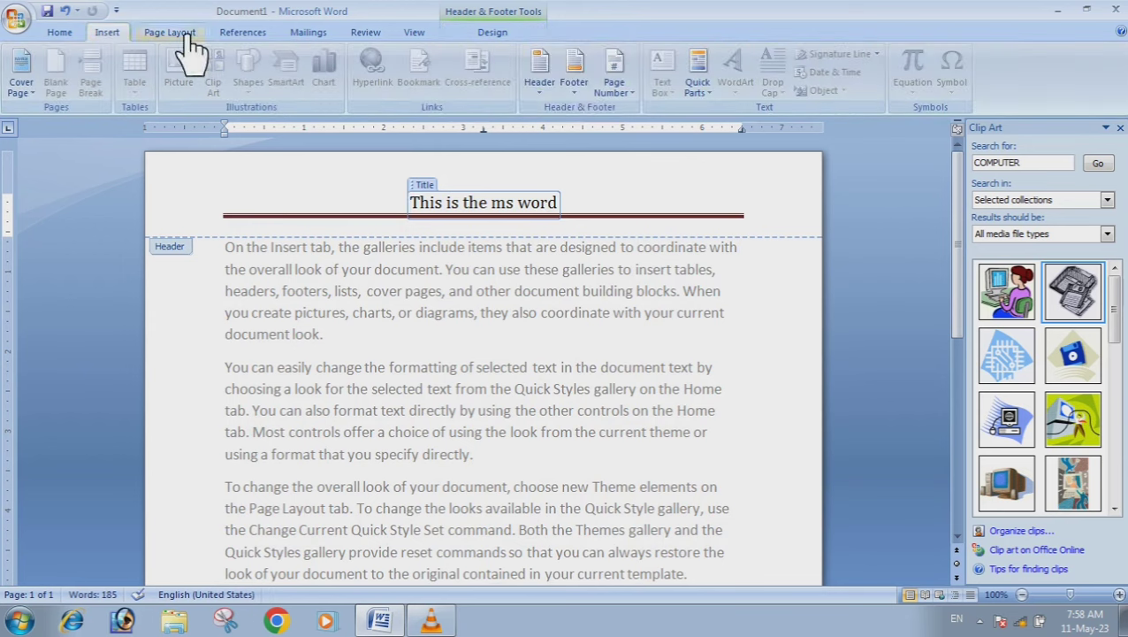
click(575, 84)
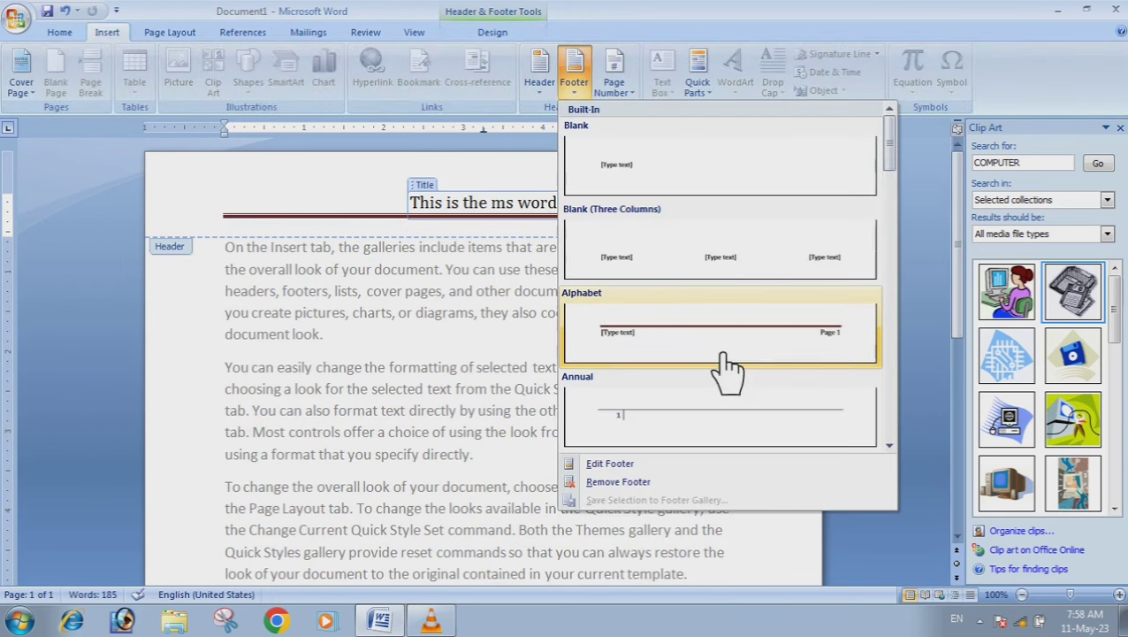
click(772, 341)
click(290, 511)
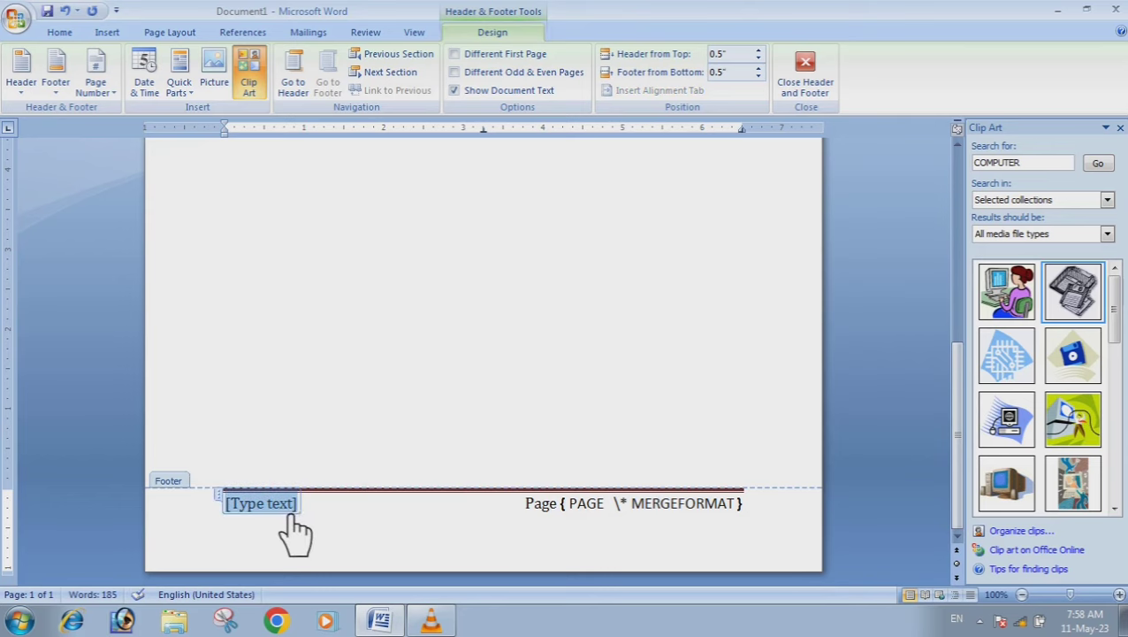
text(df)
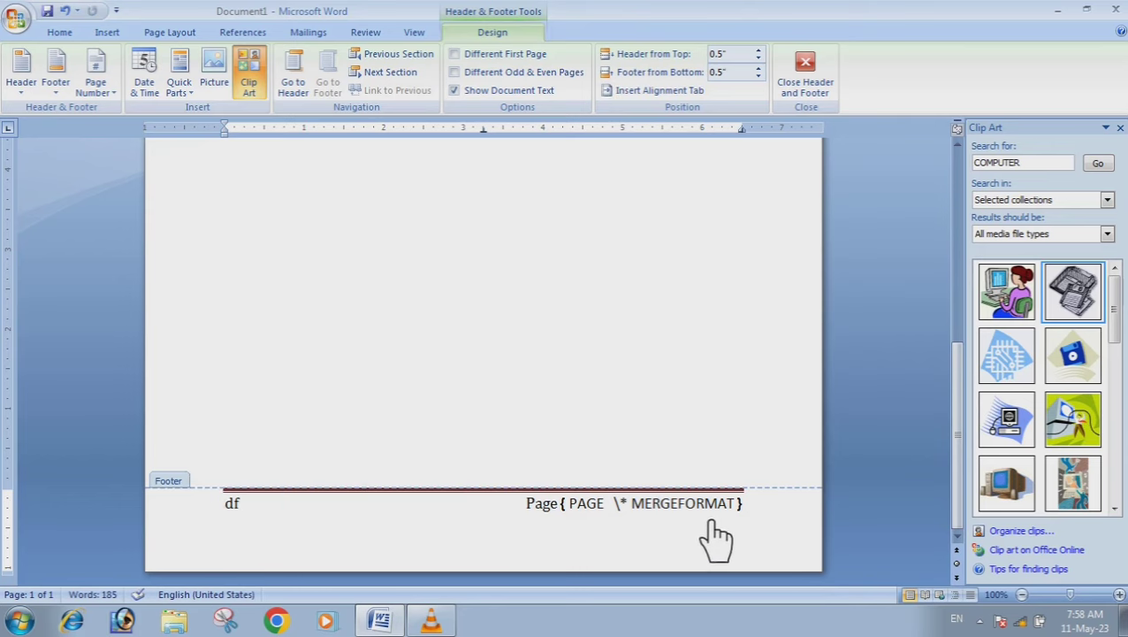
scroll(569, 411, up, 10)
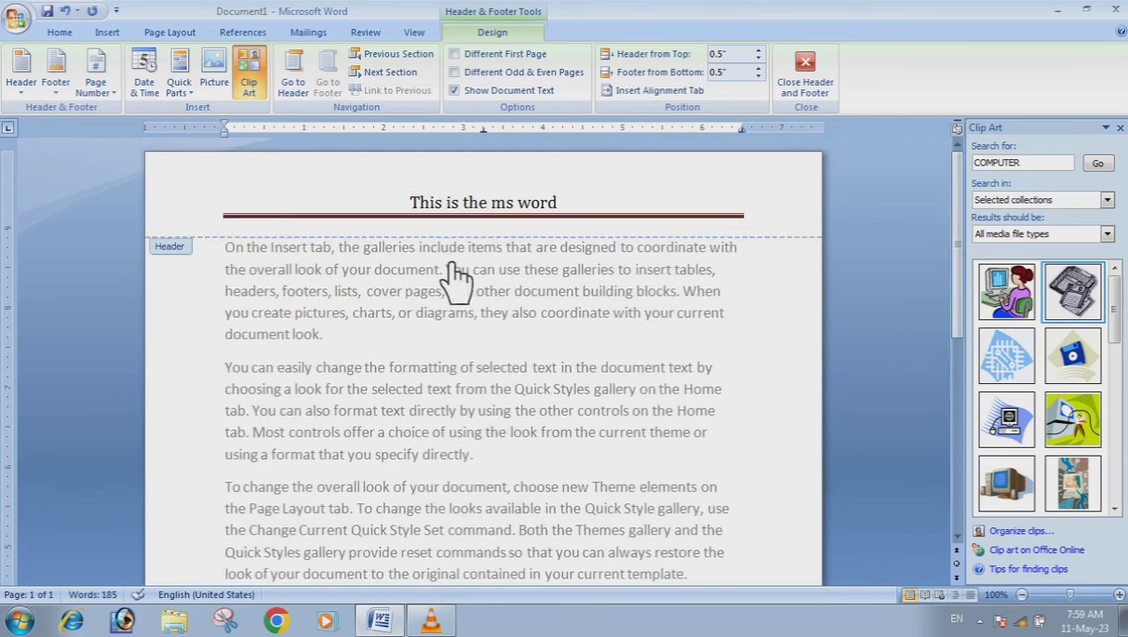
scroll(537, 327, down, 5)
scroll(537, 327, down, 5)
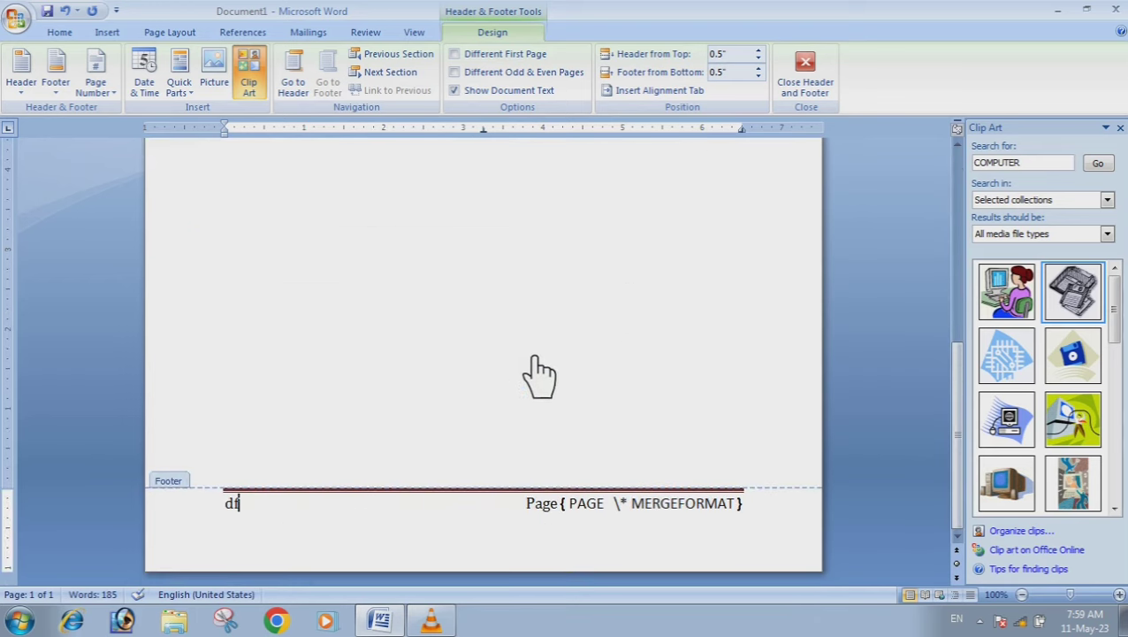
click(832, 103)
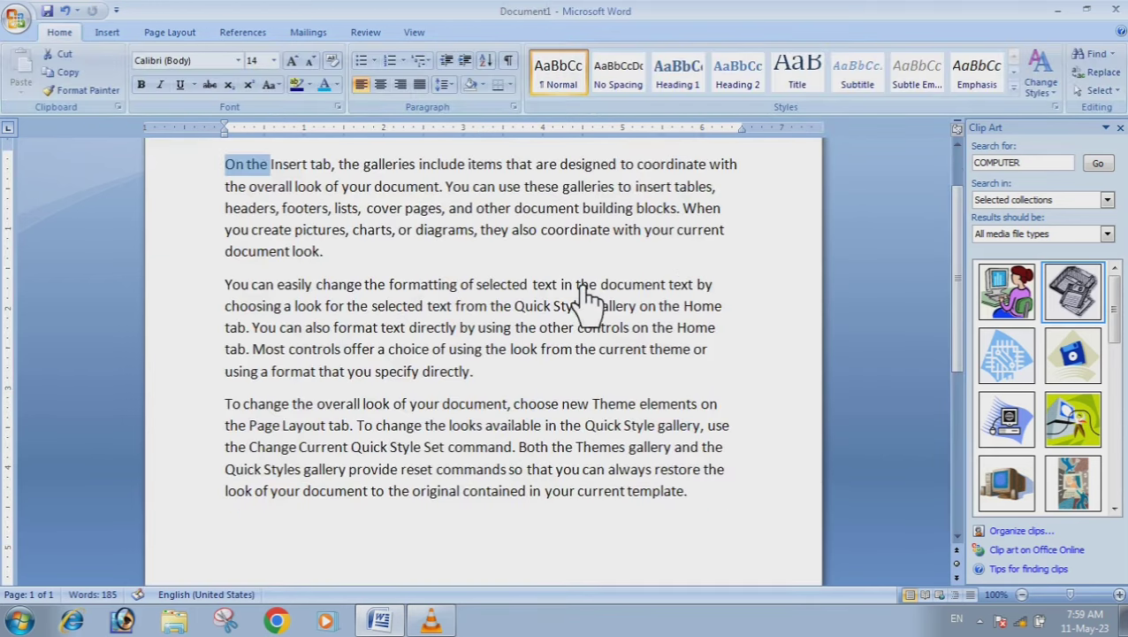
scroll(509, 415, down, 5)
scroll(501, 483, up, 10)
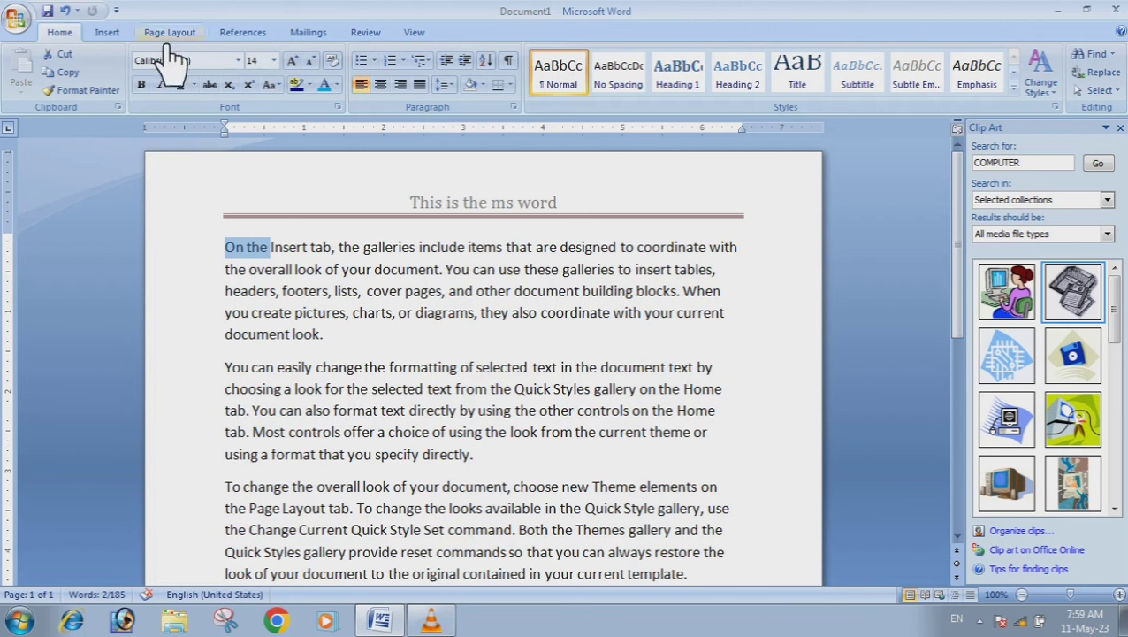
- Add a Plain Number page number at the top of the page and edit its field code
click(107, 32)
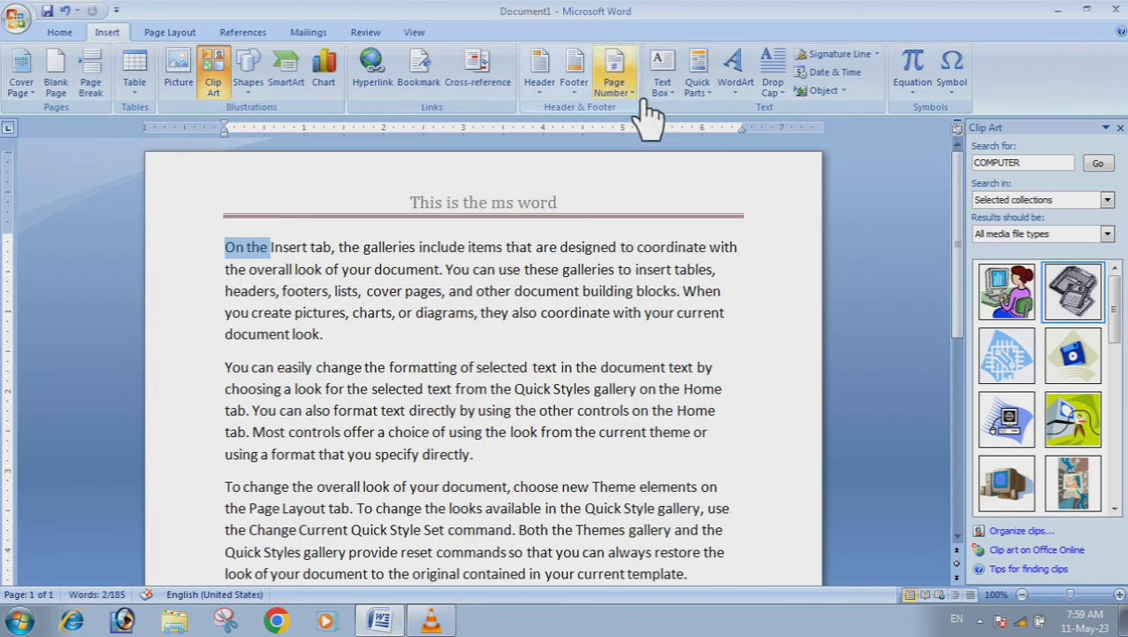
click(613, 71)
mouse_move(659, 110)
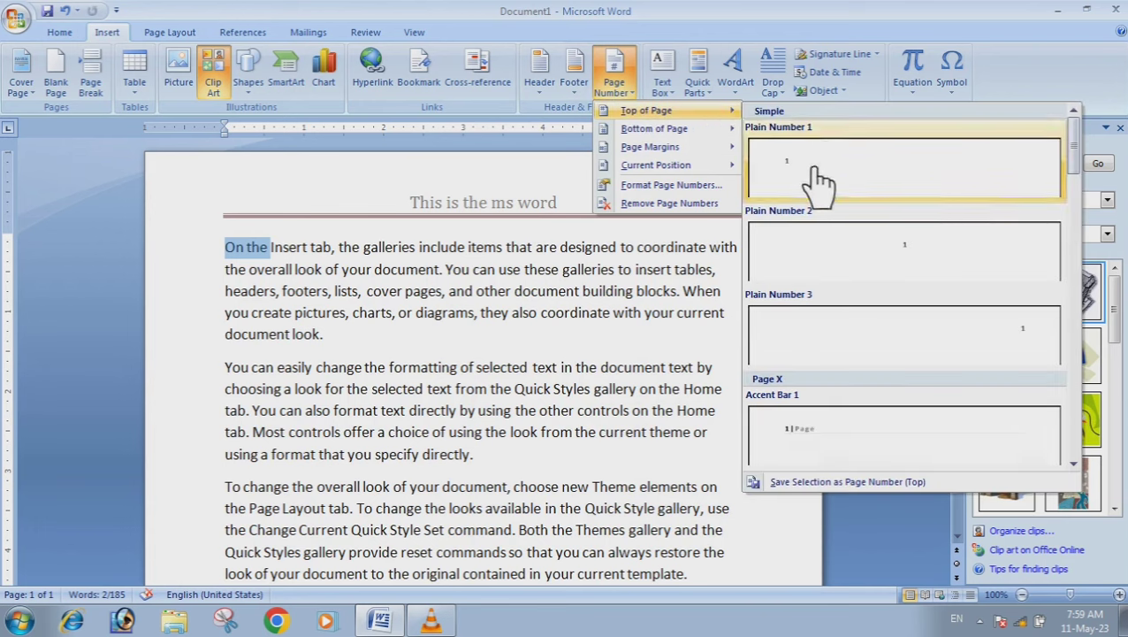
click(912, 267)
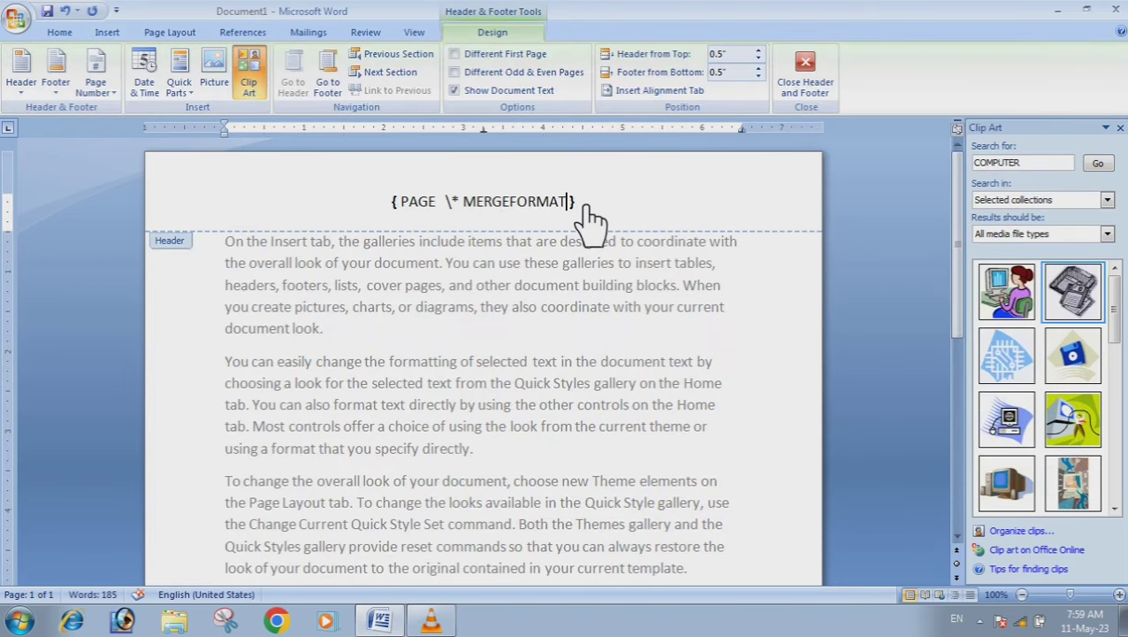
key(BackSpace)
key(BackSpace)
key(BackSpace)
key(BackSpace)
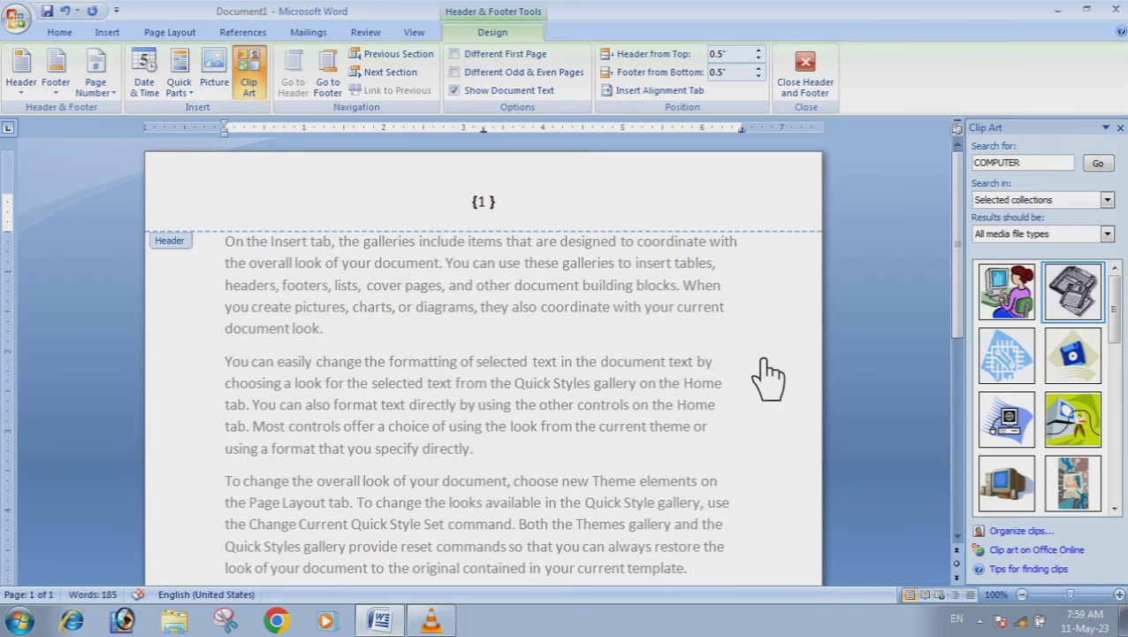
key(Return)
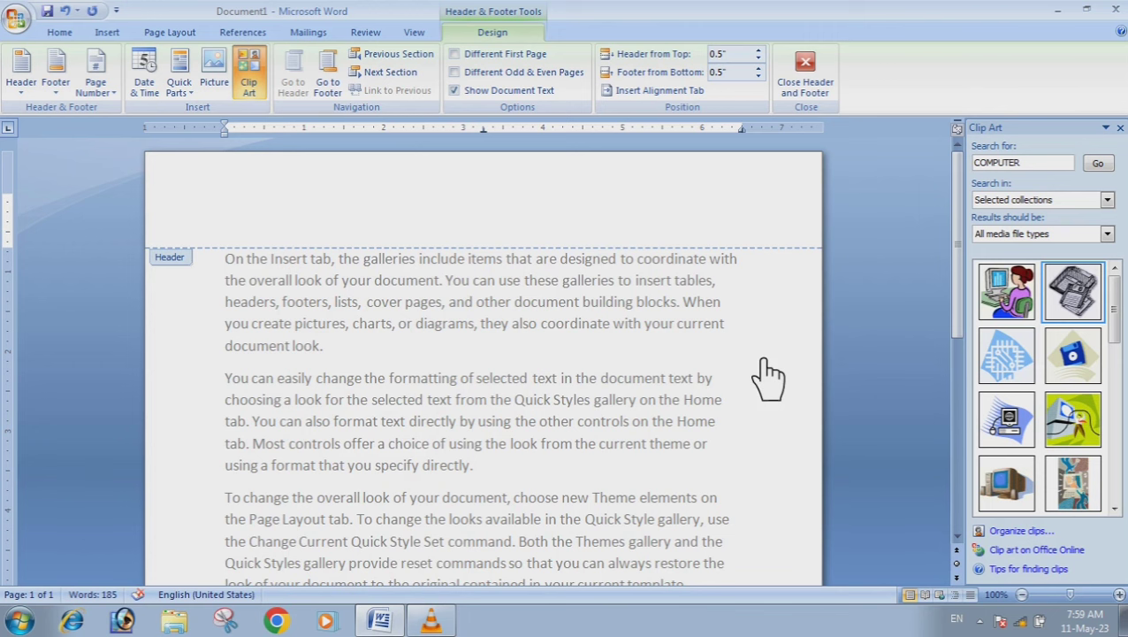
scroll(765, 379, down, 3)
click(818, 84)
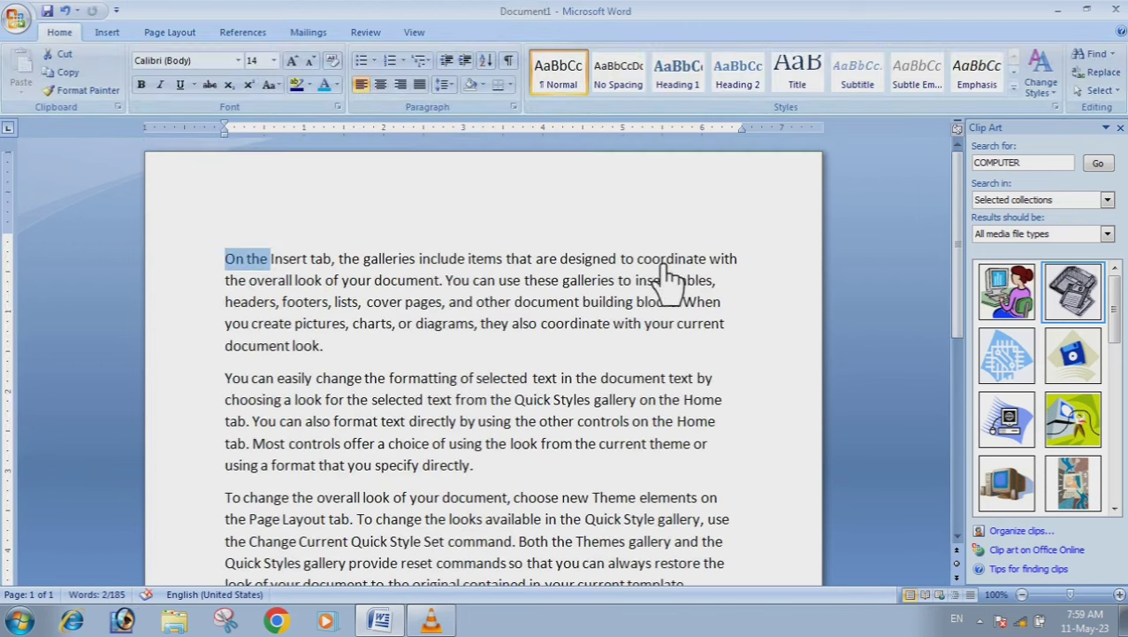
- Reopen the Page Number options and dismiss them without choosing anything
click(107, 31)
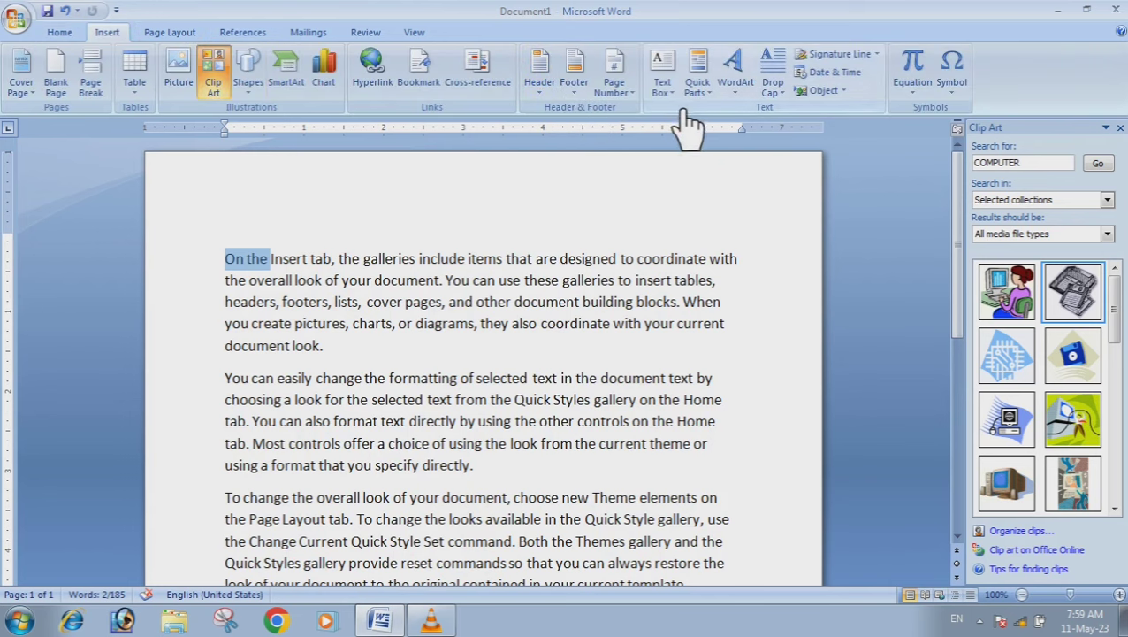
click(619, 89)
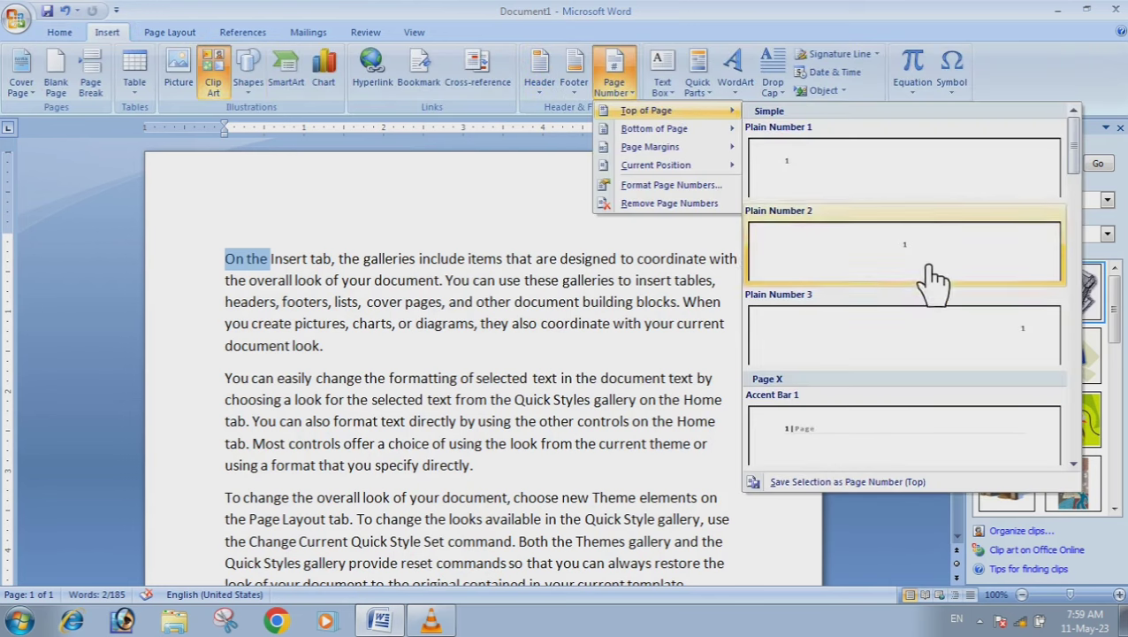
scroll(933, 278, down, 5)
scroll(927, 370, down, 4)
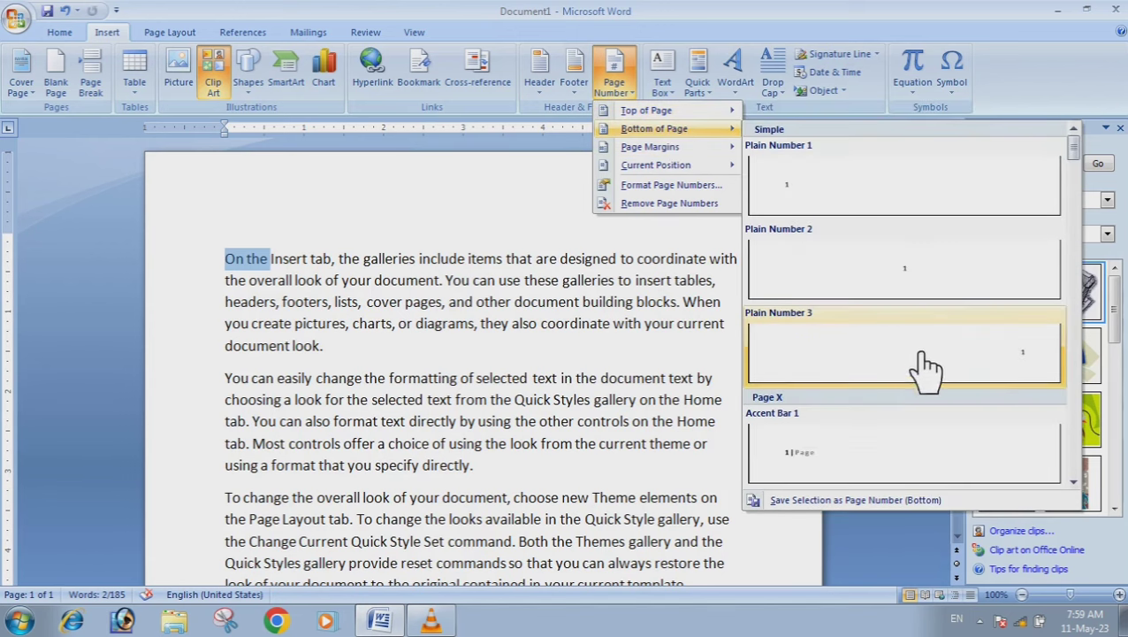
click(503, 228)
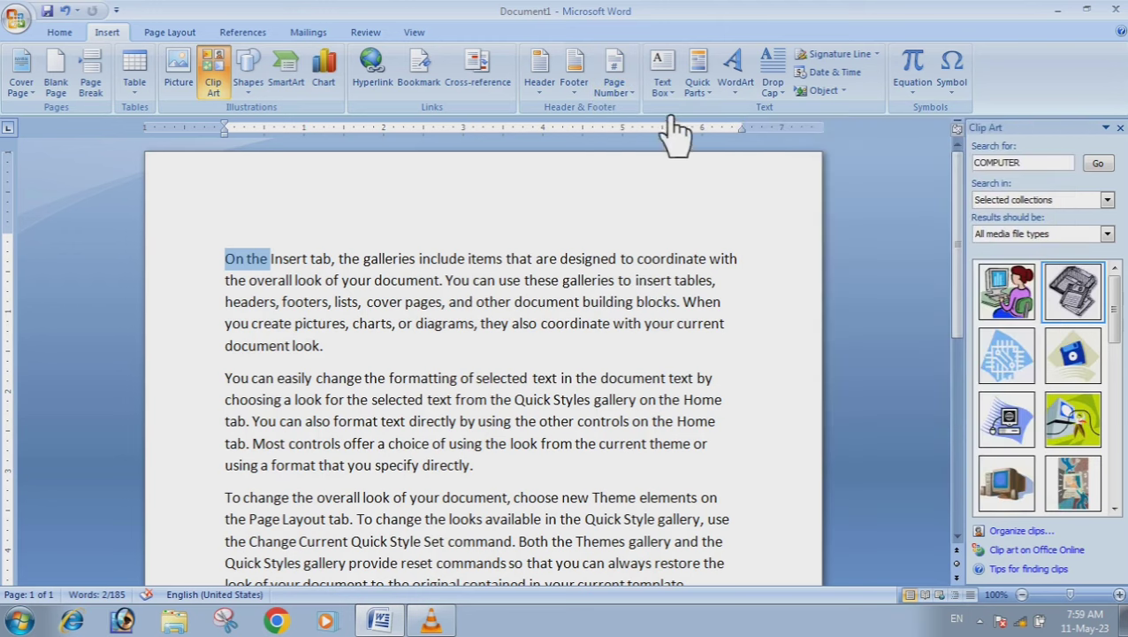
- Insert a quote text box, type filler text, then clear it and reselect the empty box
click(664, 76)
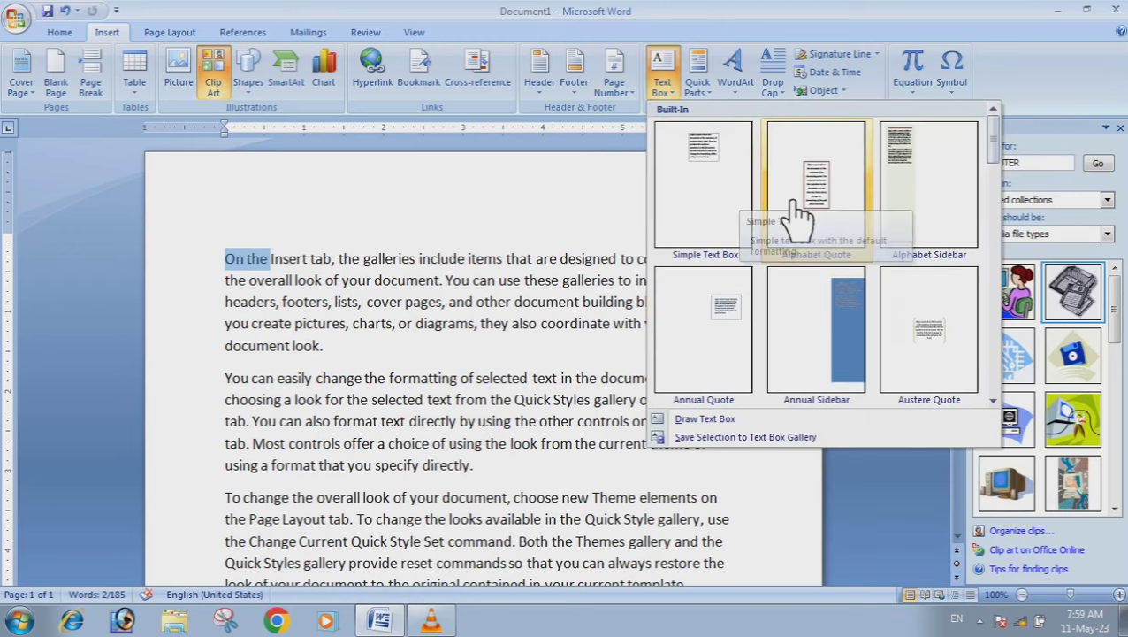
click(723, 202)
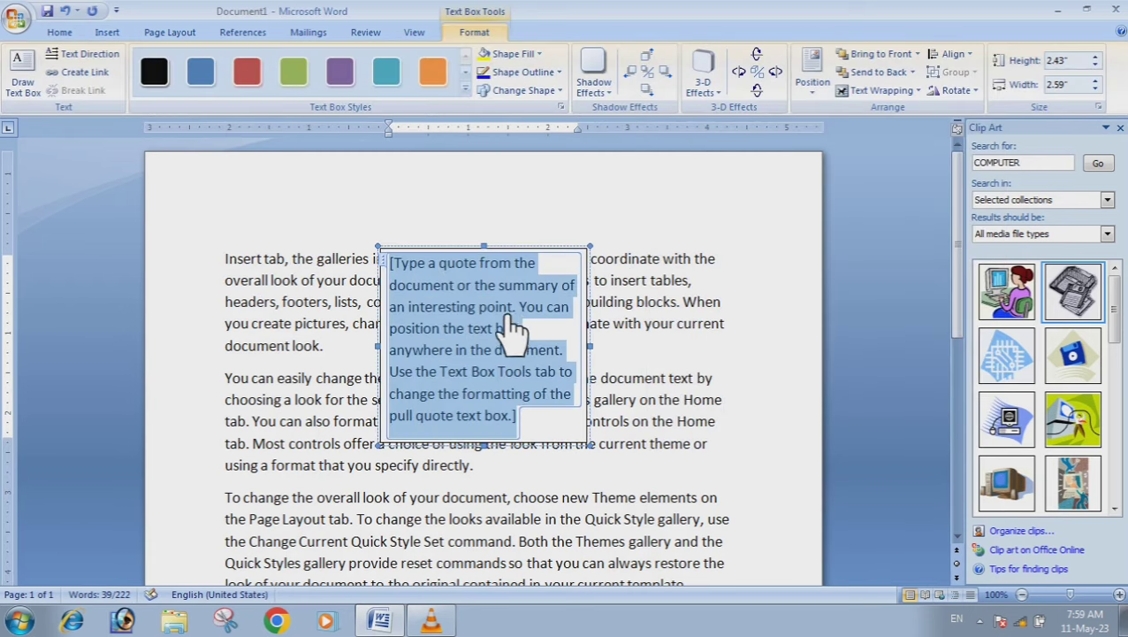
text(fgdgdfgfgdfg)
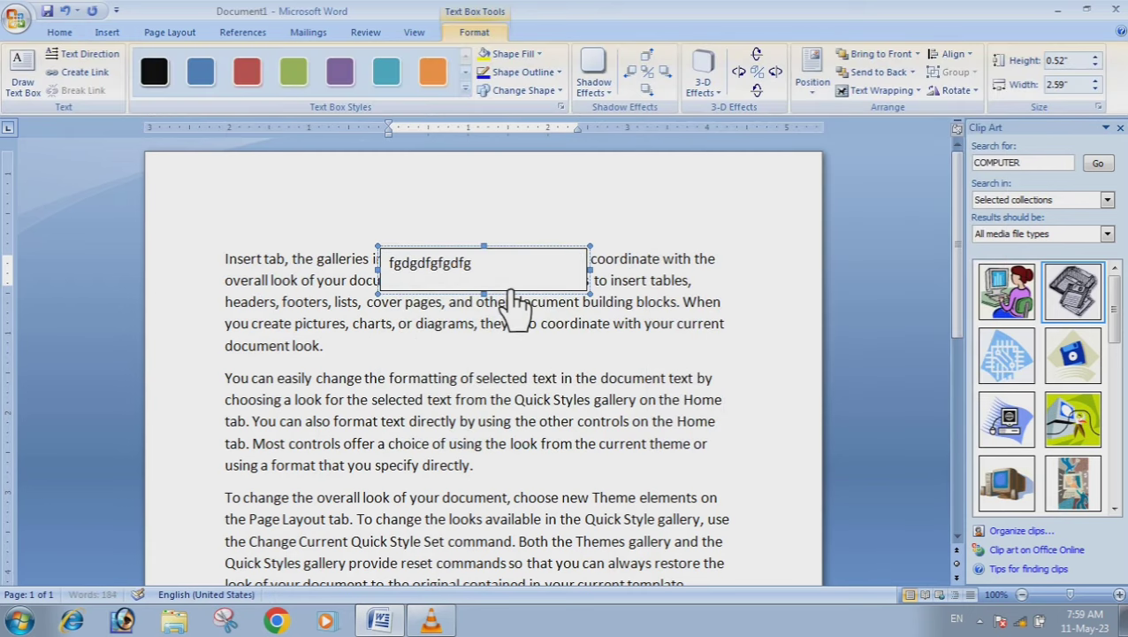
text(dfgdfgdfgdfgdfgdfgdfgdfg)
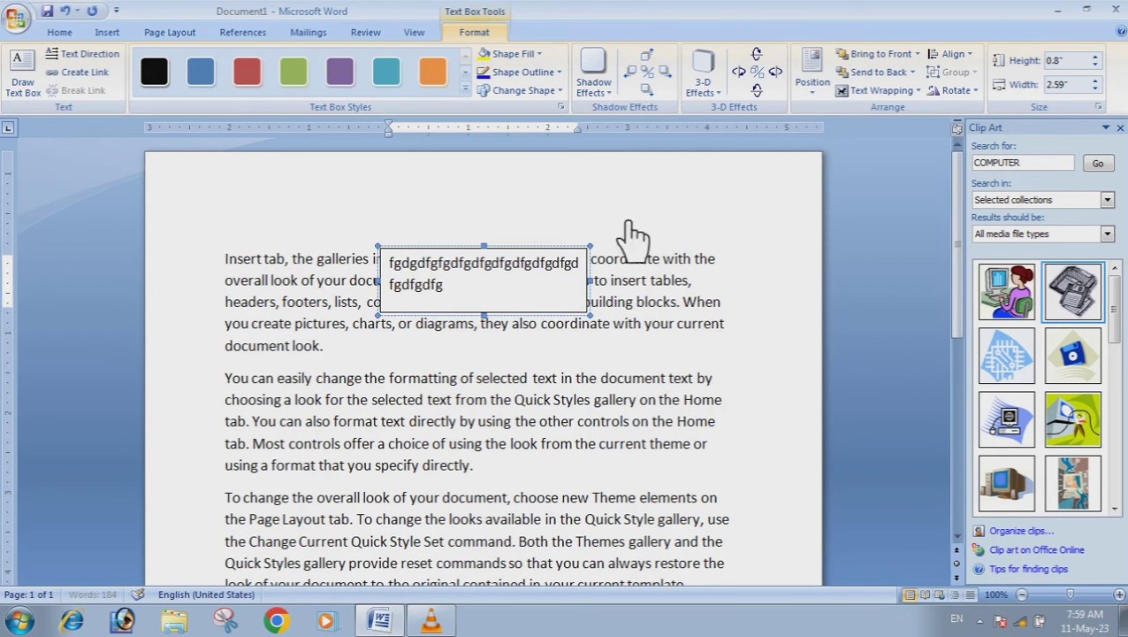
text(dfgdfgdfgdfgdf)
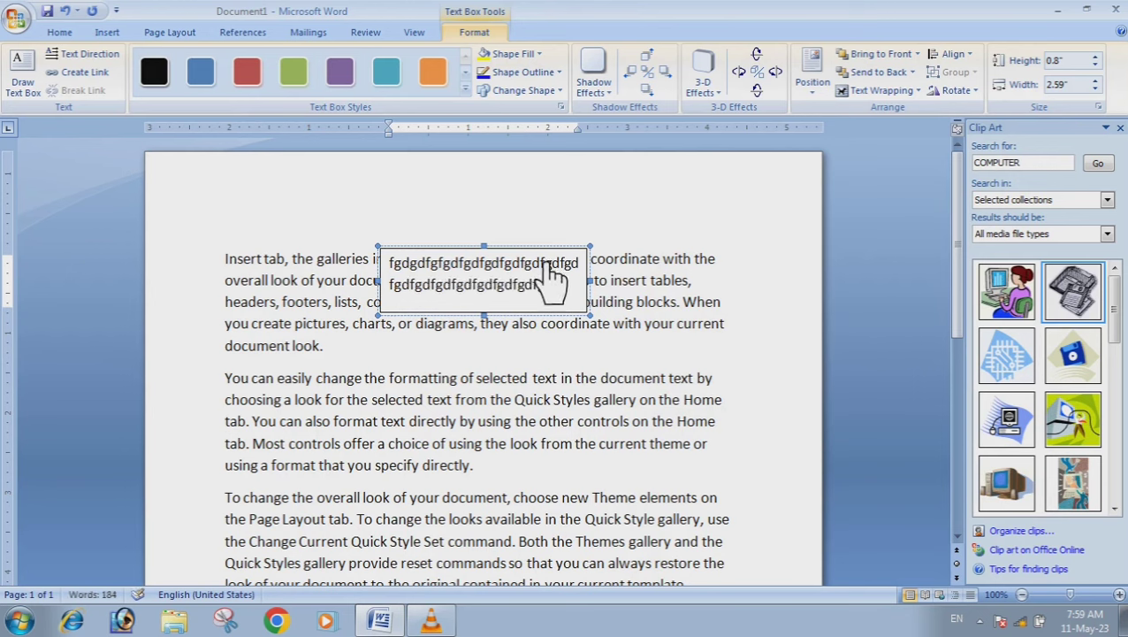
key(ctrl+a)
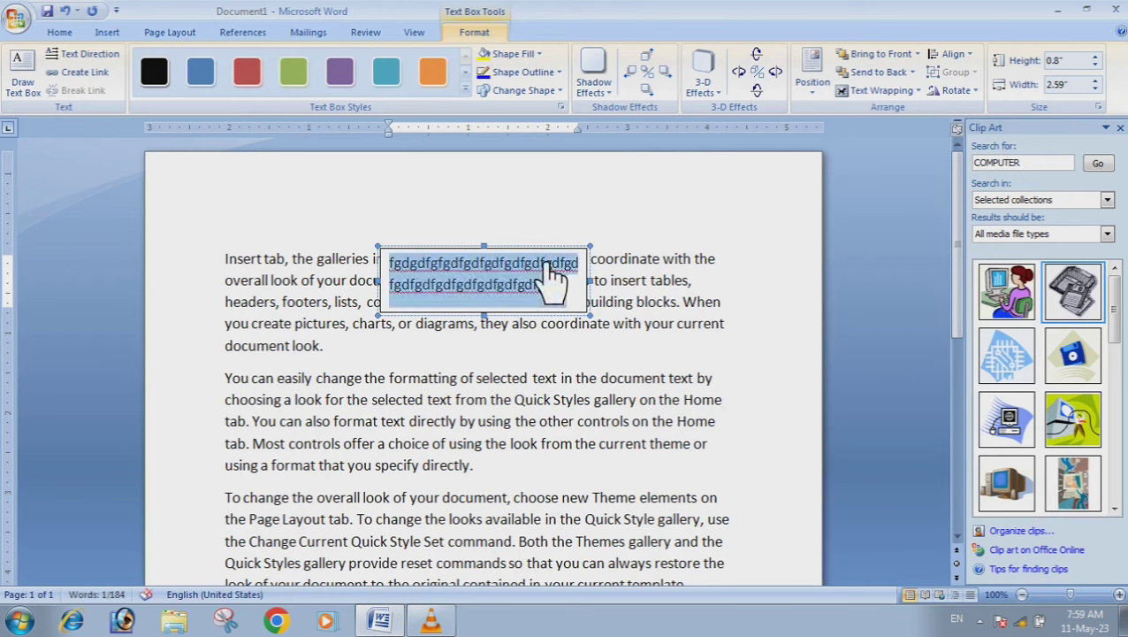
key(Delete)
key(Escape)
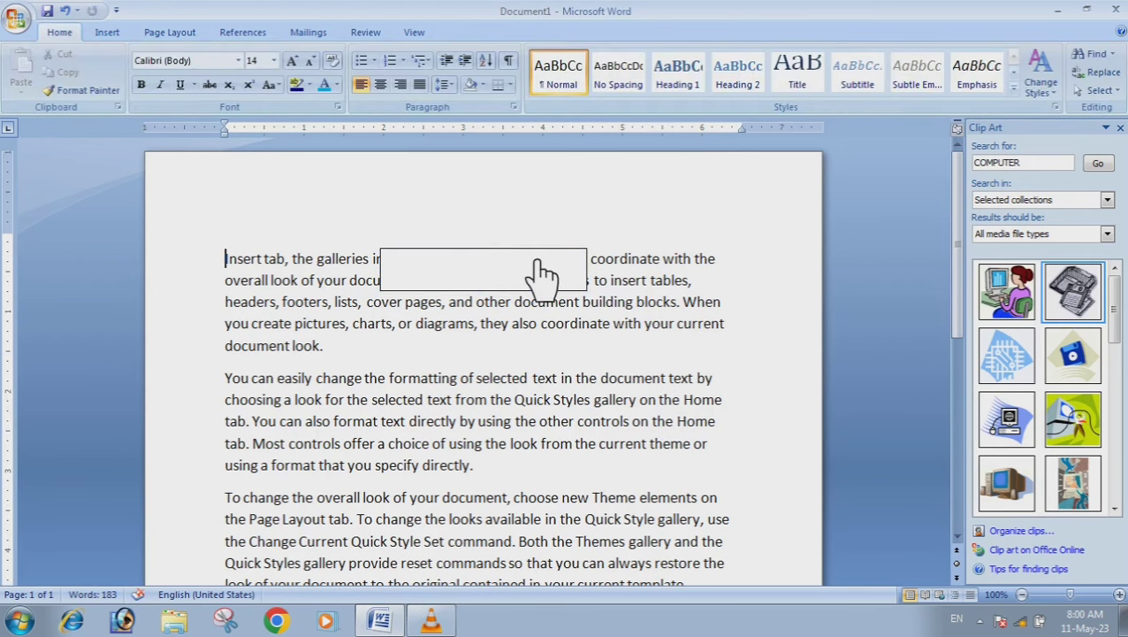
click(494, 281)
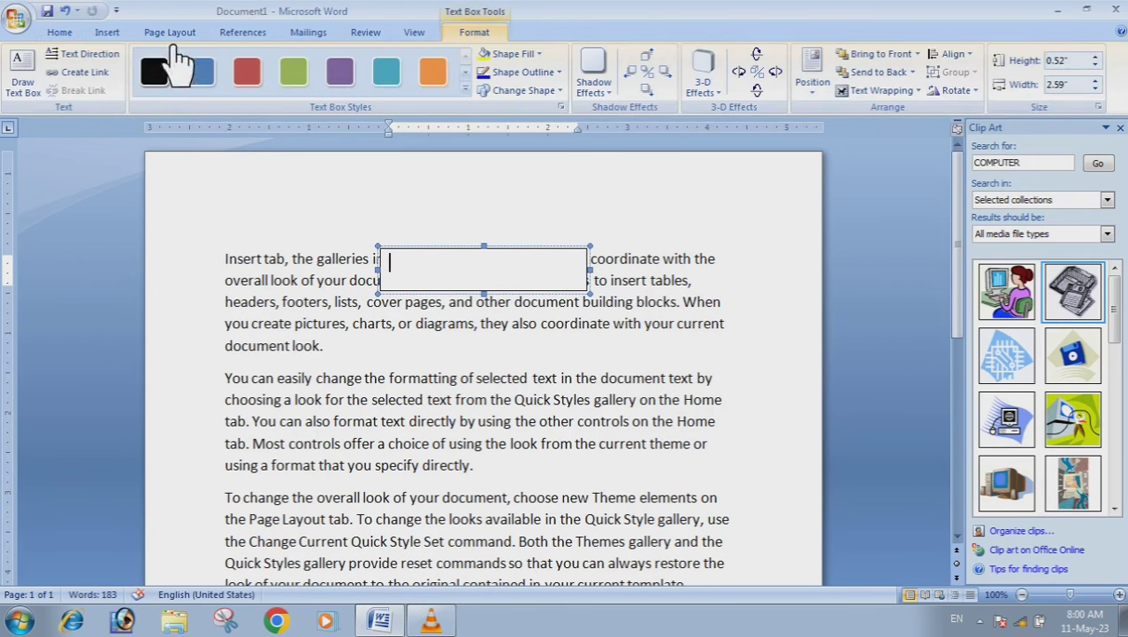
- Insert the Company Address document property in the second paragraph and remove the empty text box
click(107, 32)
click(432, 399)
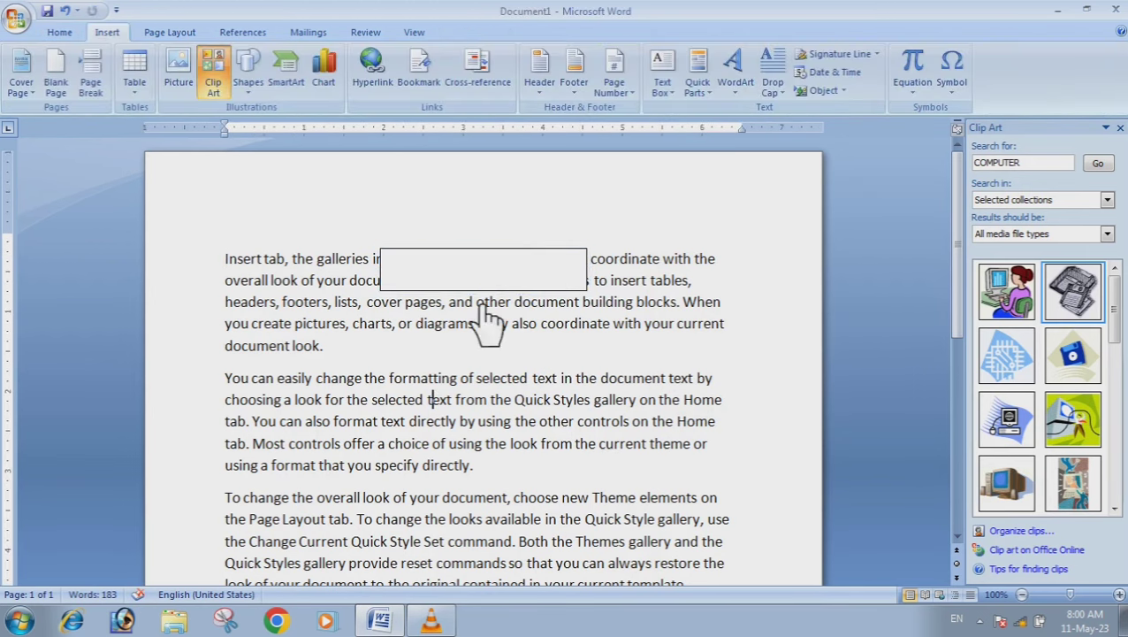
click(713, 94)
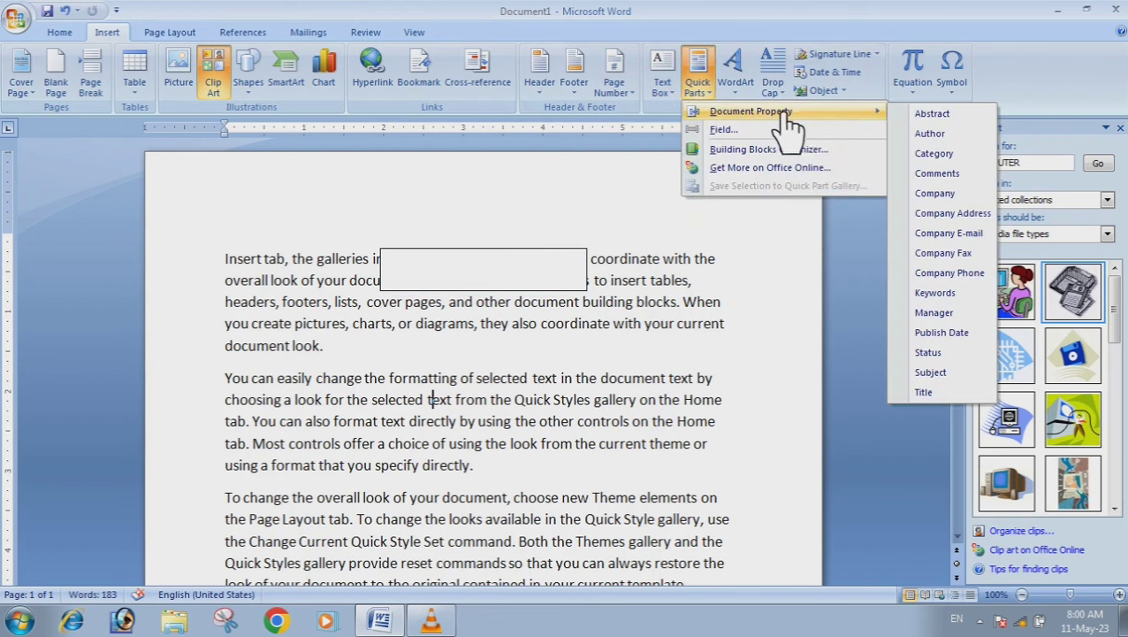
mouse_move(752, 111)
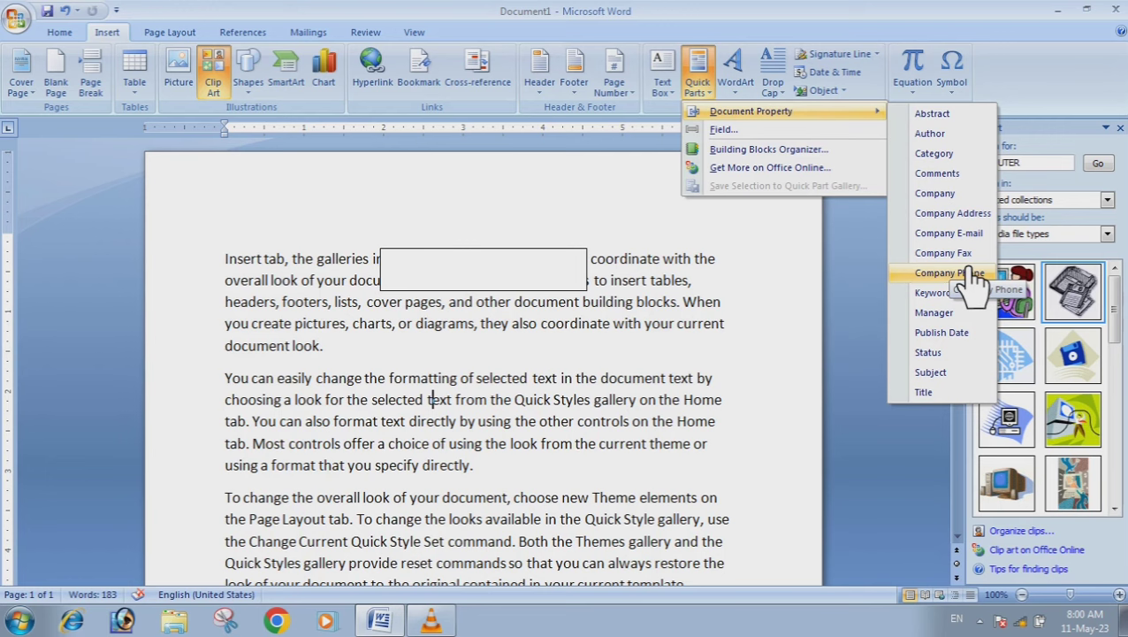
click(971, 214)
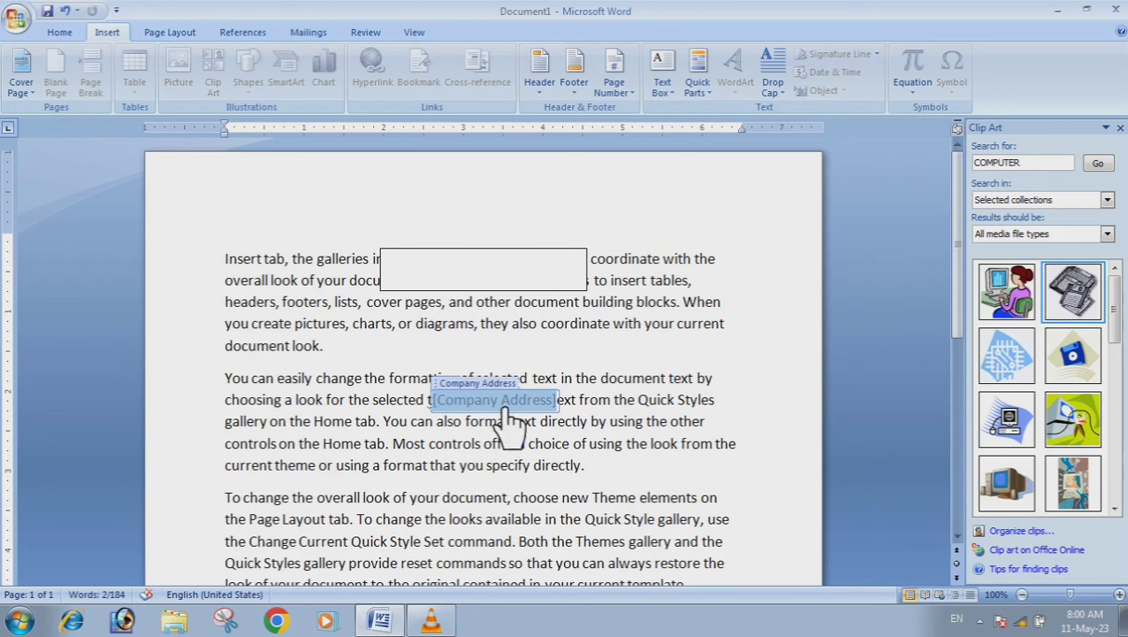
click(542, 467)
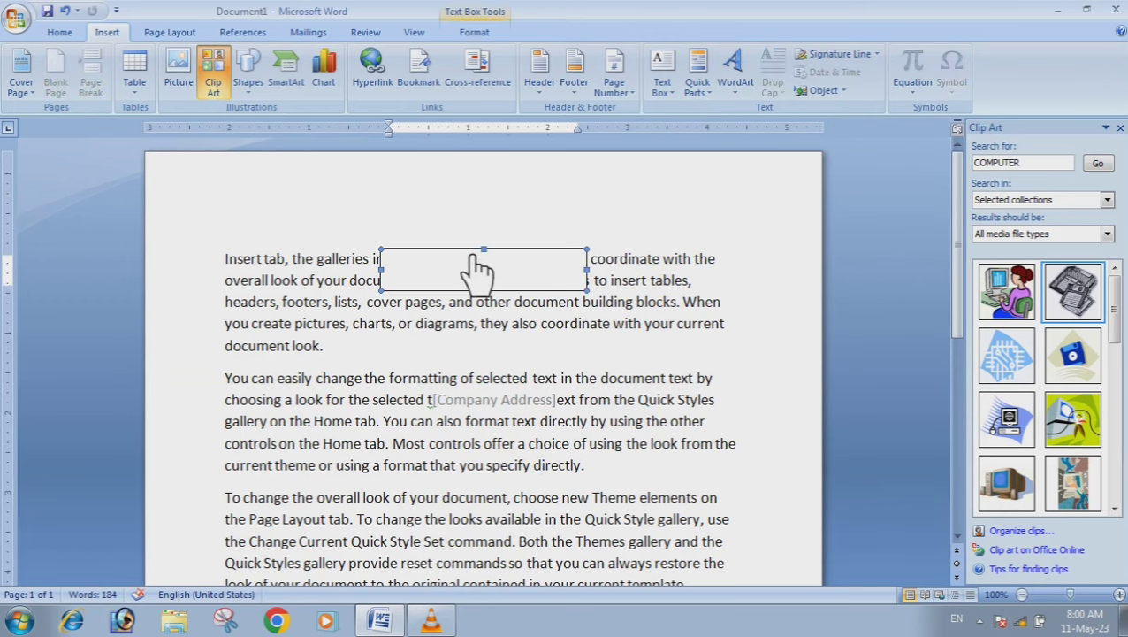
key(ctrl+z)
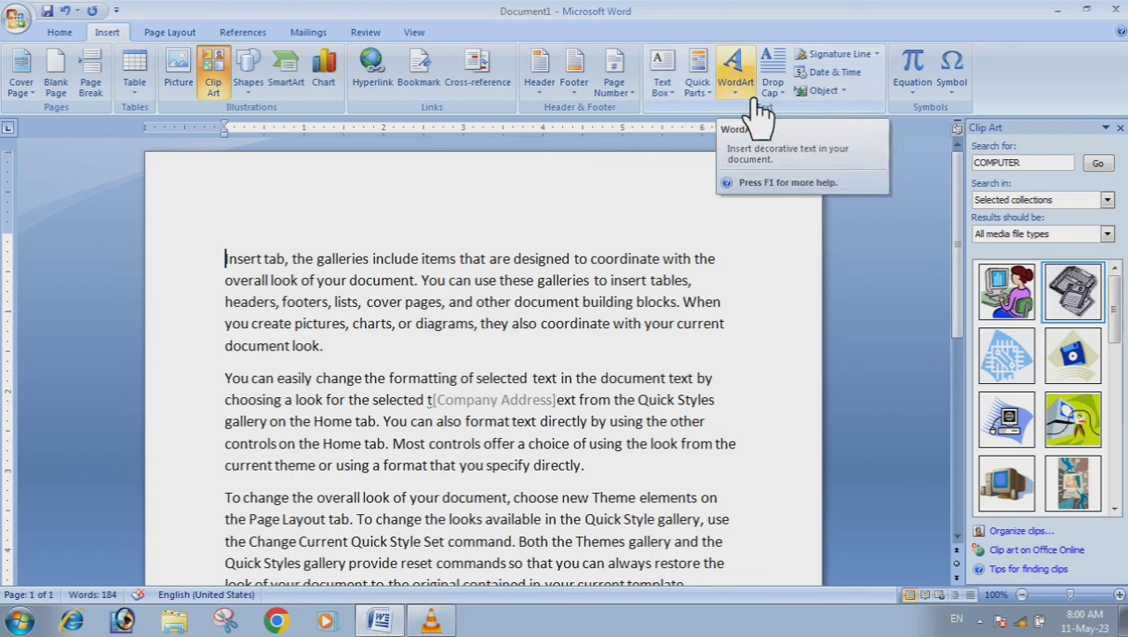
click(736, 80)
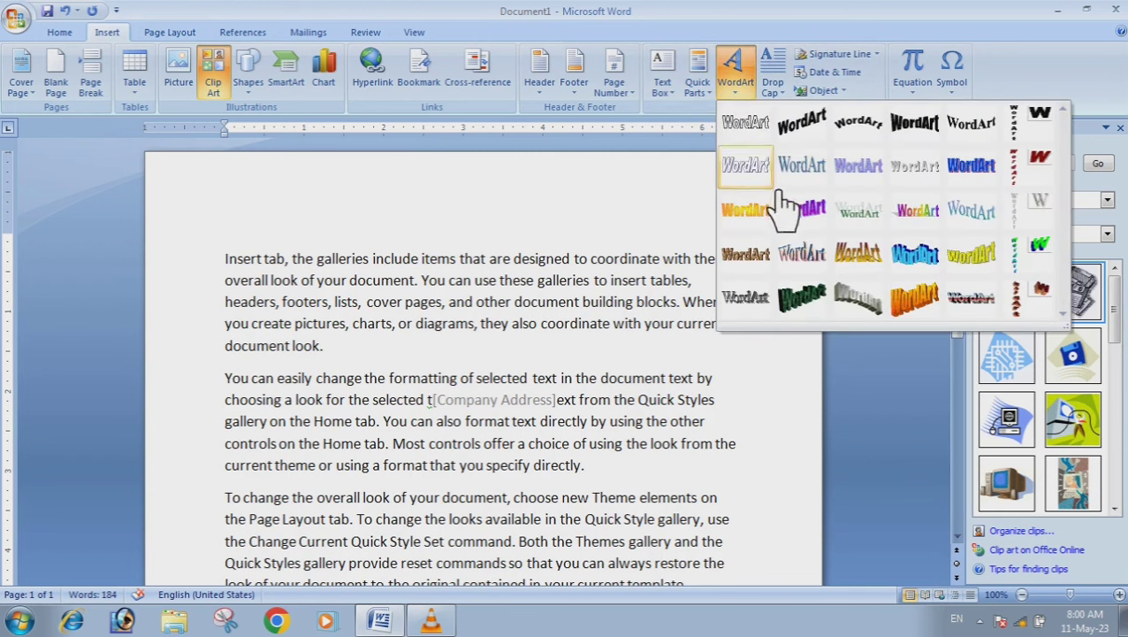
click(765, 227)
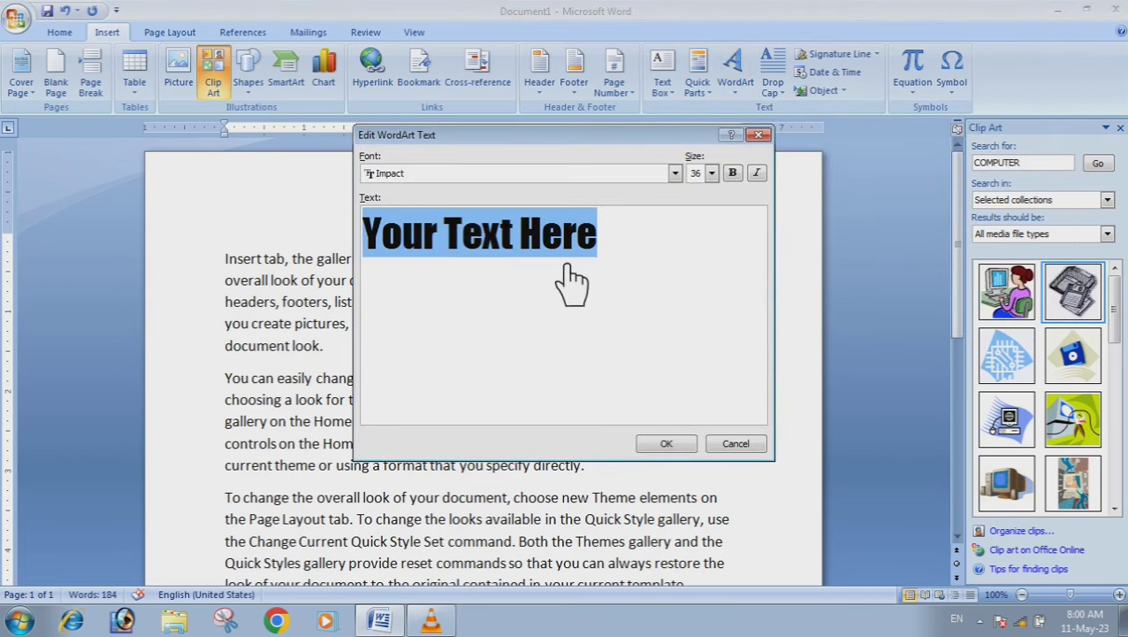
text(yes)
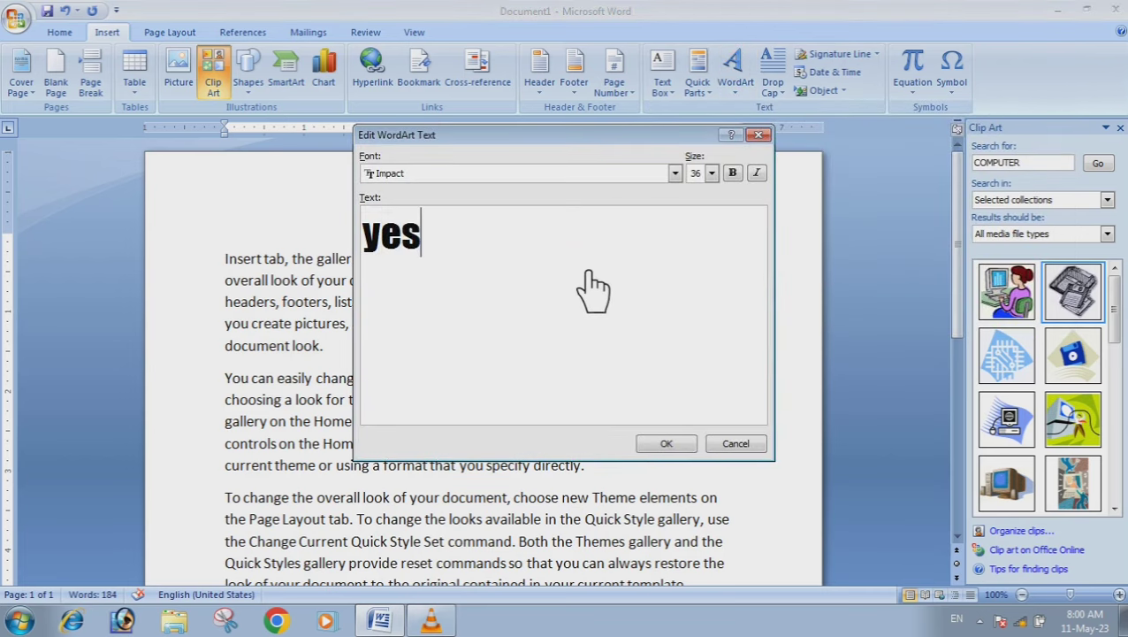
text(orno)
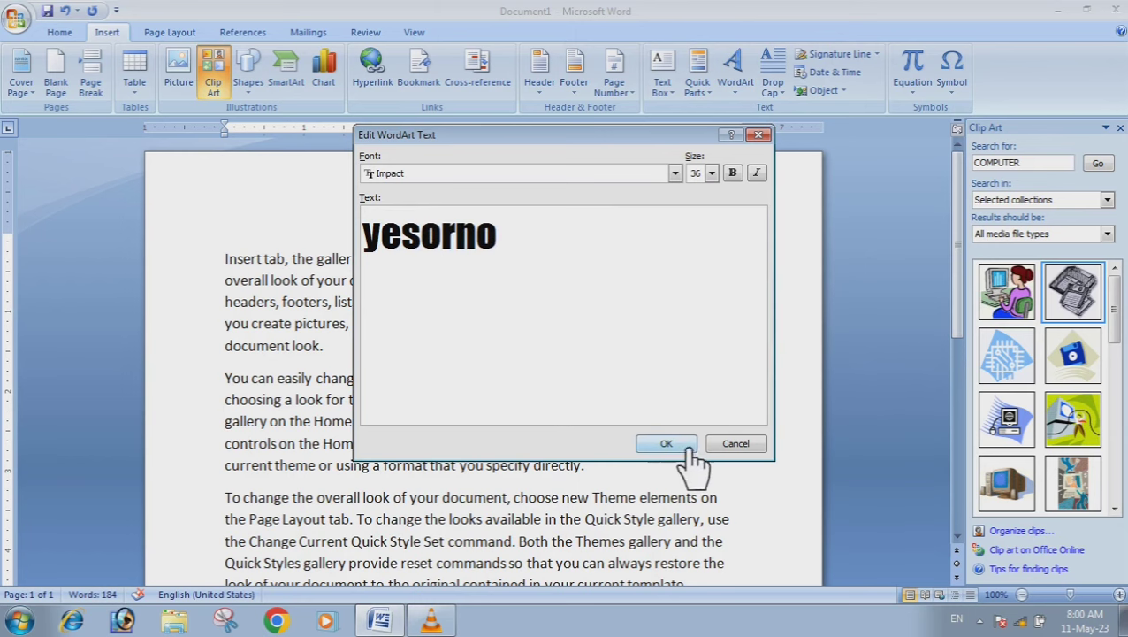
click(666, 443)
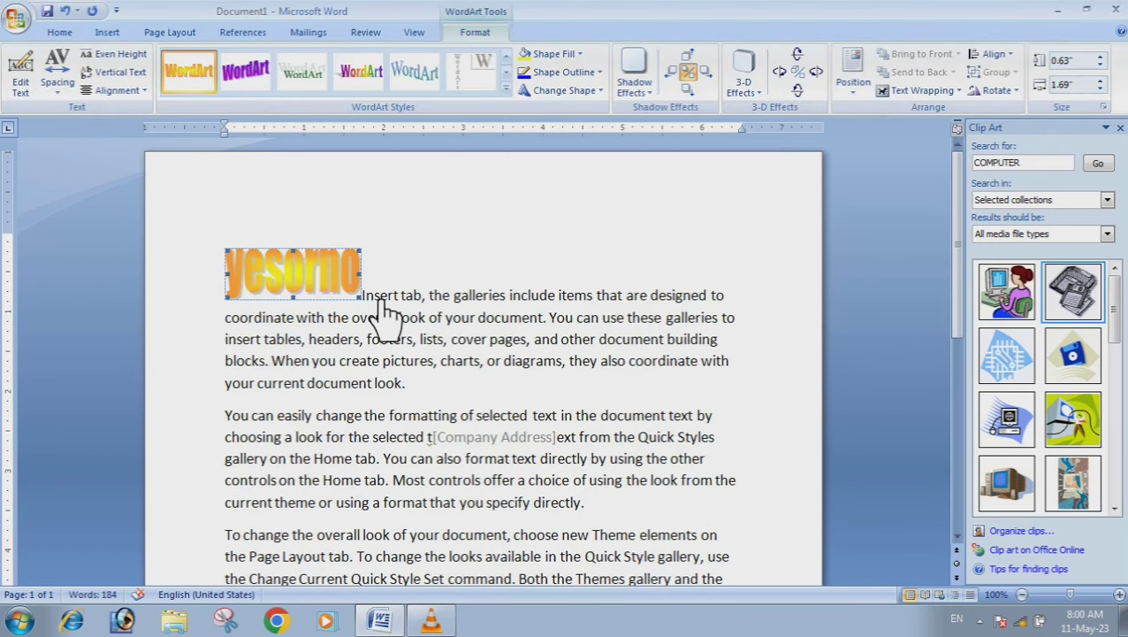
drag(361, 297, 662, 376)
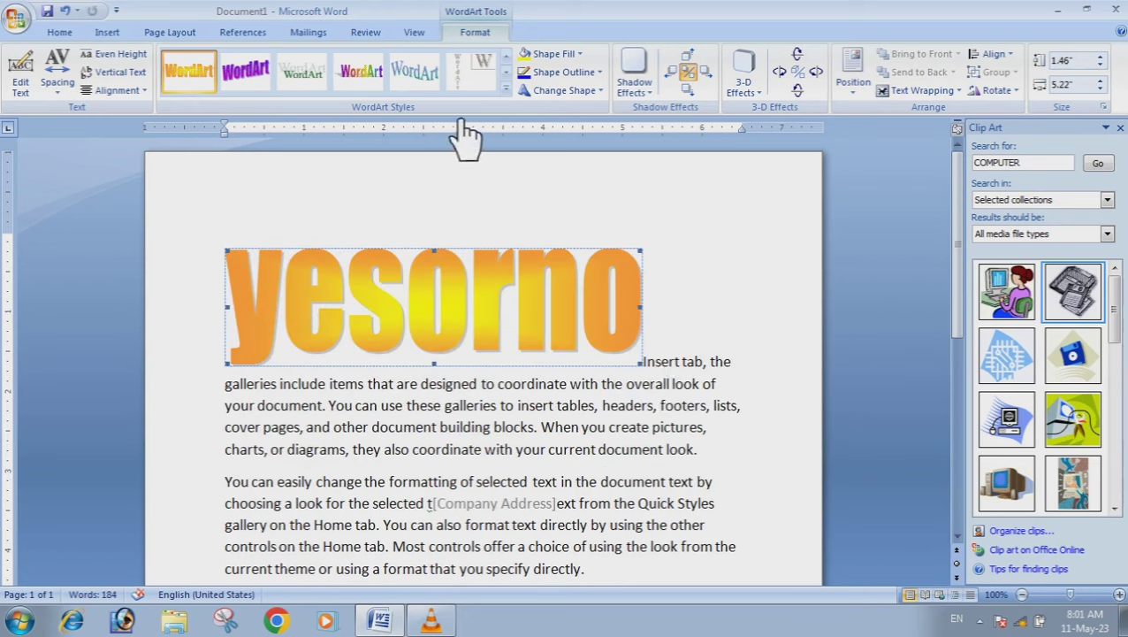
click(506, 88)
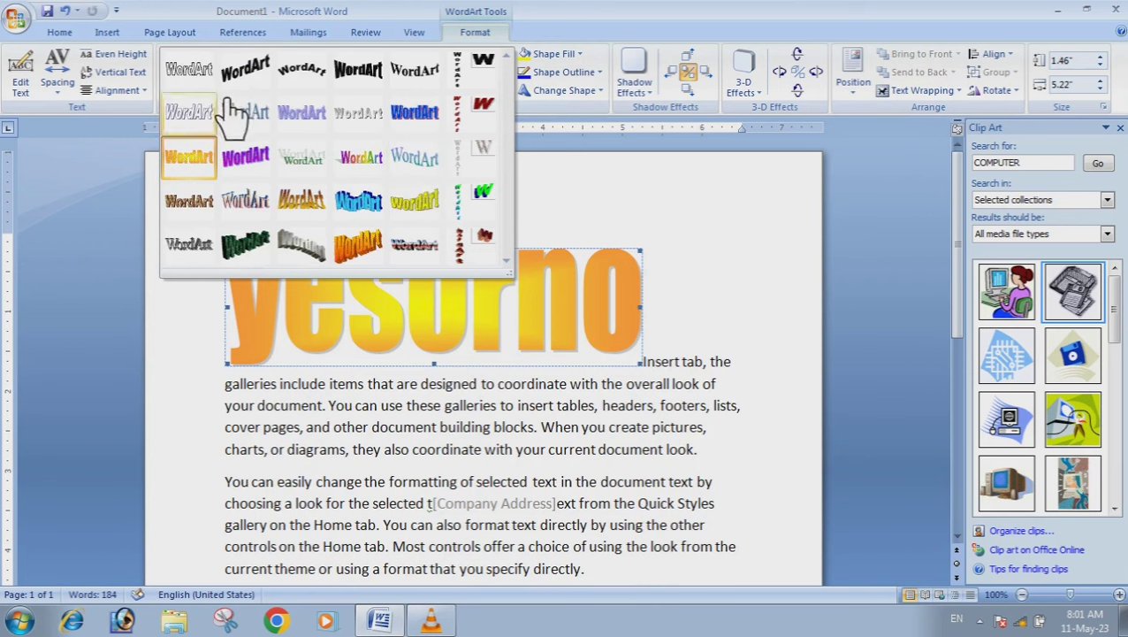
click(188, 71)
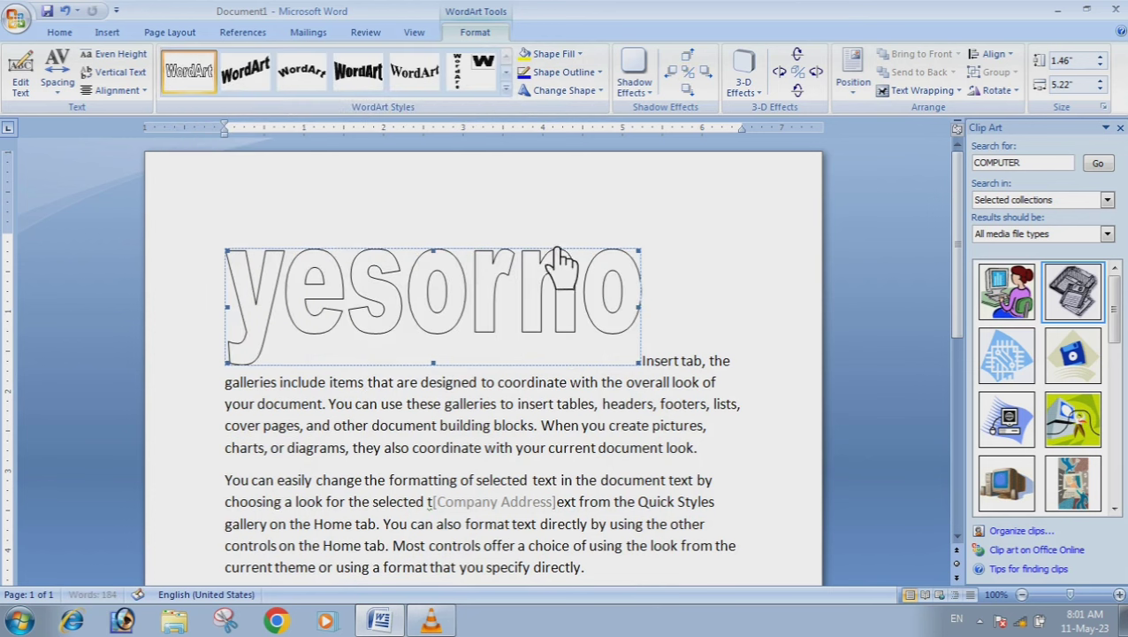
click(506, 88)
click(385, 215)
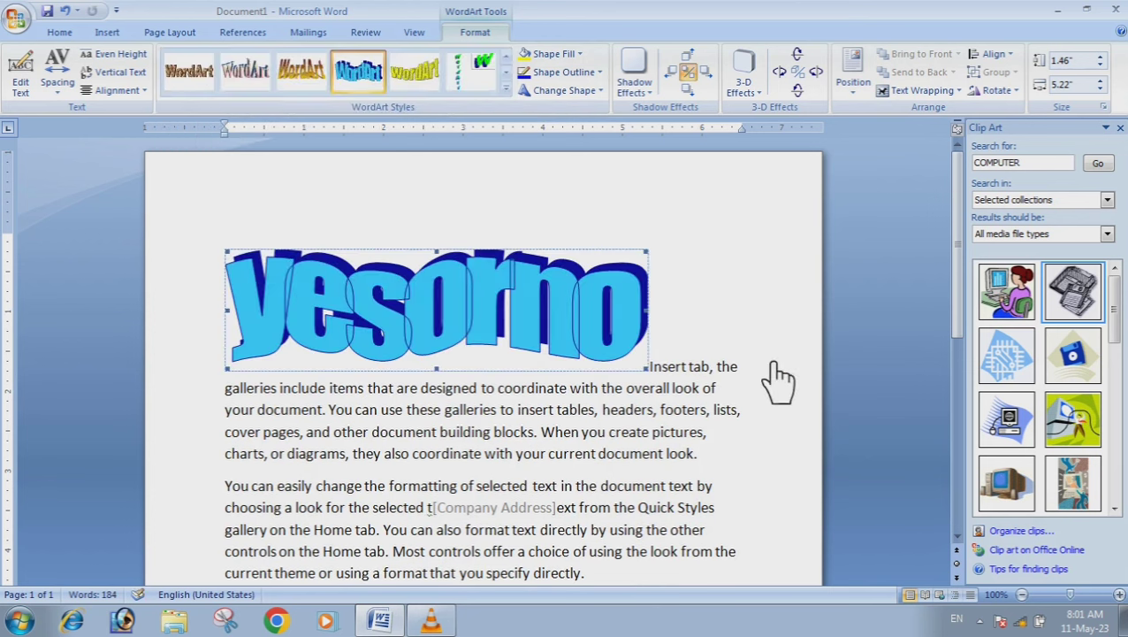
key(Delete)
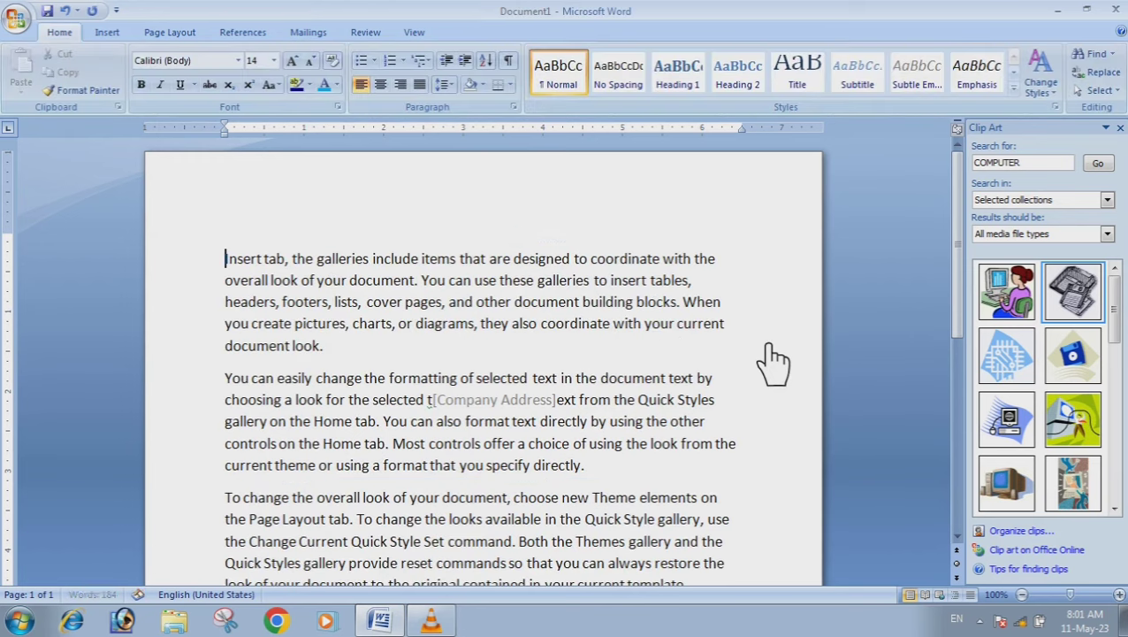
click(113, 32)
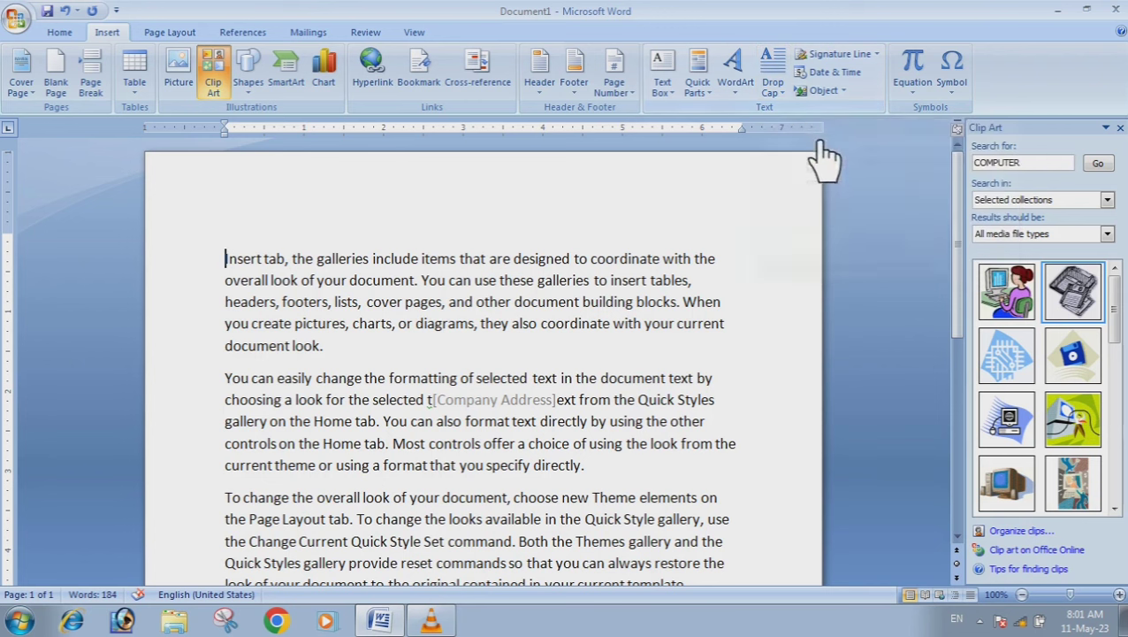
drag(226, 260, 645, 576)
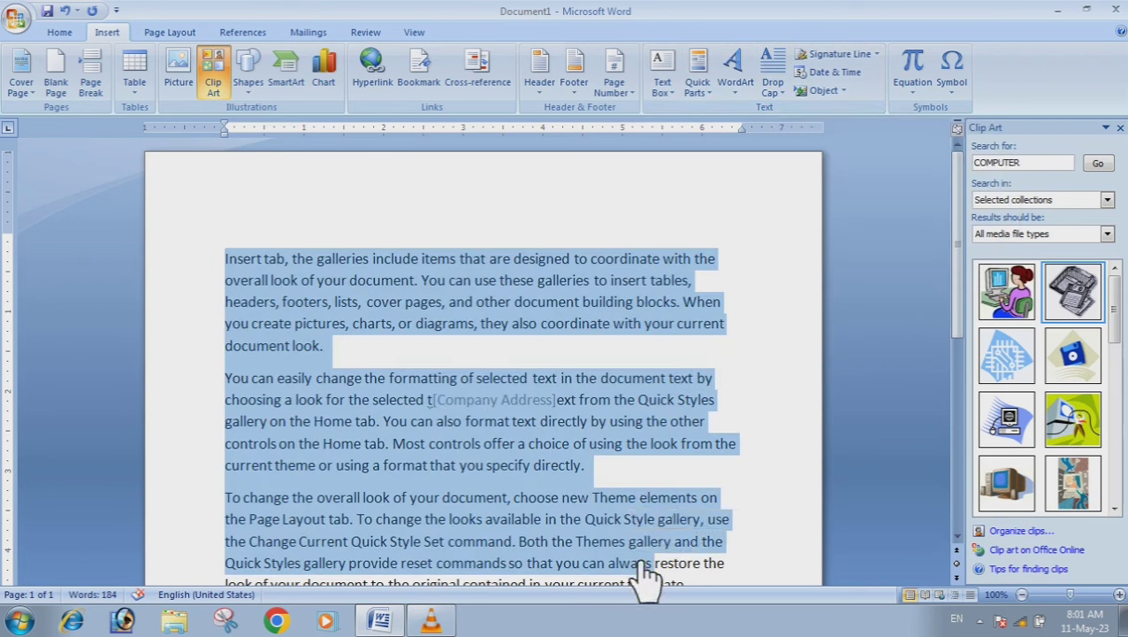
click(775, 81)
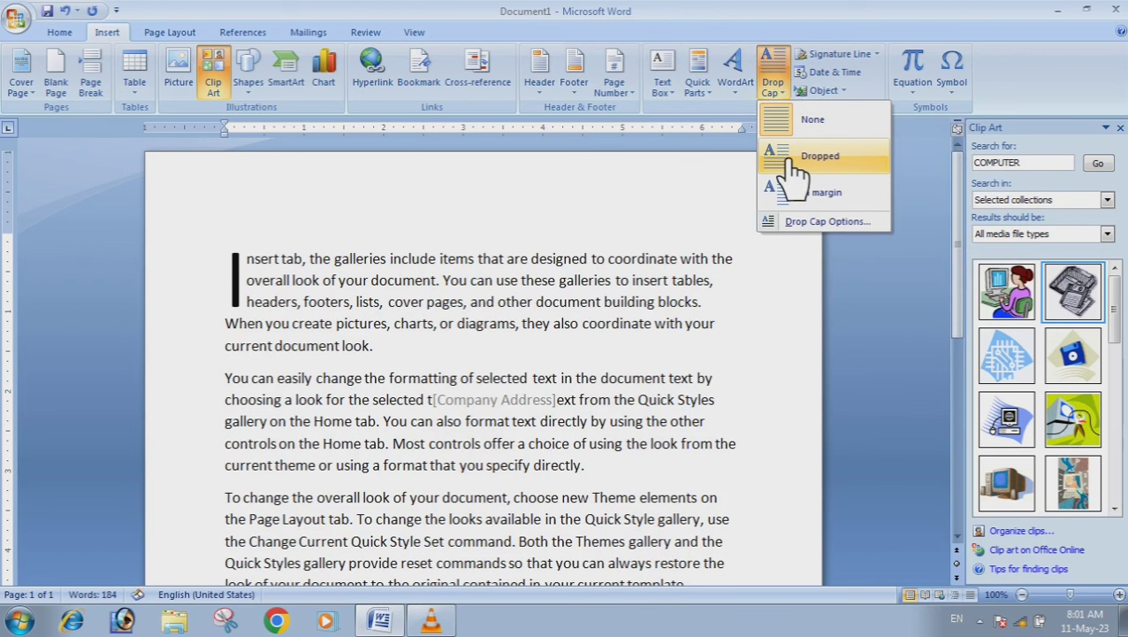
click(289, 378)
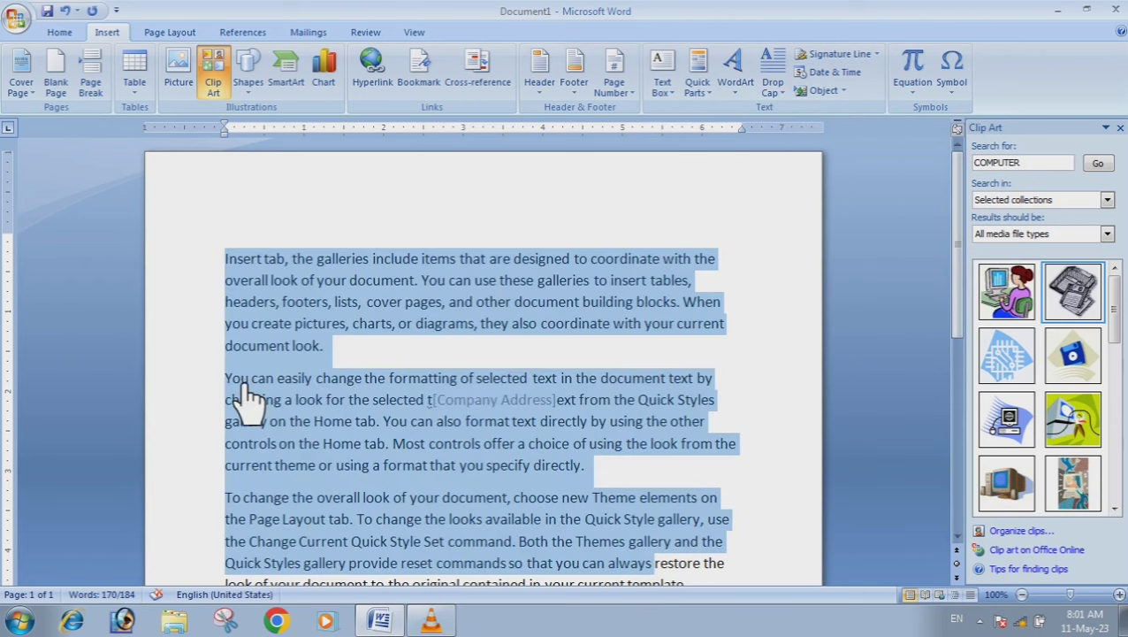
click(252, 389)
triple_click(252, 396)
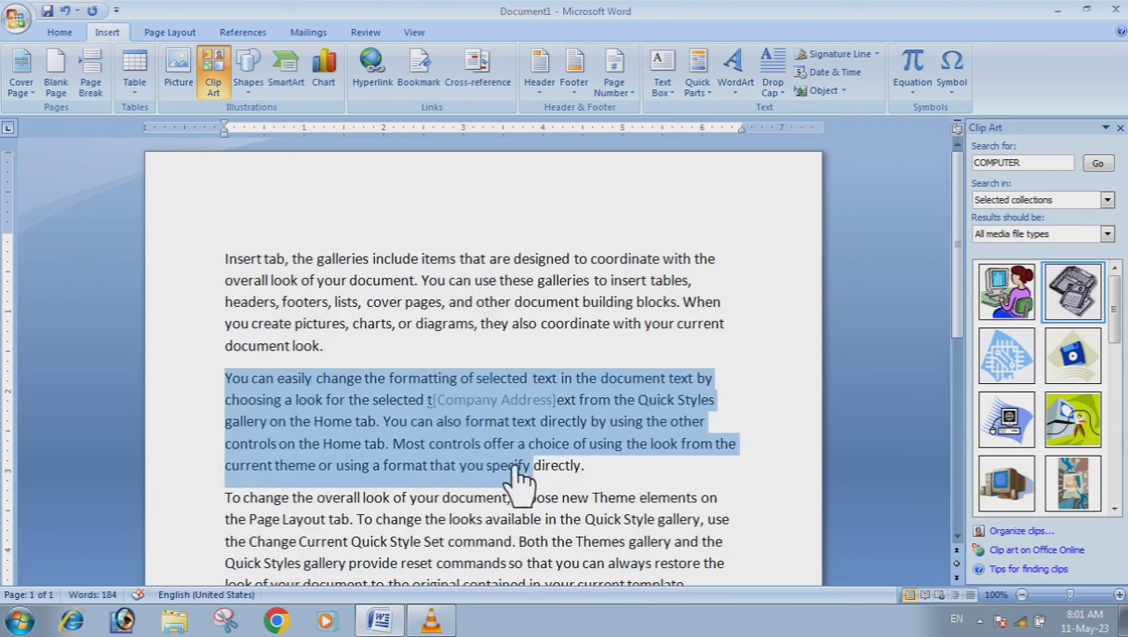
click(798, 74)
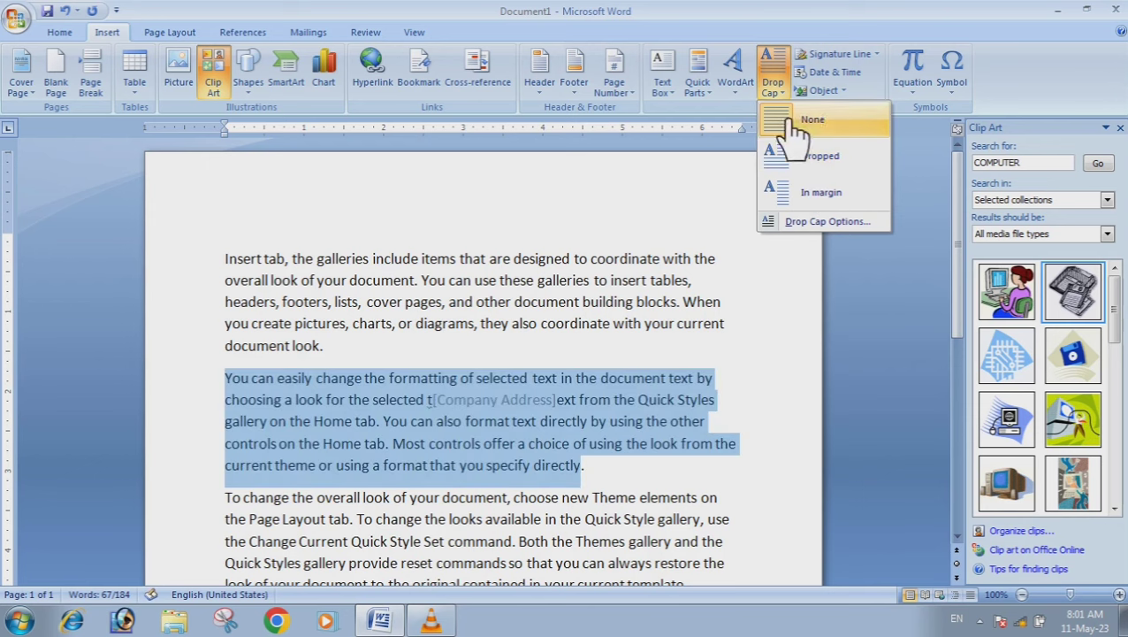
click(699, 202)
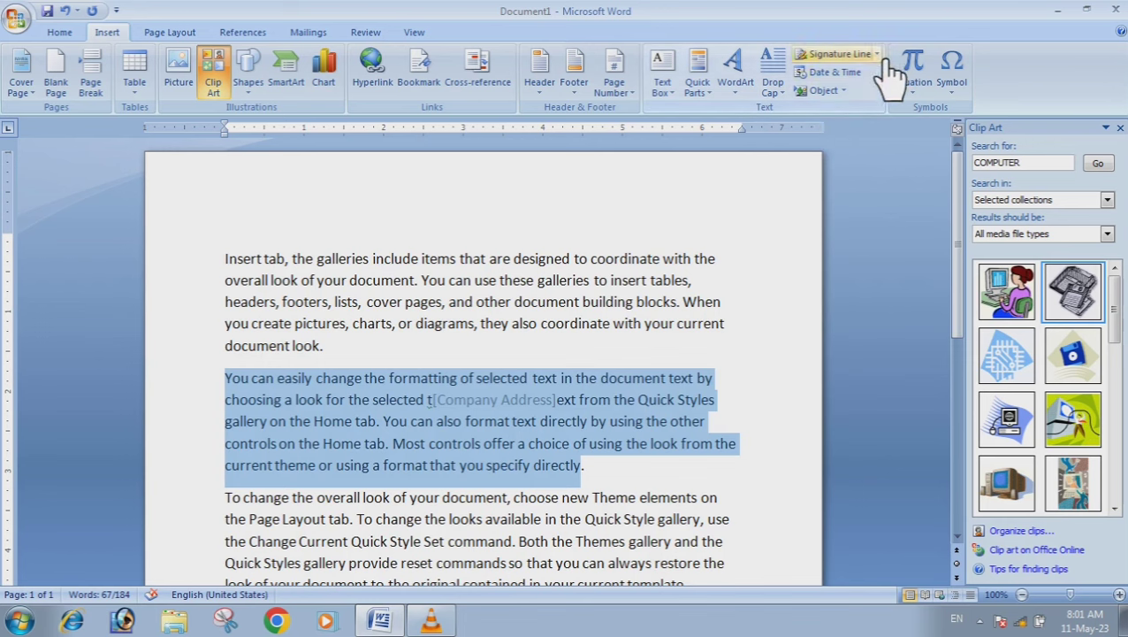
click(840, 55)
click(911, 275)
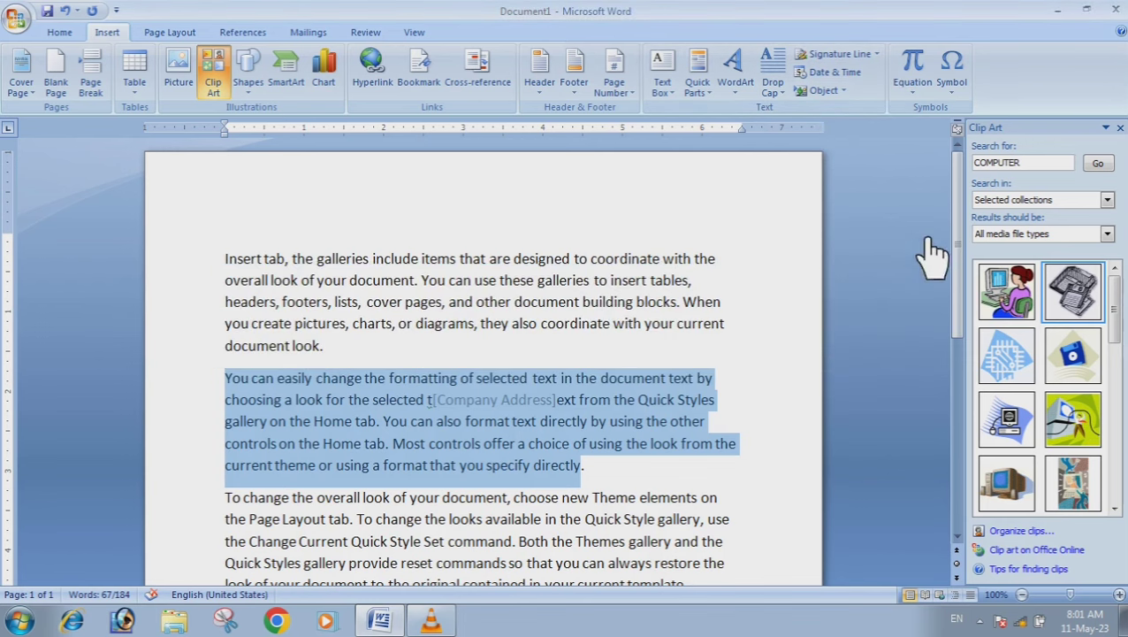
click(877, 54)
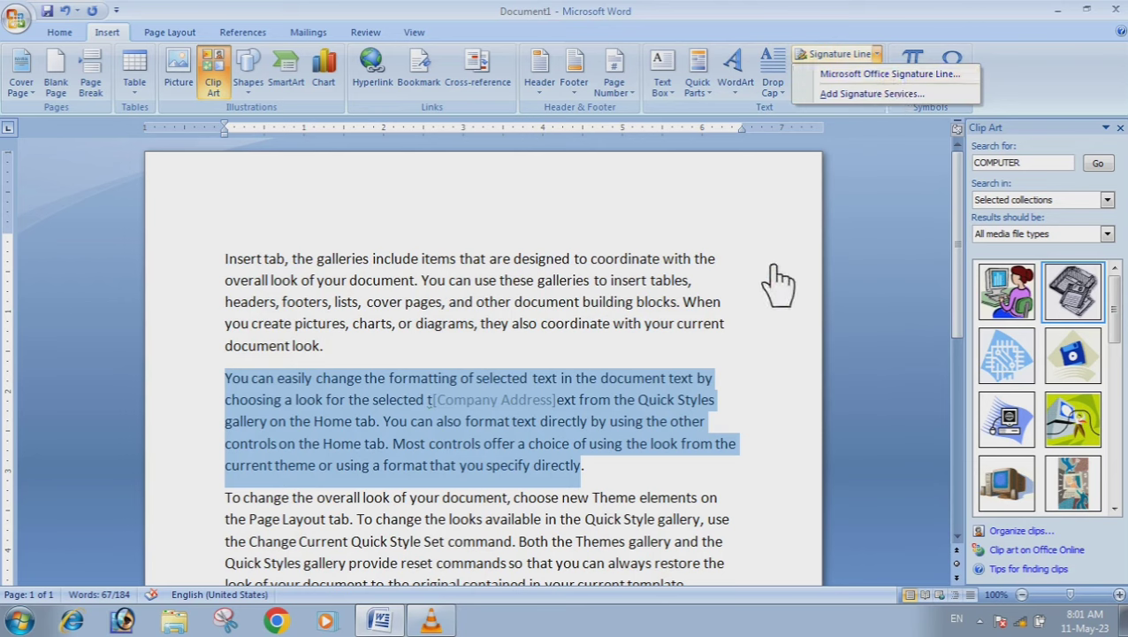
click(871, 363)
scroll(760, 314, down, 3)
scroll(761, 372, down, 3)
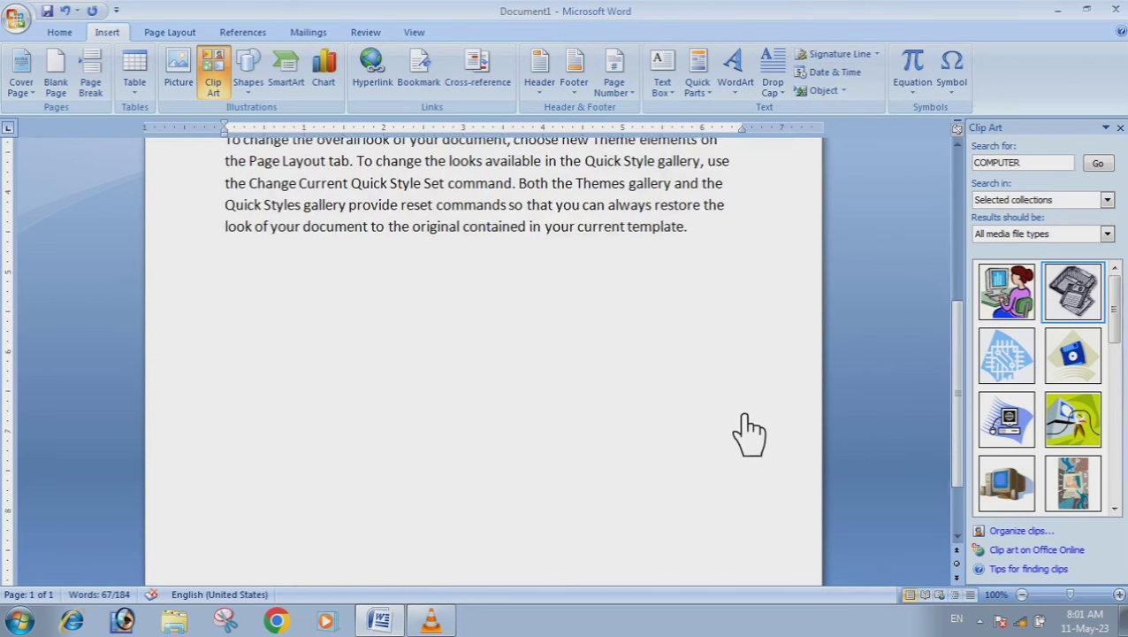
scroll(743, 477, down, 5)
scroll(741, 431, up, 5)
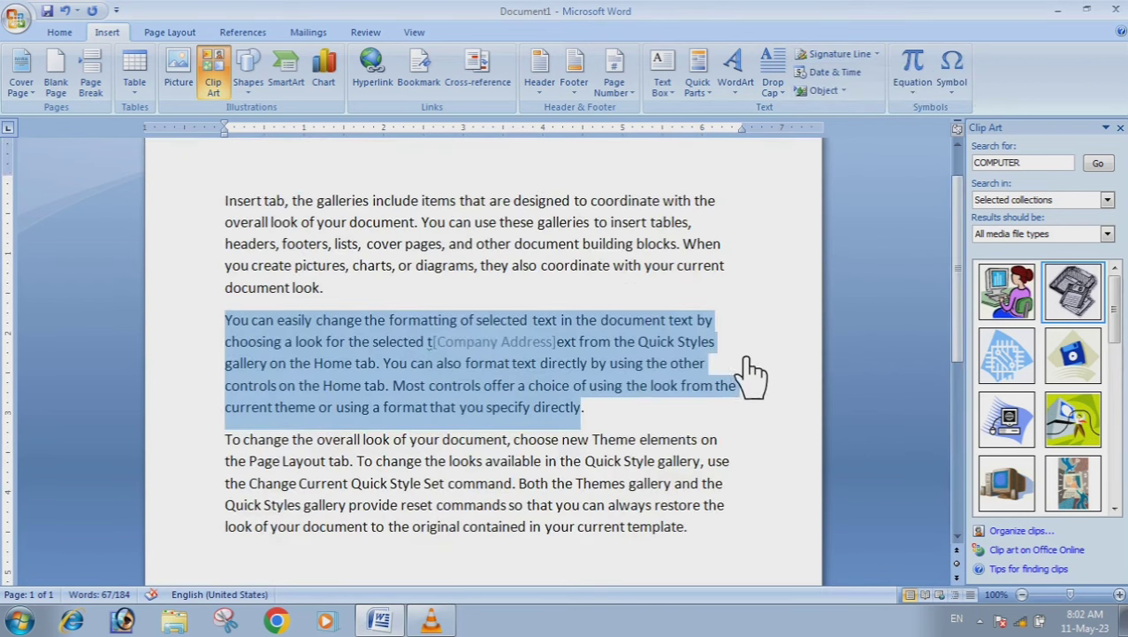
scroll(796, 292, up, 1)
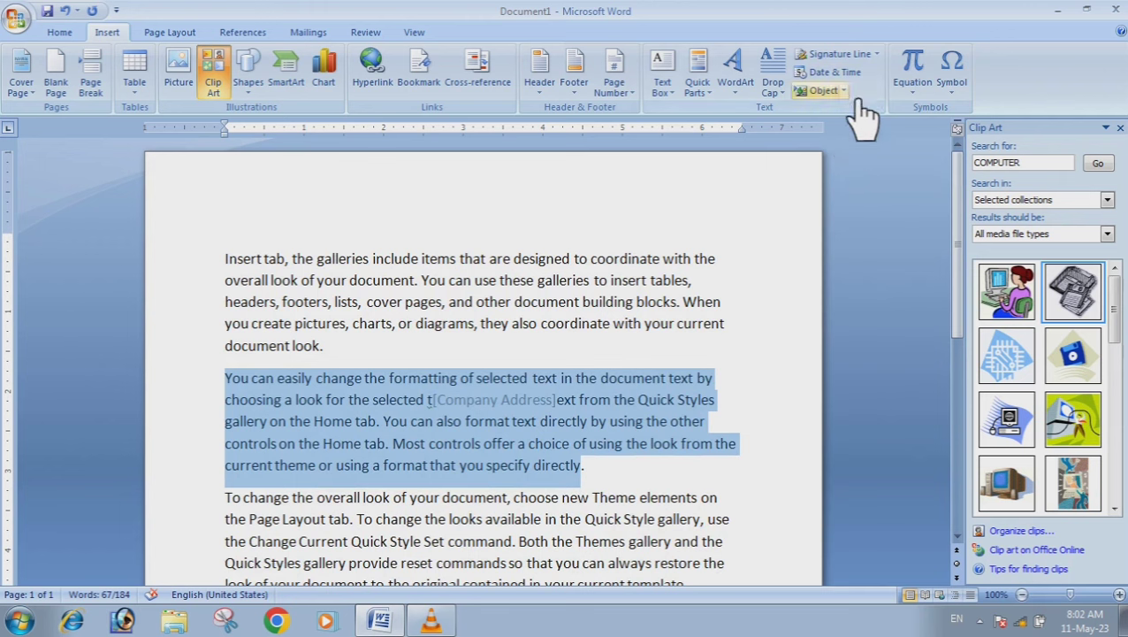
- On a new line, insert the date as May 11, 2023, then as 11-May-23 8:02 AM
click(491, 354)
key(Return)
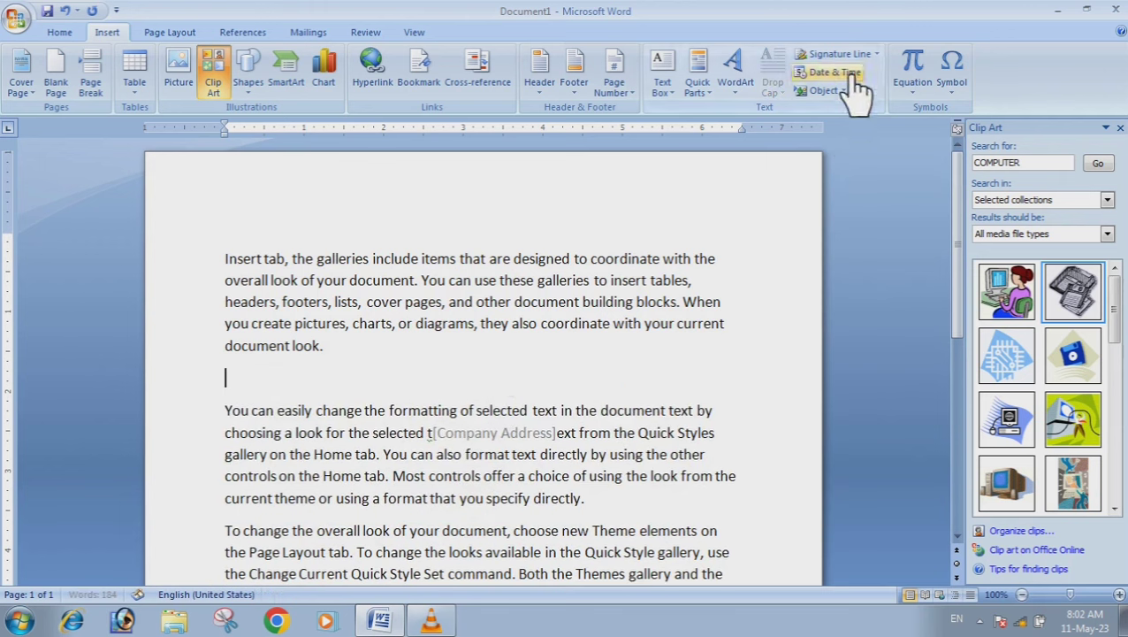
click(829, 71)
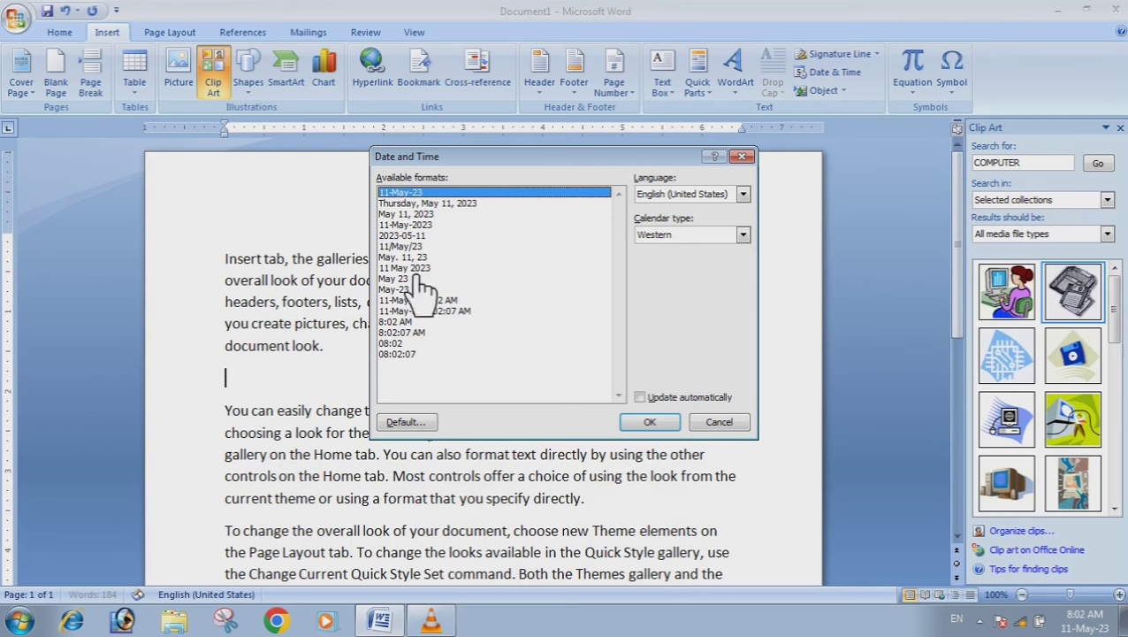
click(444, 215)
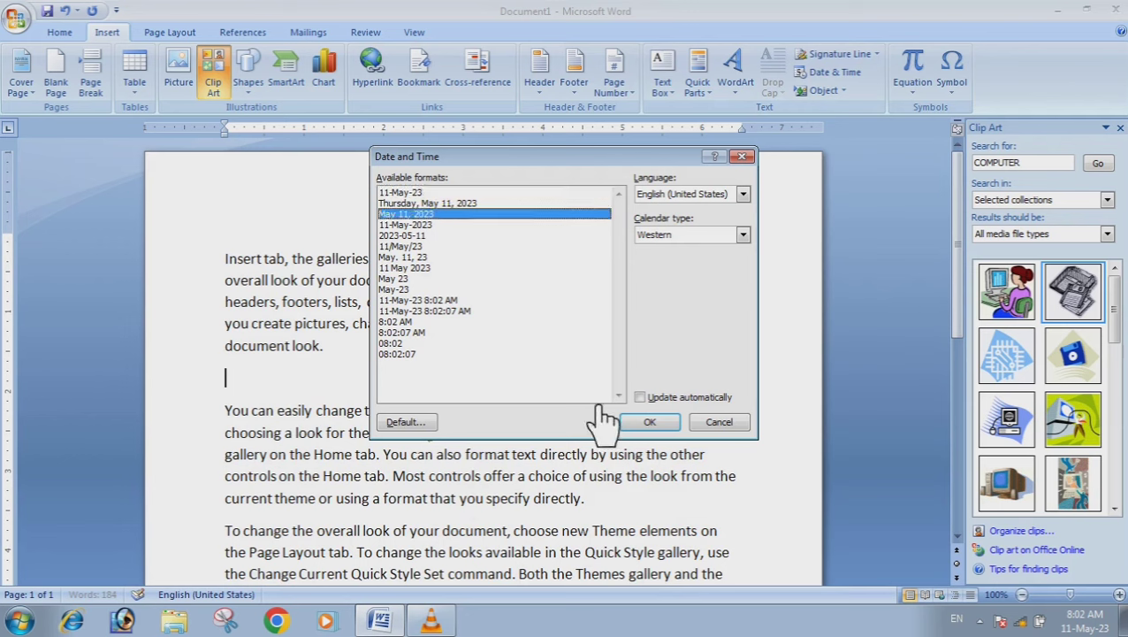
click(643, 422)
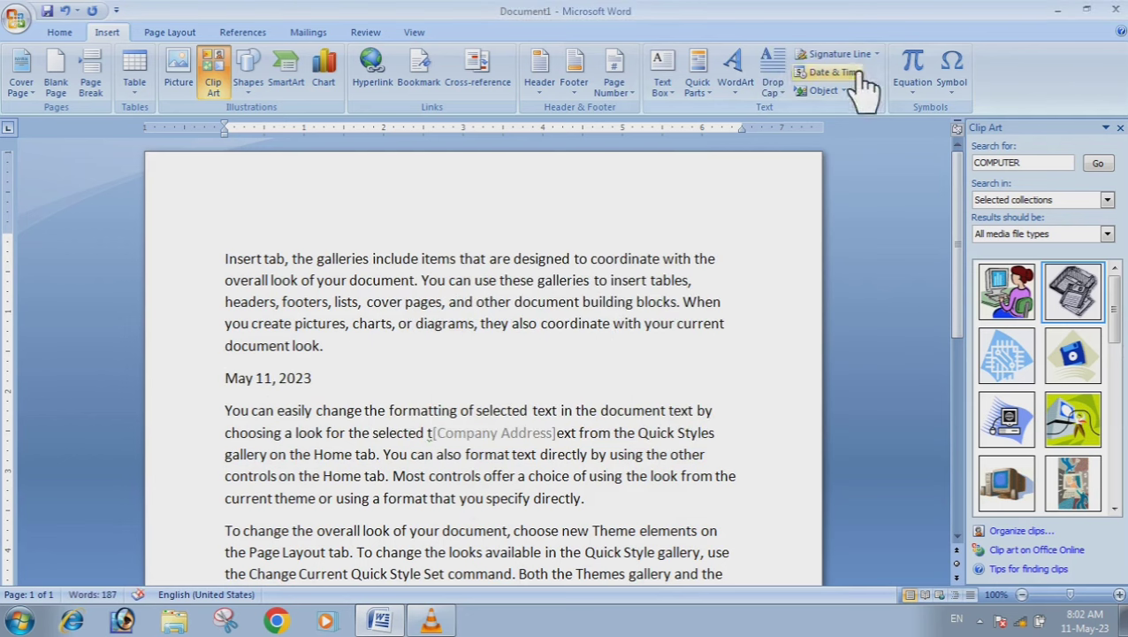
click(831, 73)
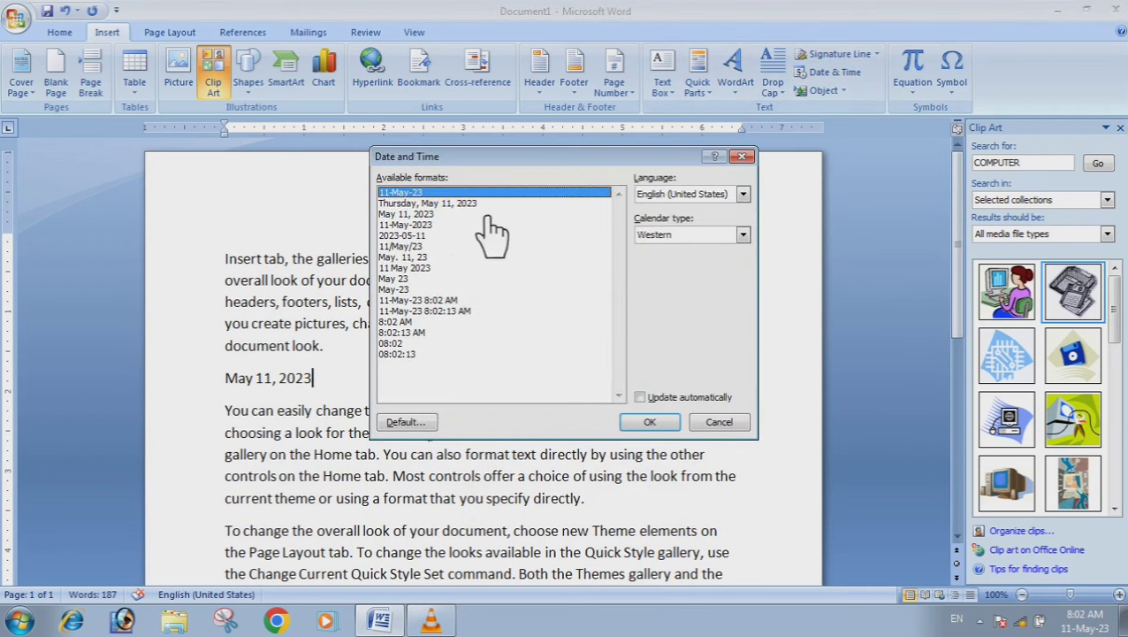
click(449, 301)
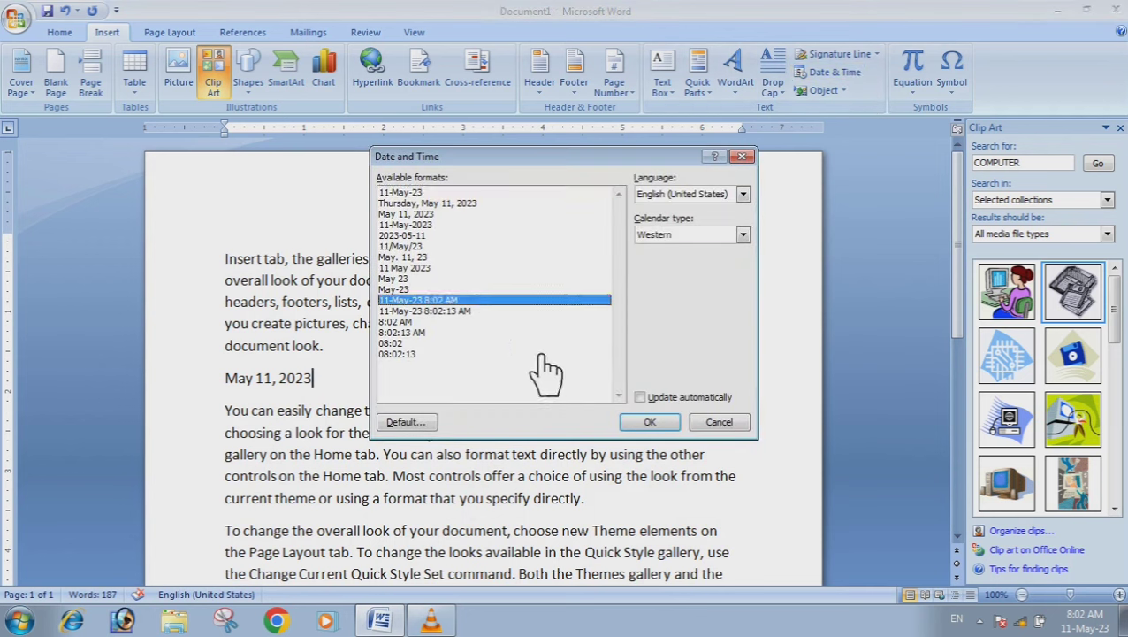
click(649, 421)
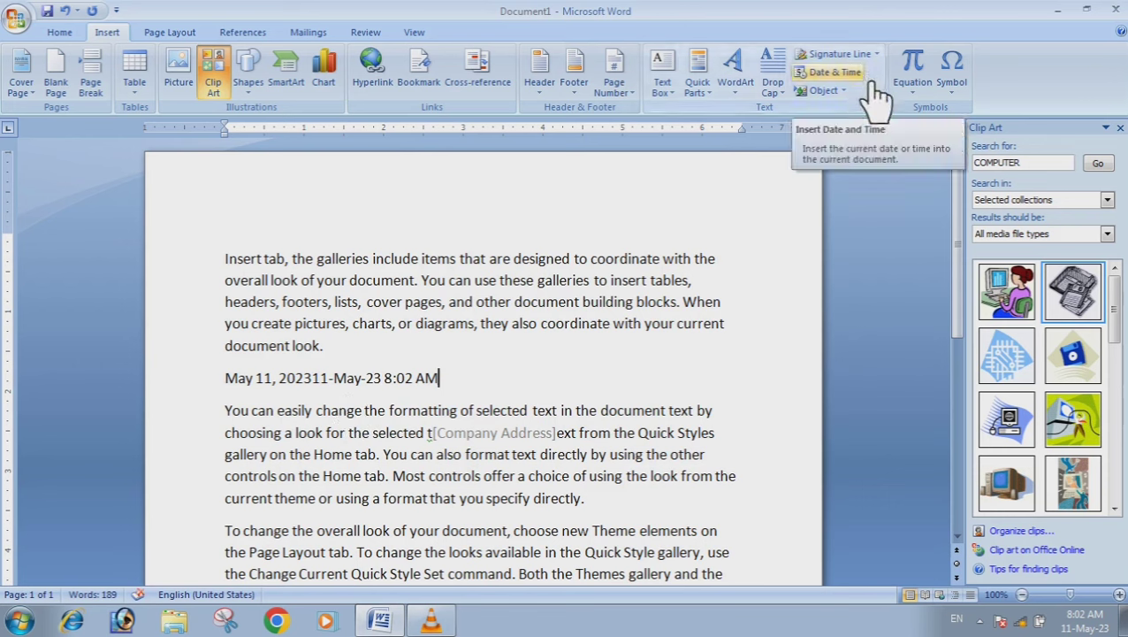
- Select and delete all document text to leave a blank page
key(ctrl+a)
key(ctrl+Home)
key(ctrl+Delete)
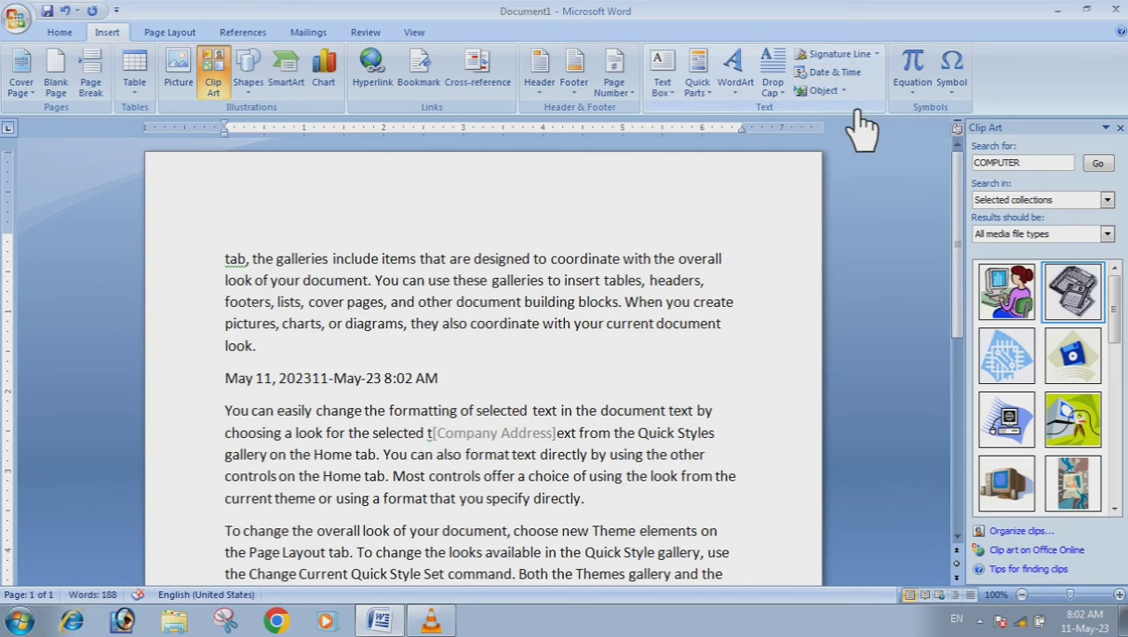
key(ctrl+a)
key(Delete)
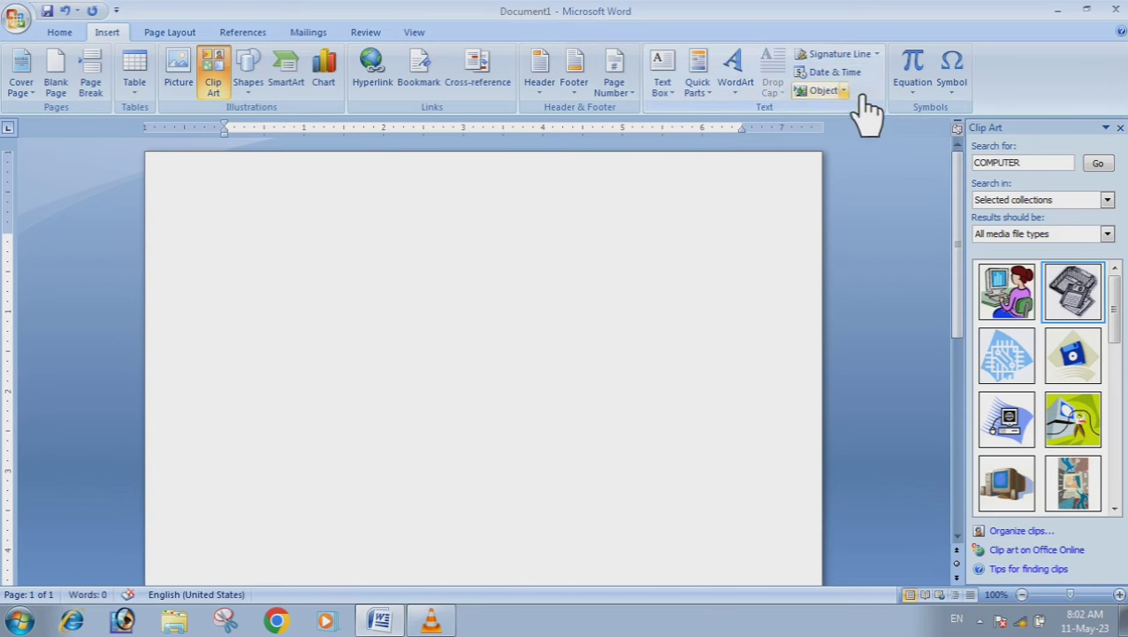
- Embed a new Microsoft Office Excel Chart object via Insert Object, then close the chart editor
click(846, 92)
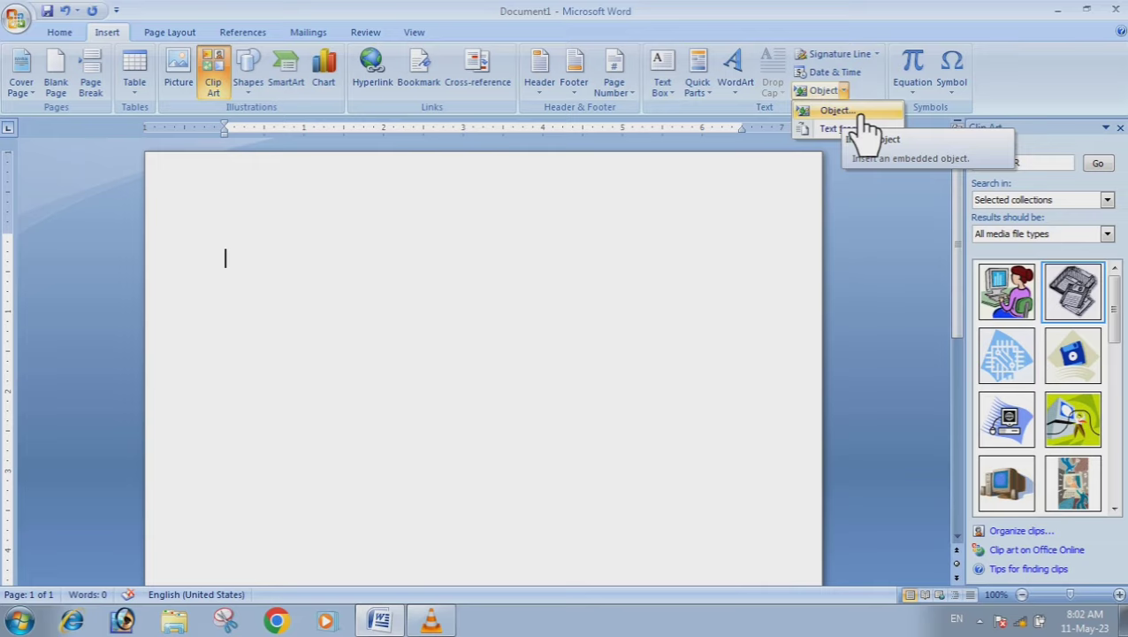
click(856, 113)
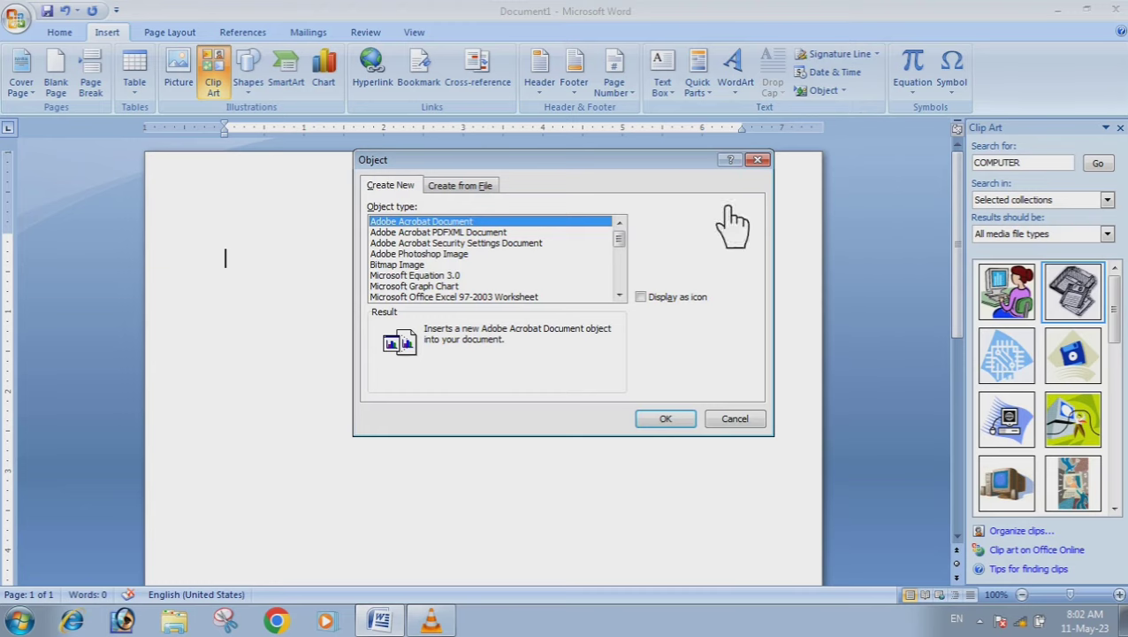
scroll(641, 252, down, 2)
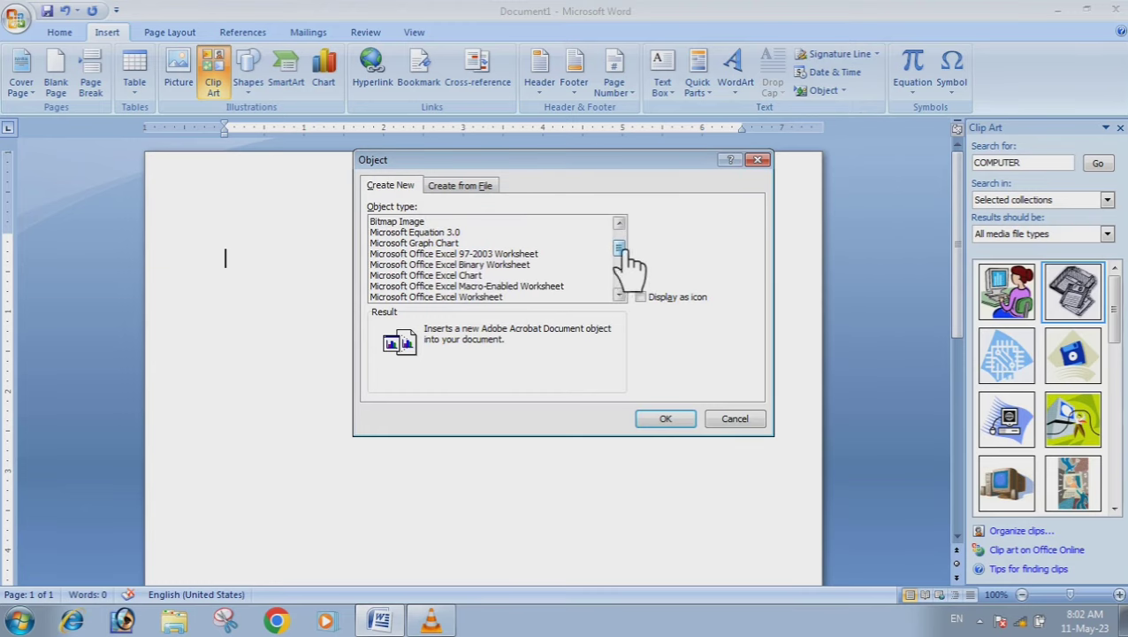
click(482, 276)
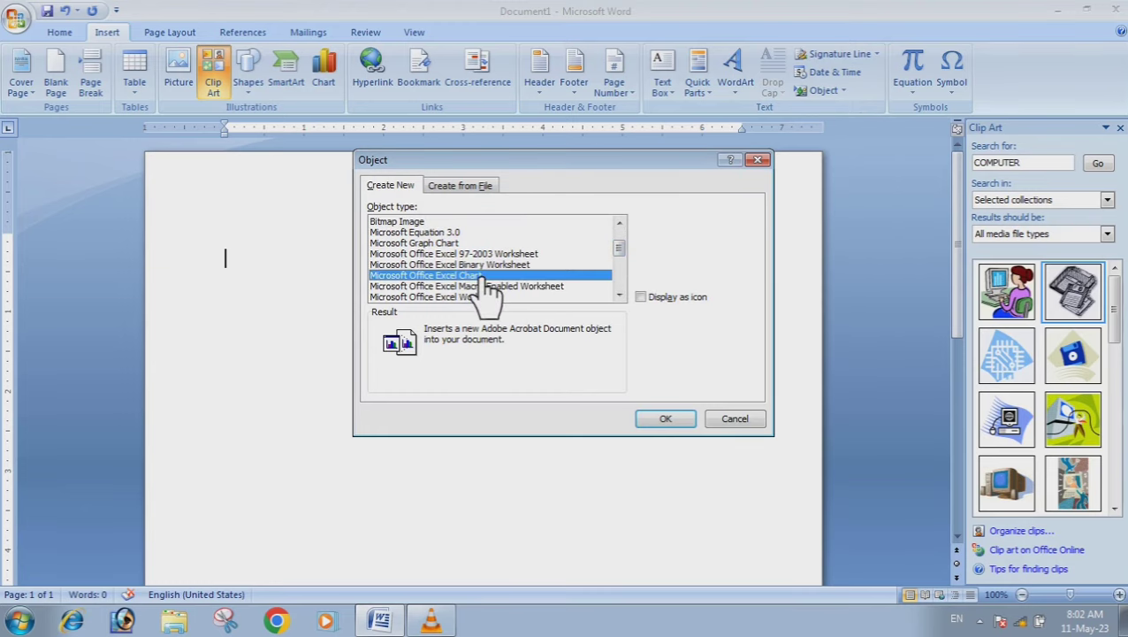
click(674, 417)
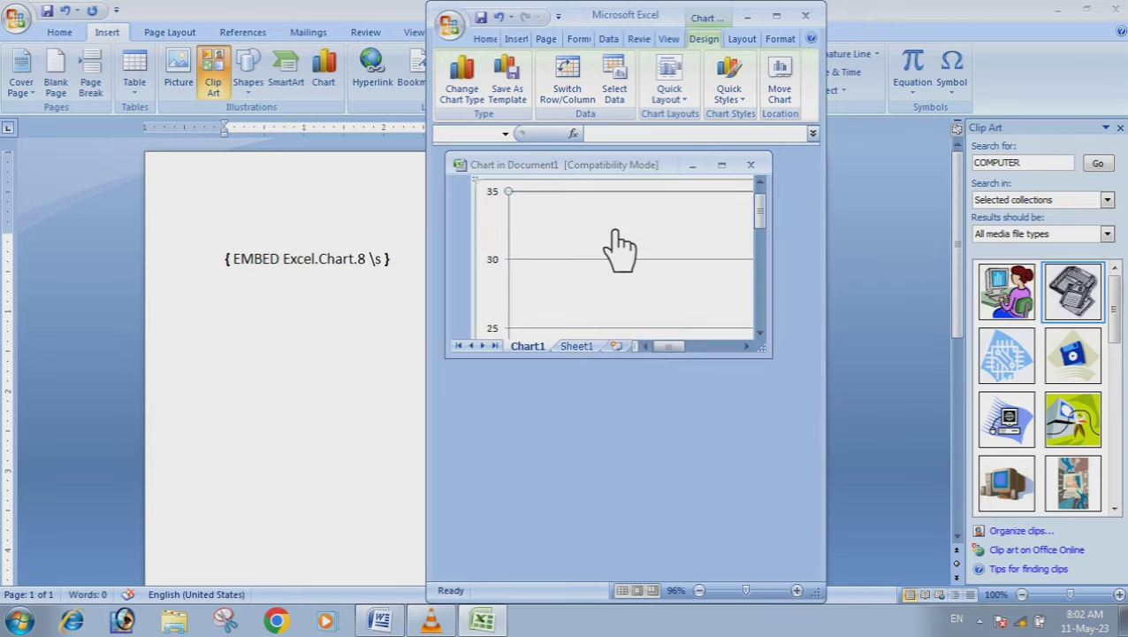
click(805, 16)
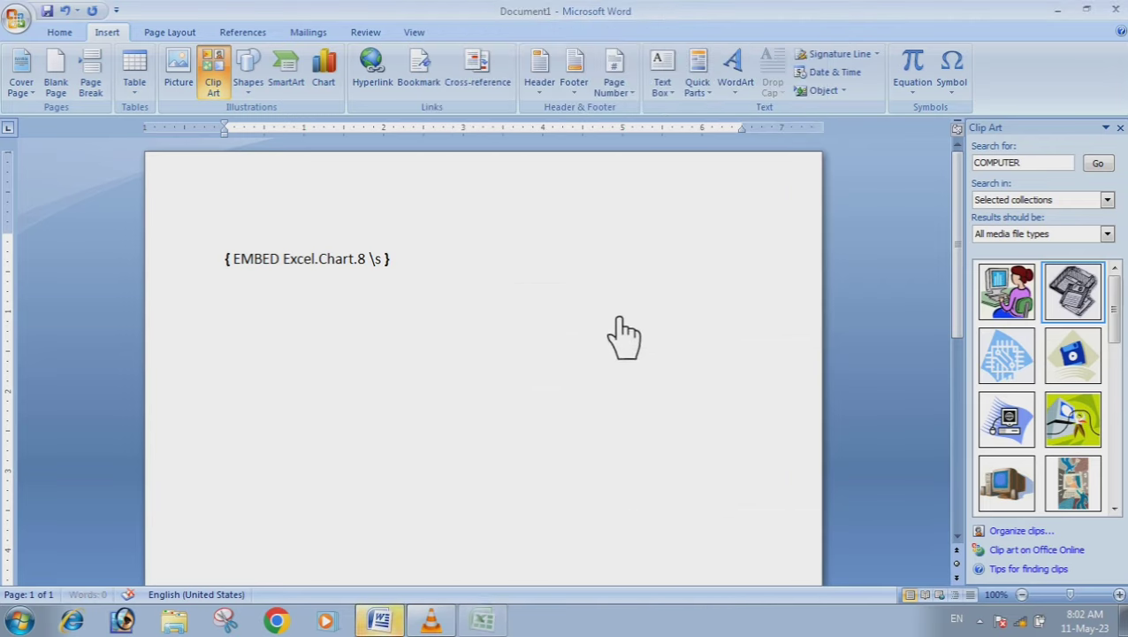
- Embed a Microsoft Office Excel 97-2003 Worksheet, enter 'dfgdfgfg' in it, and close the worksheet editor
click(835, 92)
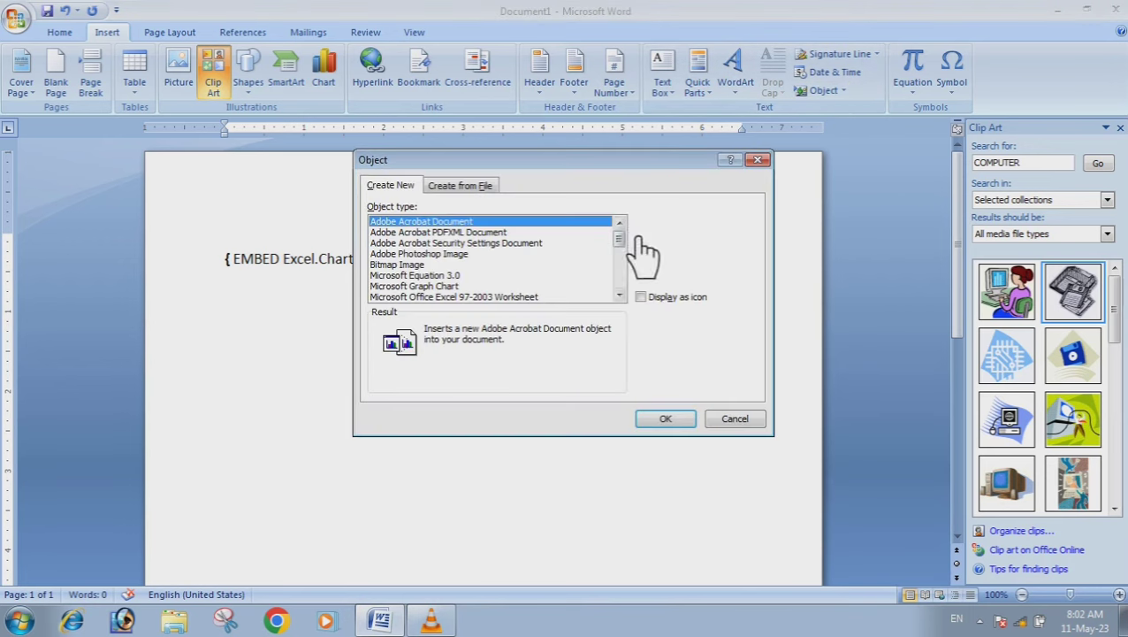
scroll(637, 296, down, 1)
click(538, 287)
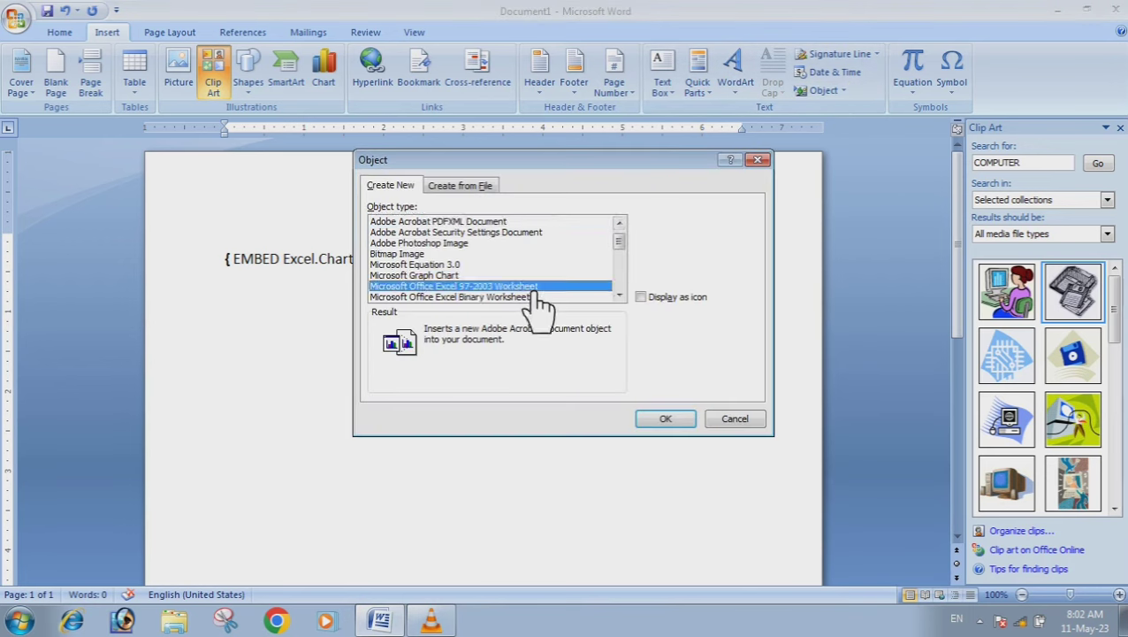
click(670, 421)
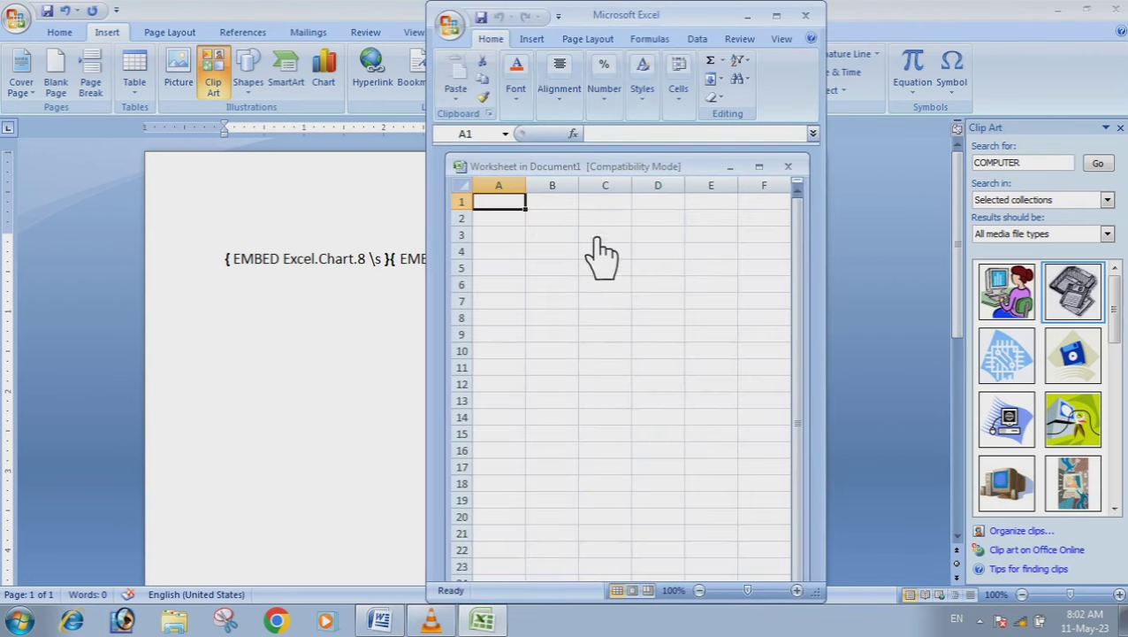
text(dfgdfgfg)
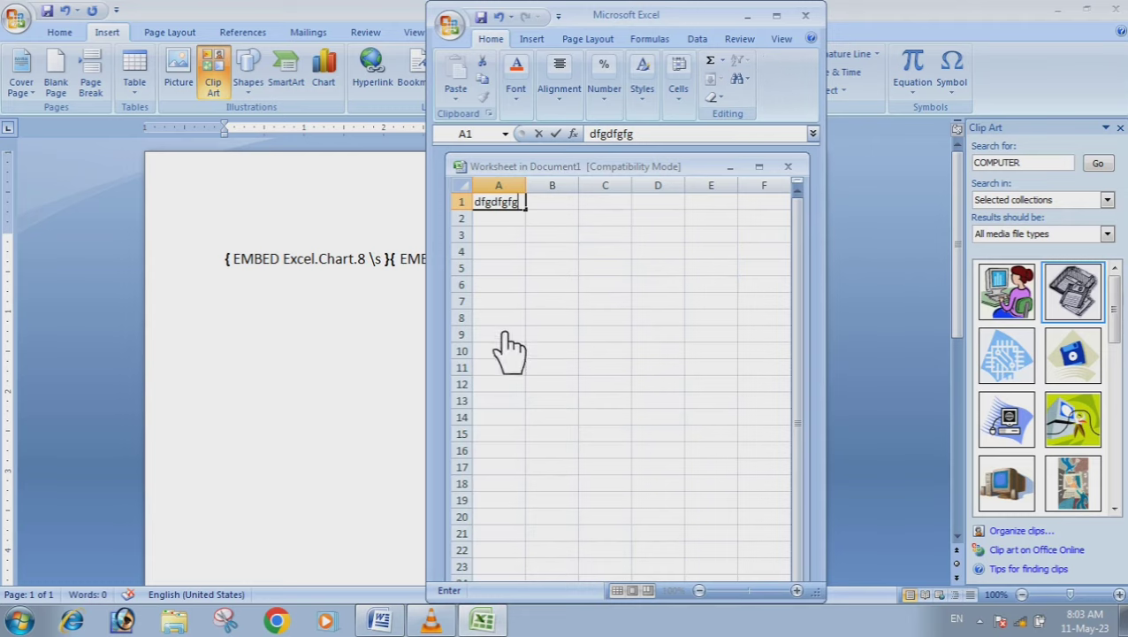
click(806, 15)
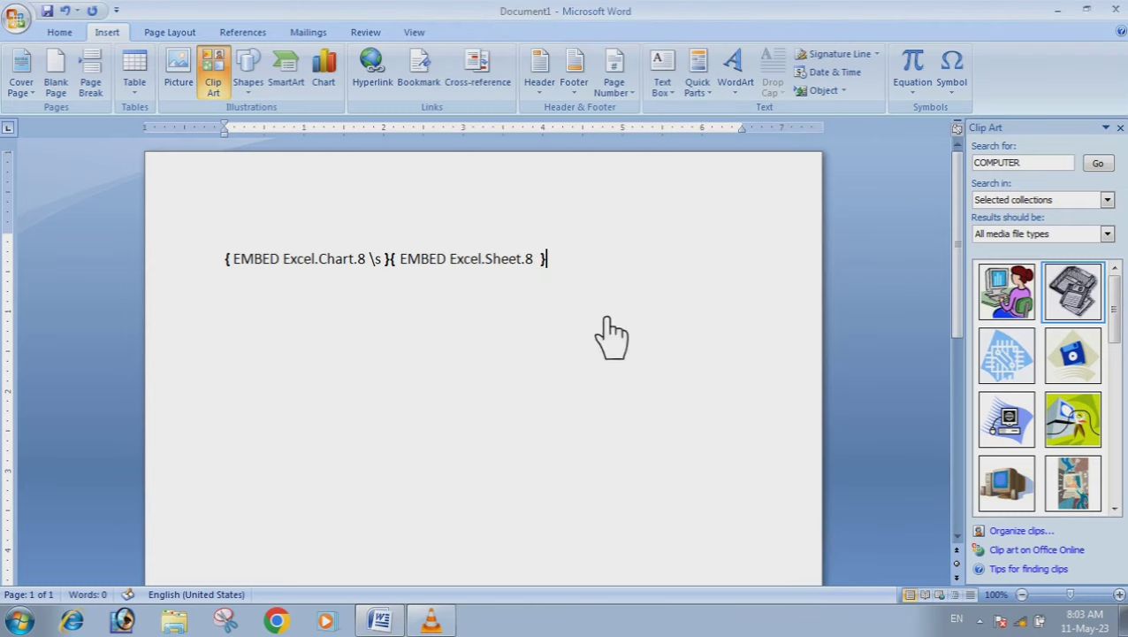
- Insert a new blank equation after the embedded worksheet
click(913, 88)
click(936, 99)
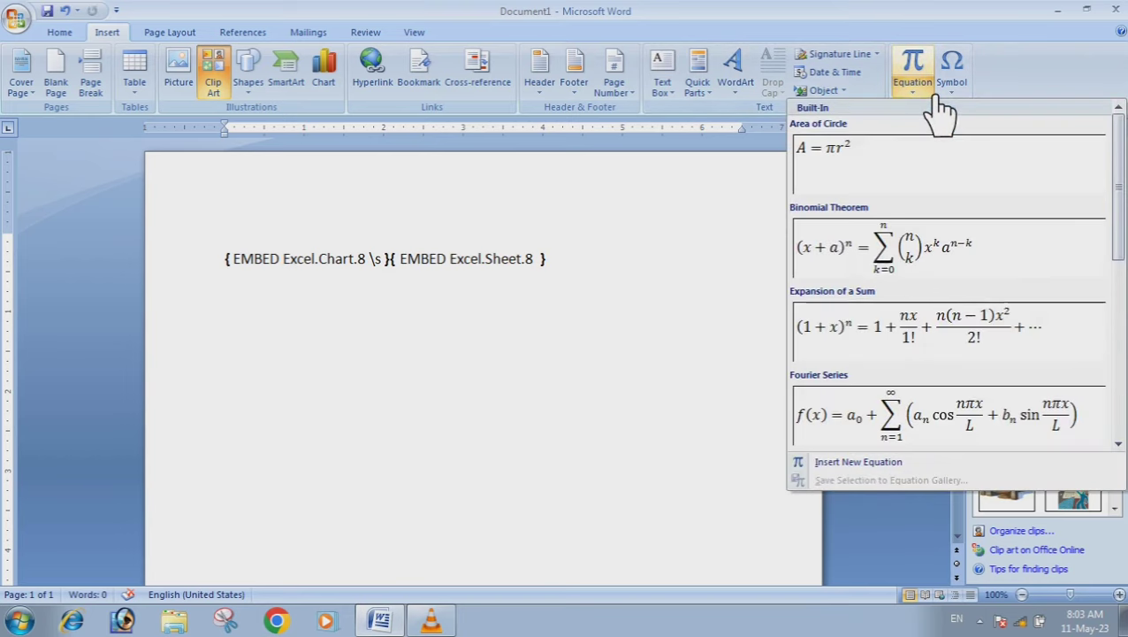
scroll(964, 345, down, 5)
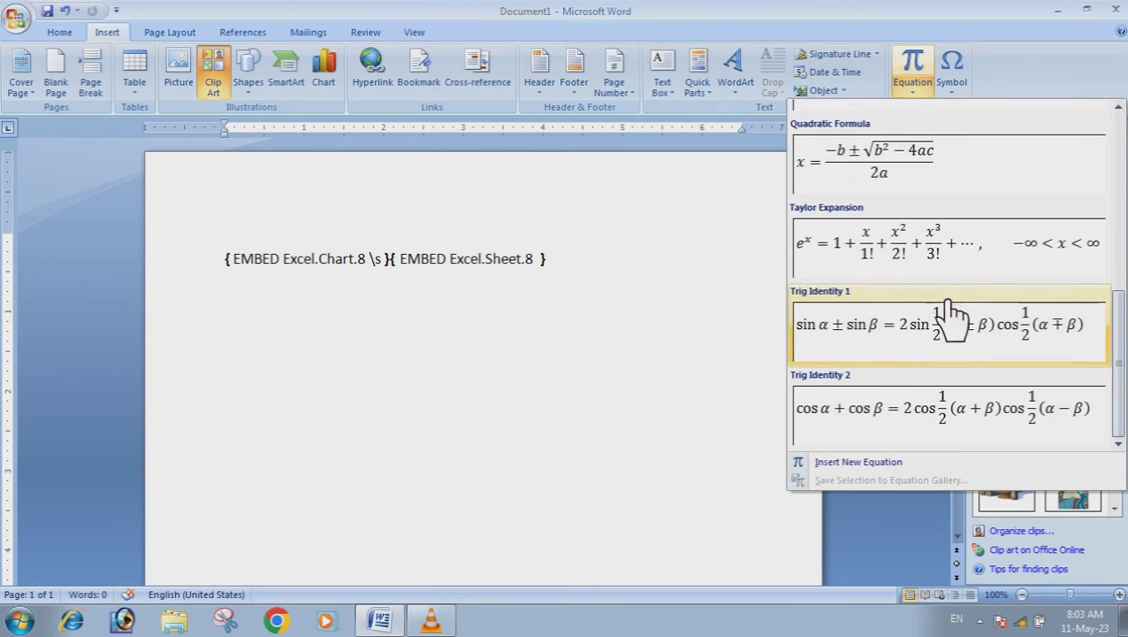
scroll(959, 336, up, 5)
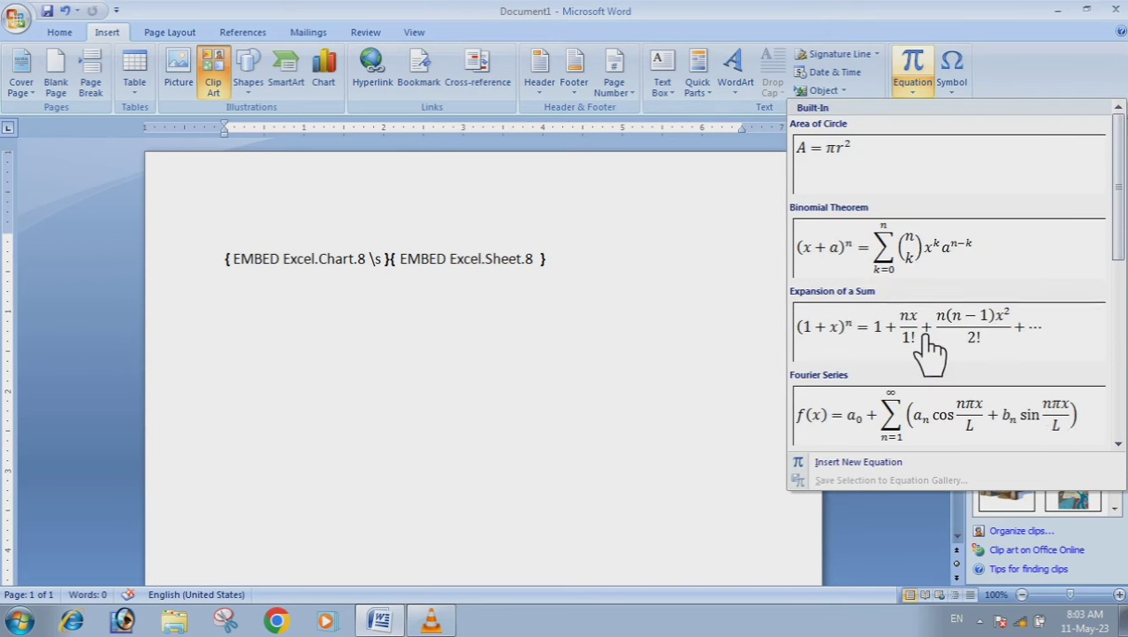
click(860, 464)
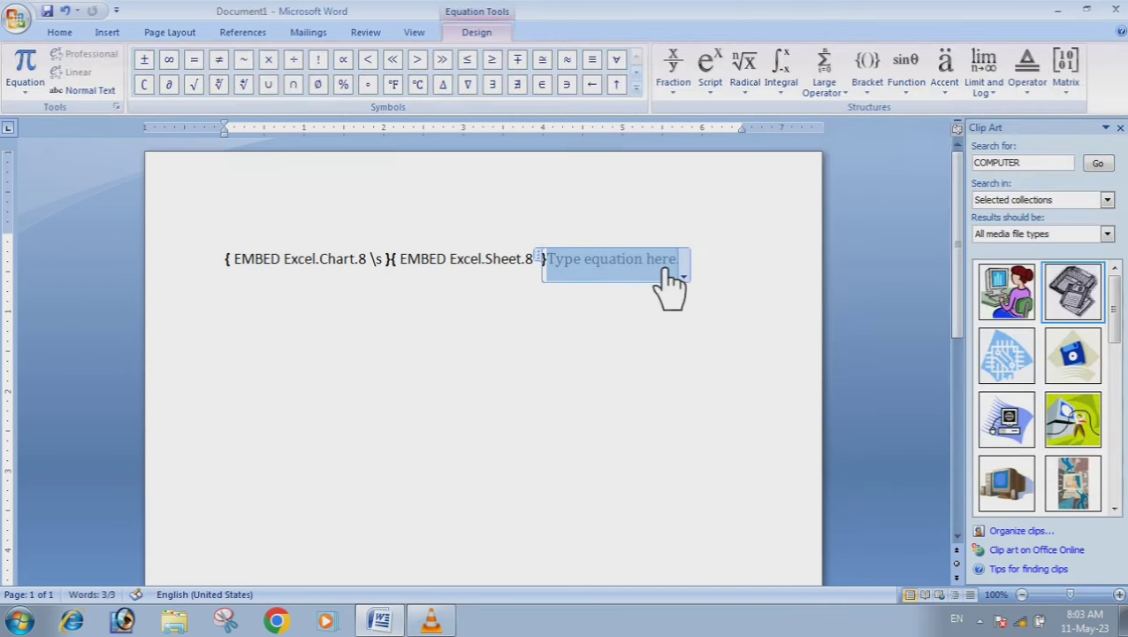
- Build the equation 2³ with a superscript template and return to the text
click(636, 88)
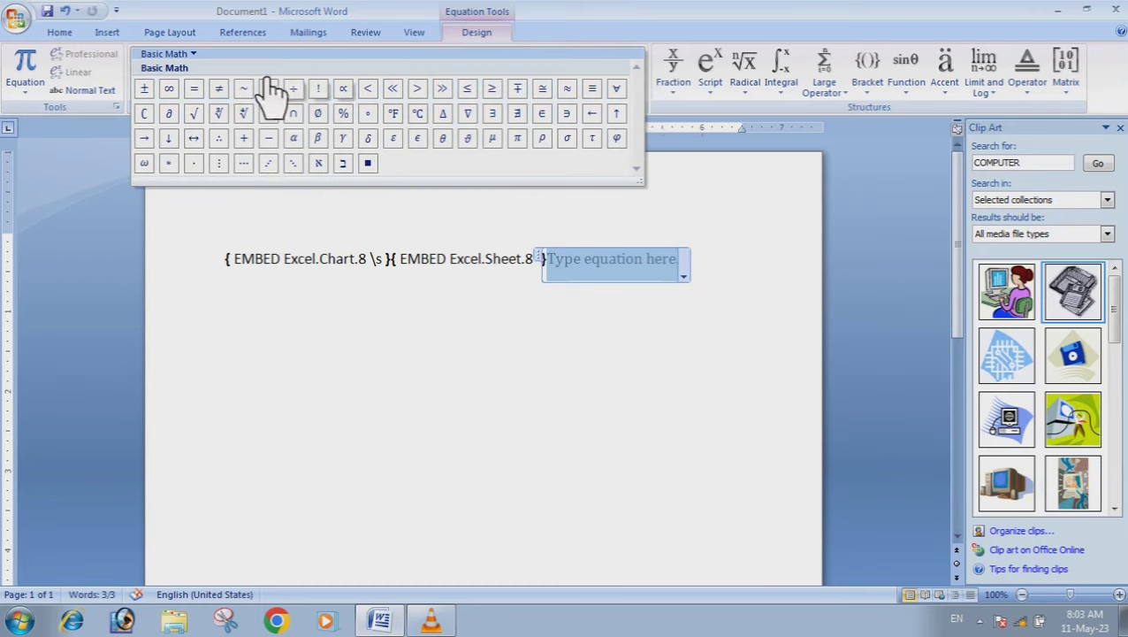
click(681, 79)
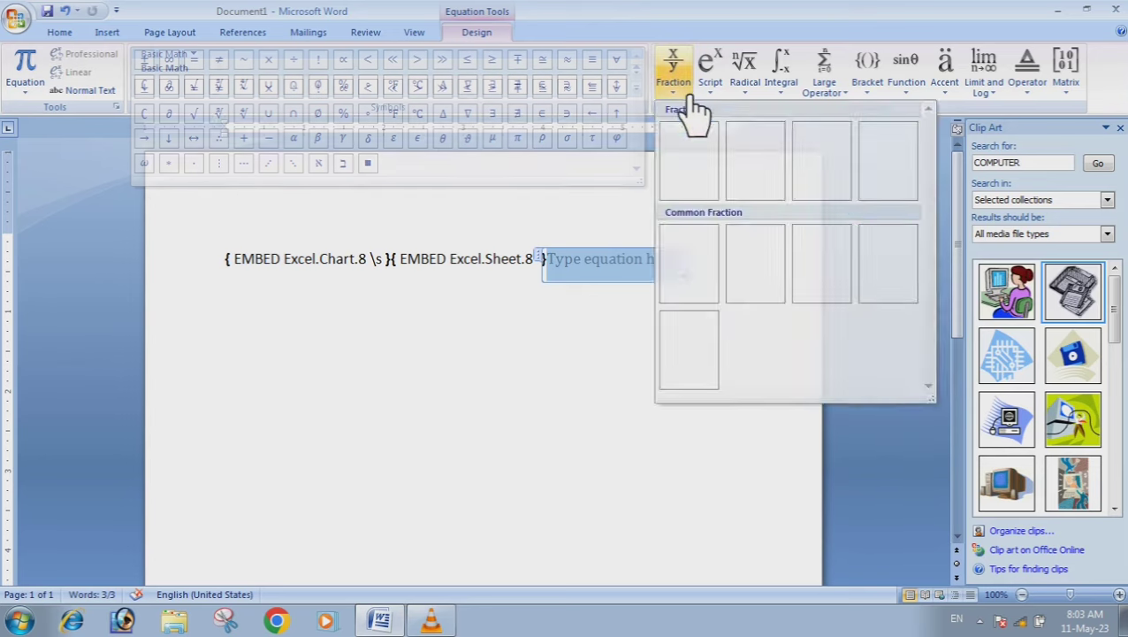
click(681, 79)
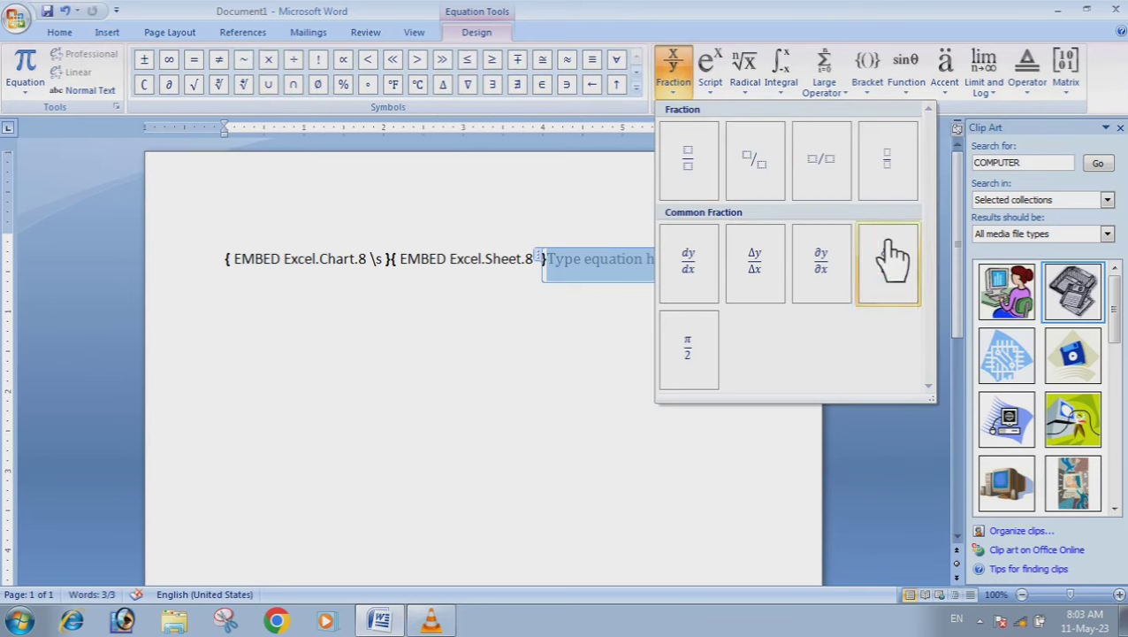
click(722, 92)
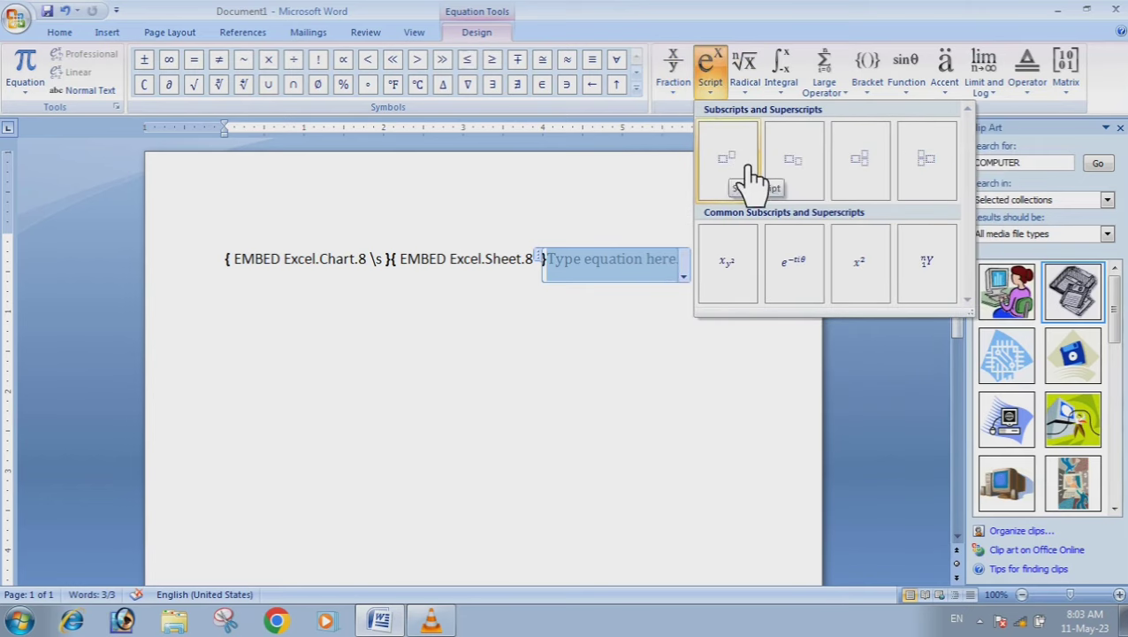
click(748, 173)
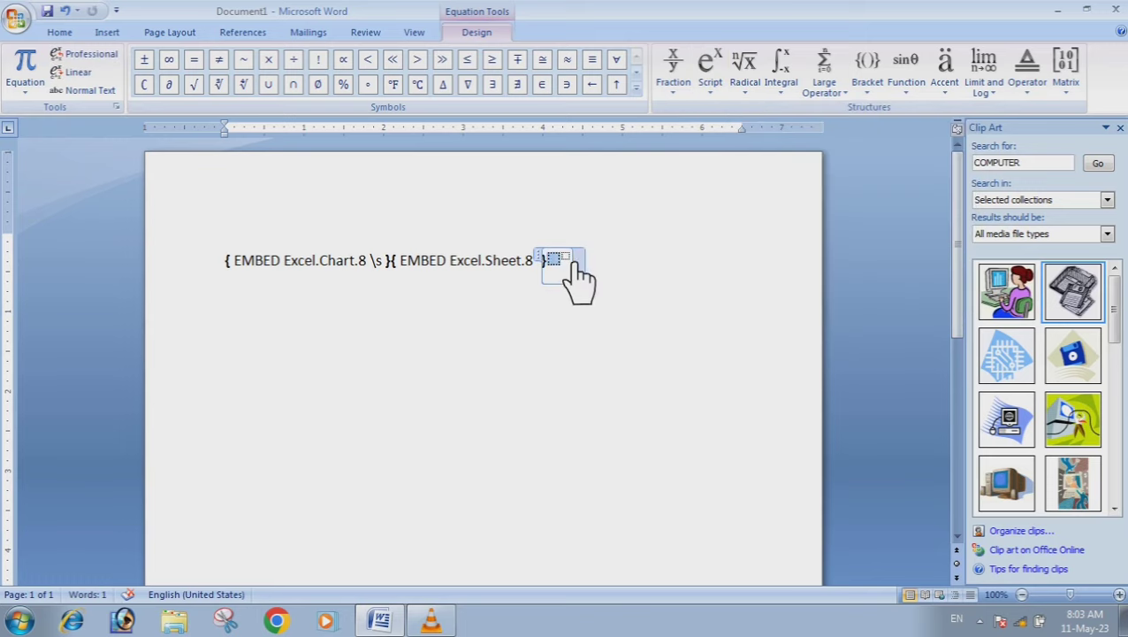
text(2)
text(3)
click(584, 350)
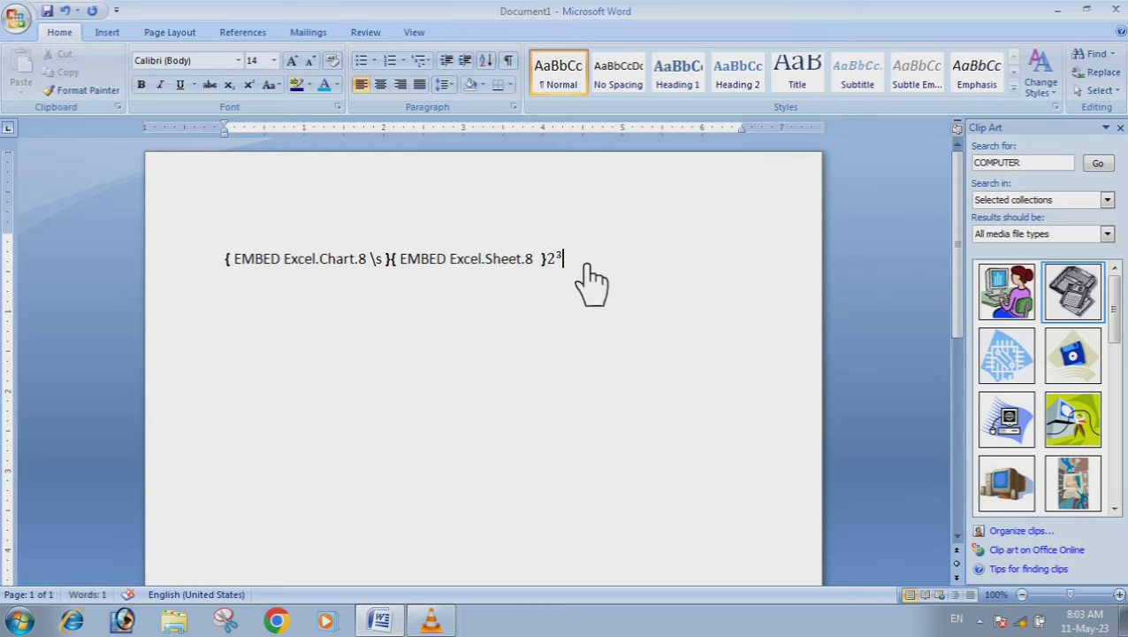
click(124, 37)
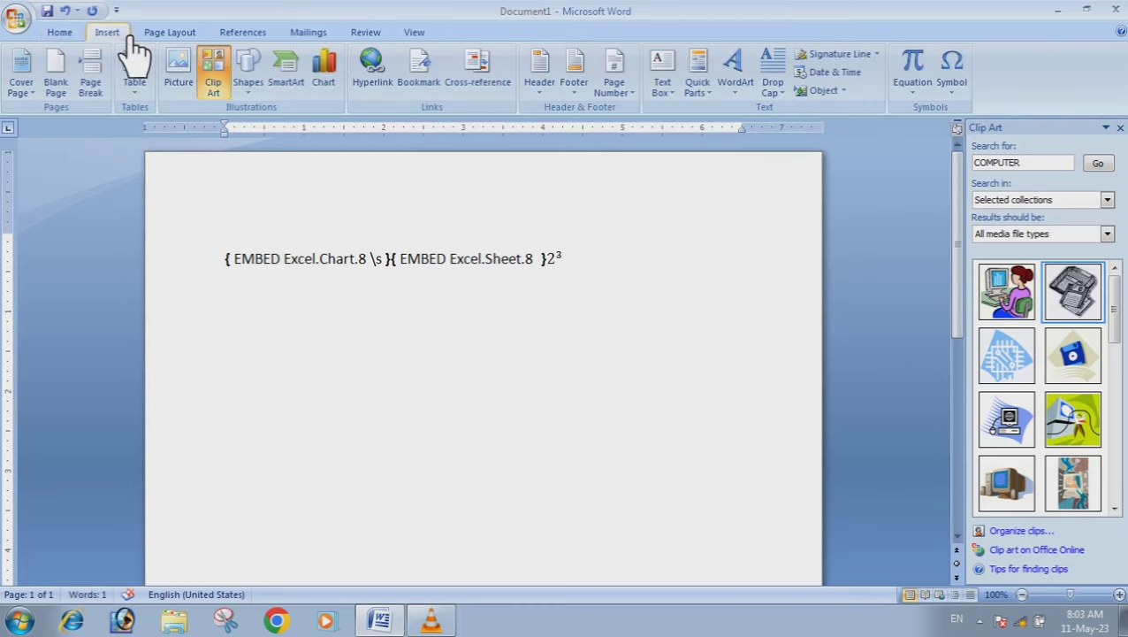
- Insert the Ǟ letter (01DE) from Latin Extended-B after 2³ using More Symbols
click(967, 97)
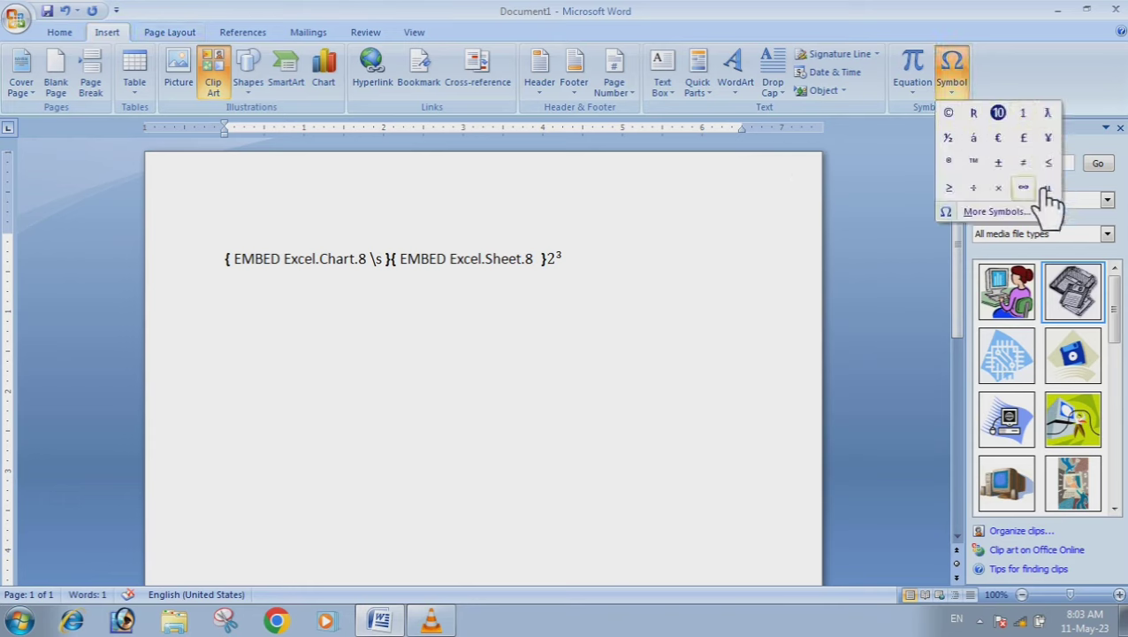
click(1017, 212)
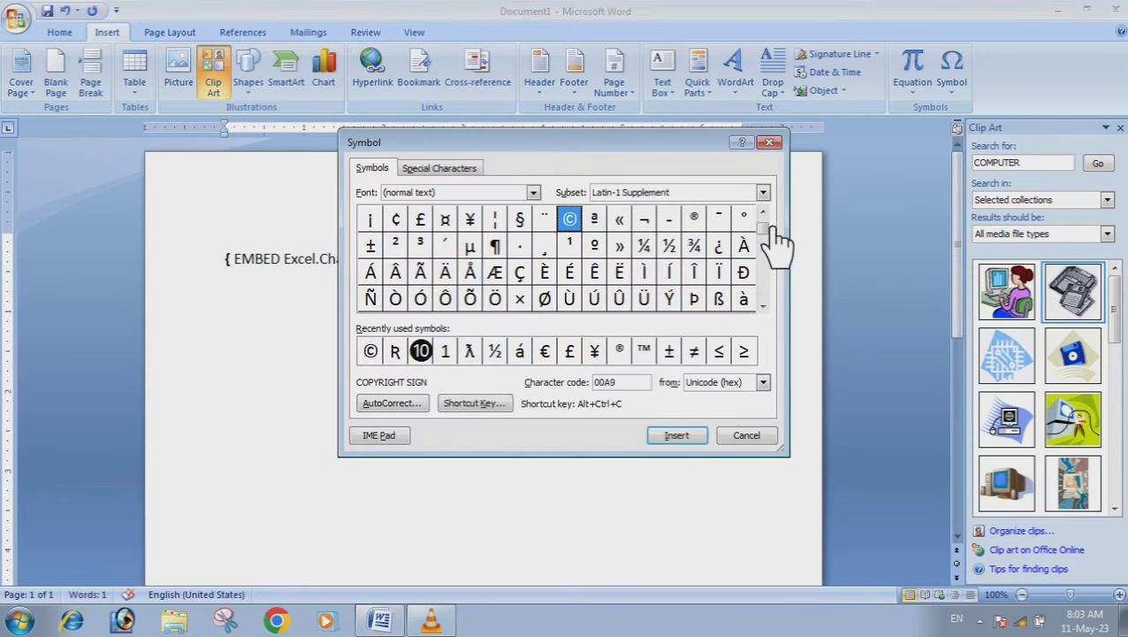
scroll(778, 257, up, 3)
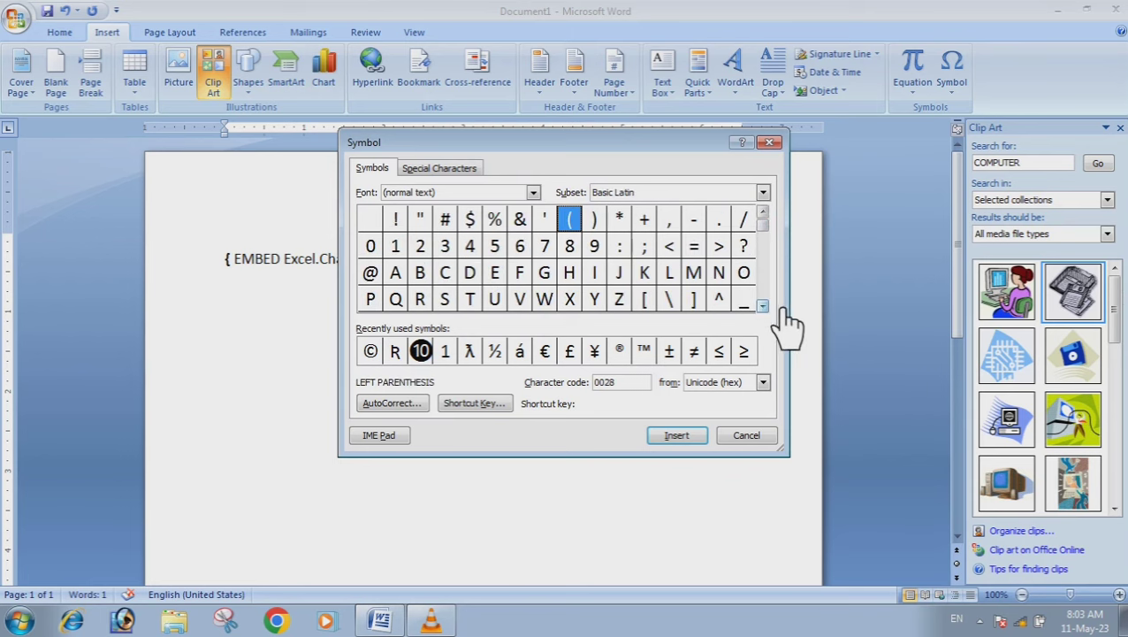
scroll(785, 324, down, 2)
scroll(785, 324, down, 2)
scroll(785, 324, down, 4)
scroll(785, 324, down, 2)
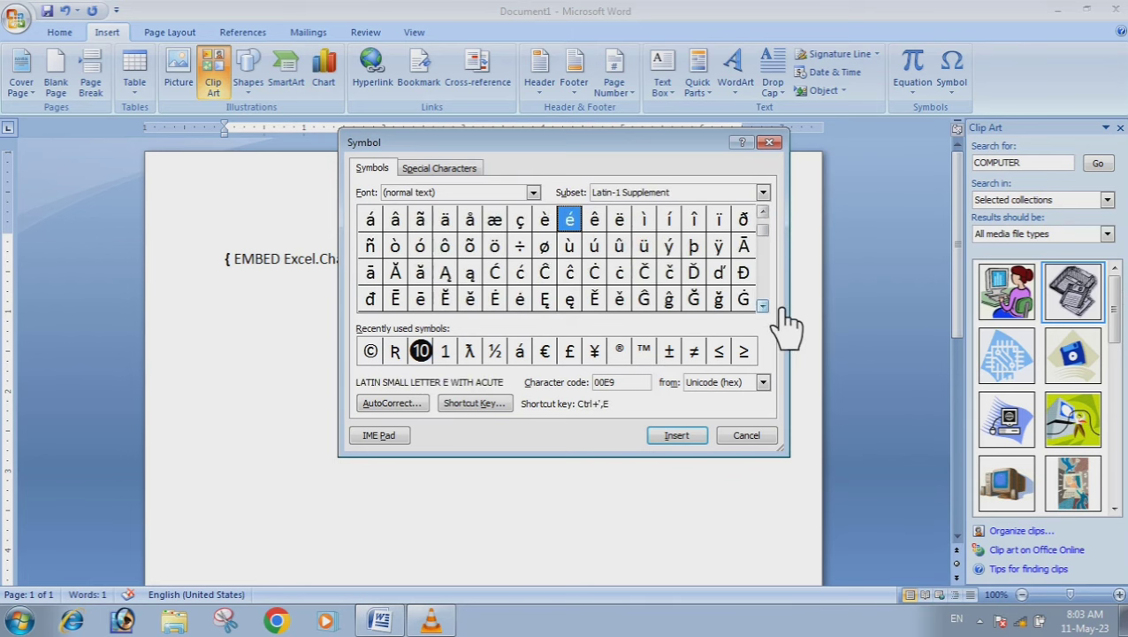
scroll(785, 326, down, 4)
scroll(785, 326, down, 2)
scroll(785, 326, down, 2)
scroll(785, 325, down, 2)
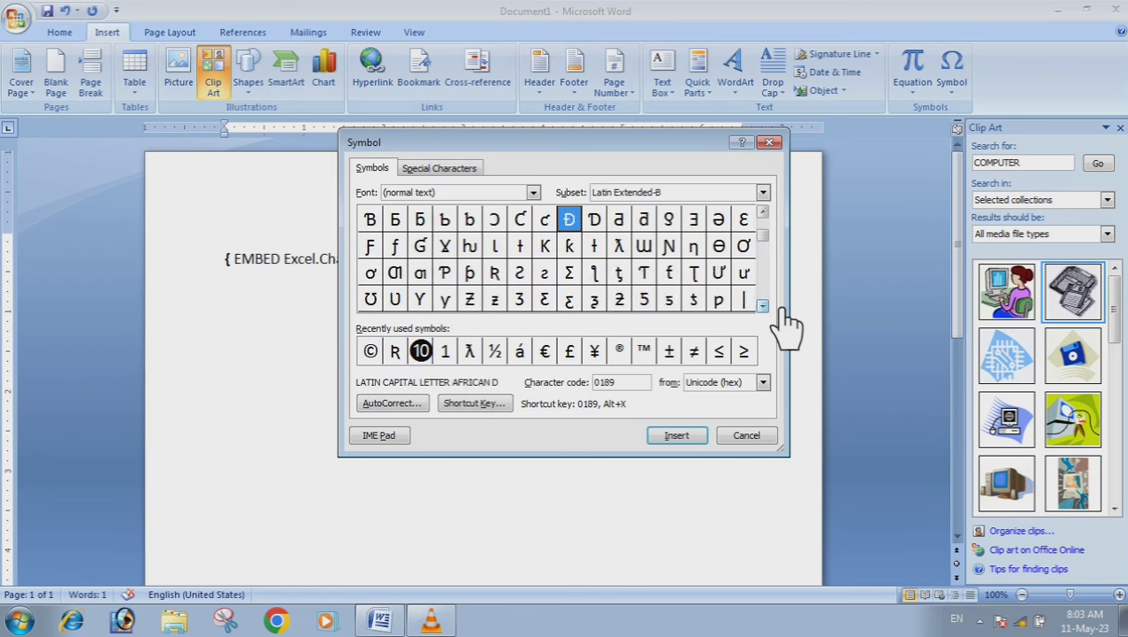
scroll(785, 326, down, 2)
click(694, 299)
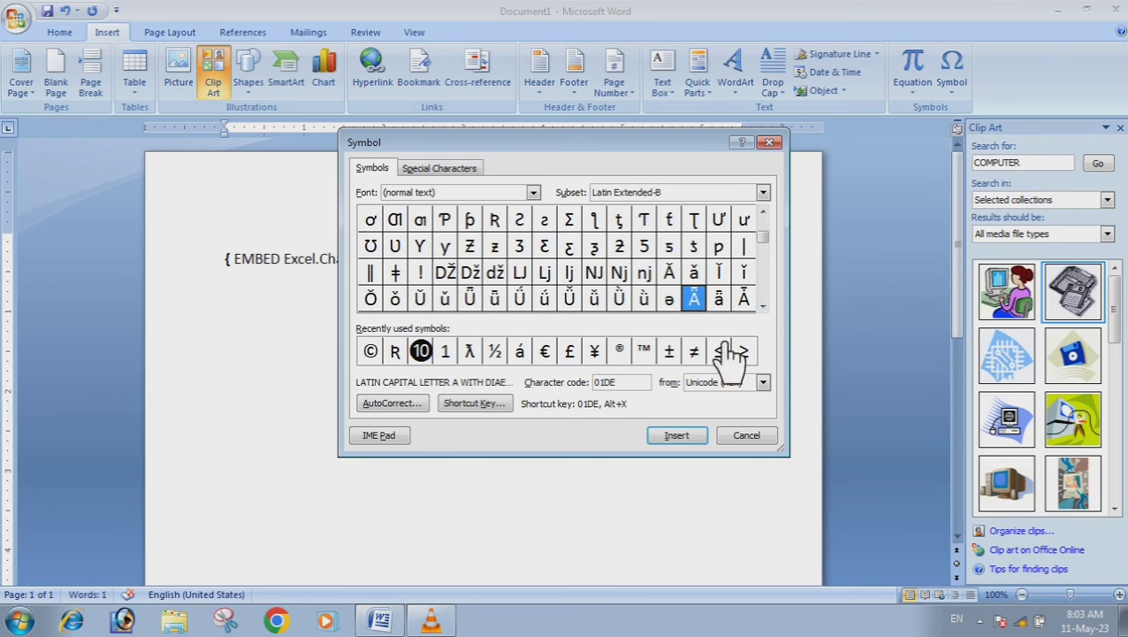
click(698, 439)
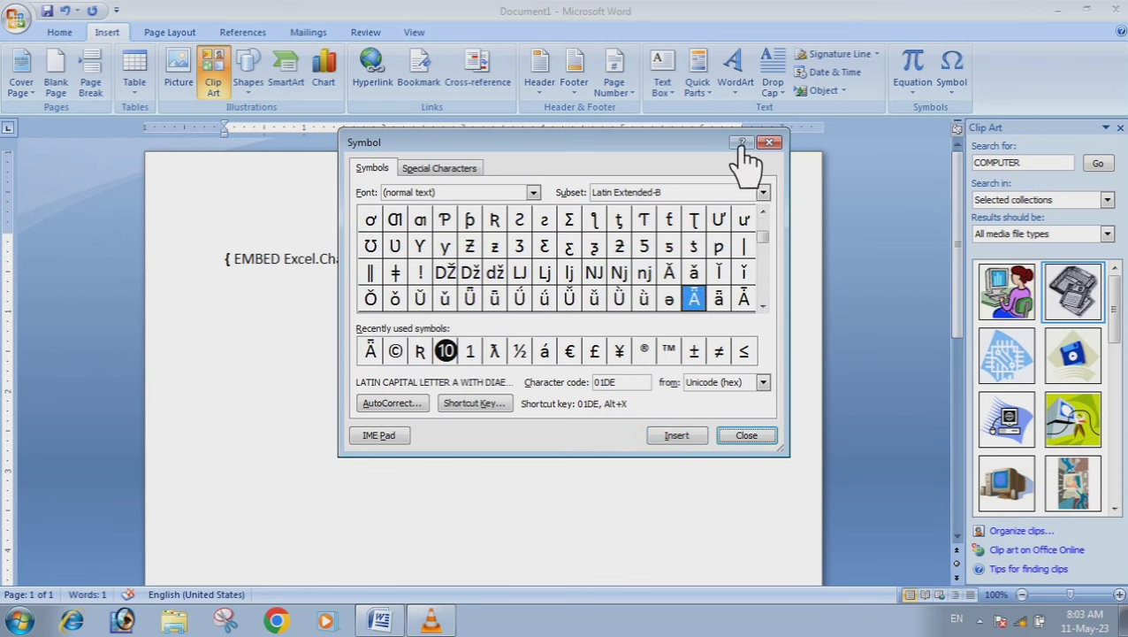
- Add a circled 10 after the Ǟ, close the Symbol window, and start a new blank document
drag(742, 155, 764, 356)
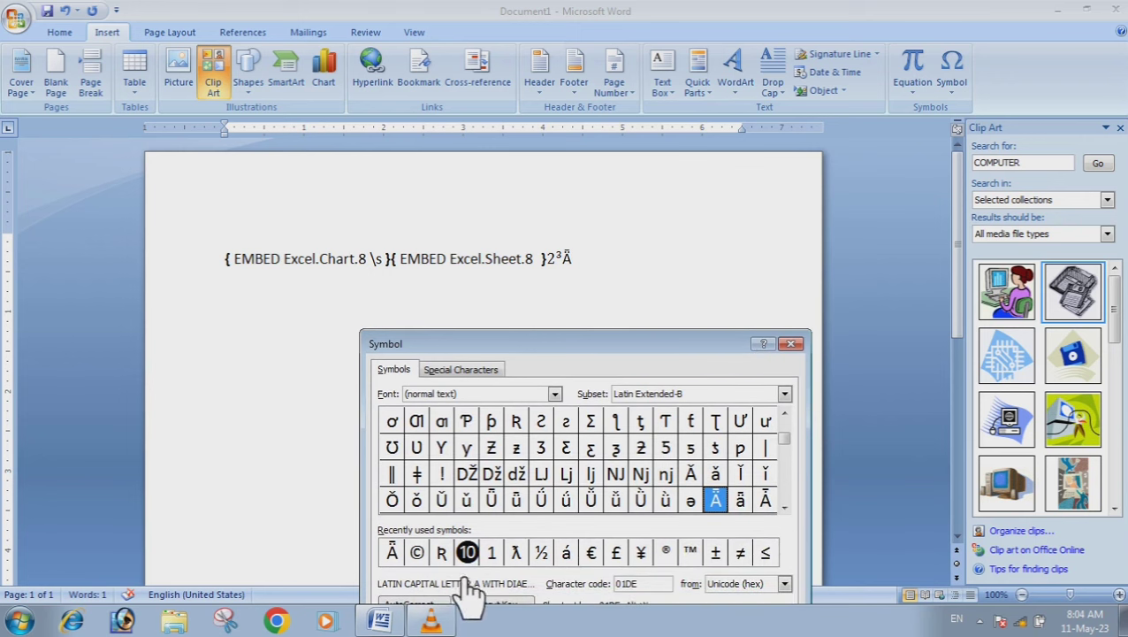
click(467, 552)
drag(688, 343, 1056, 95)
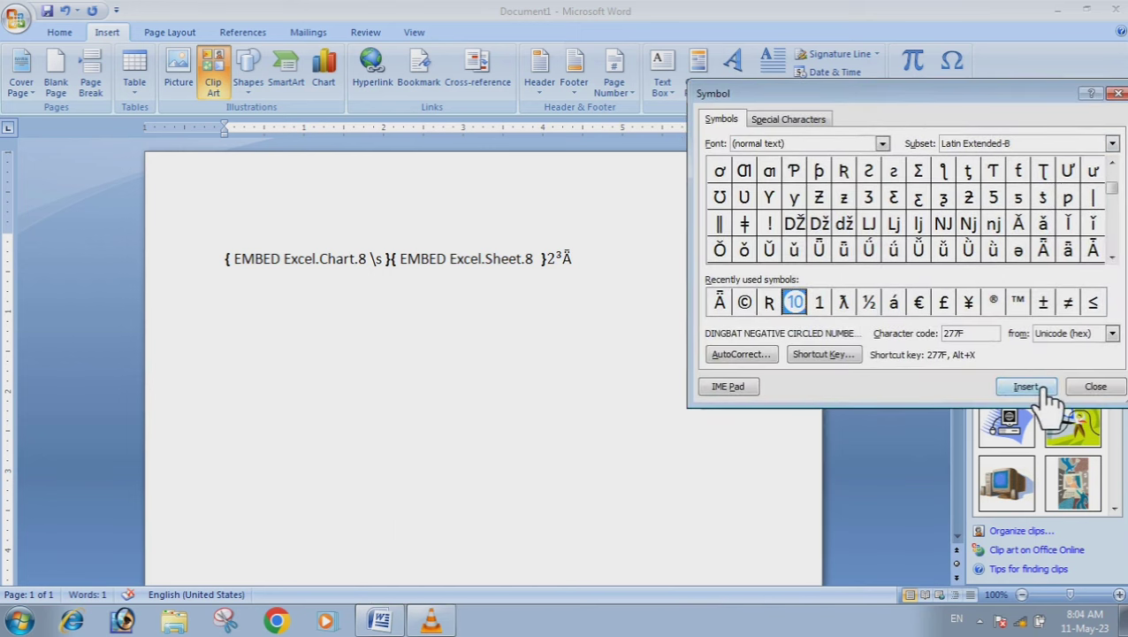
click(1046, 388)
drag(1063, 95, 772, 149)
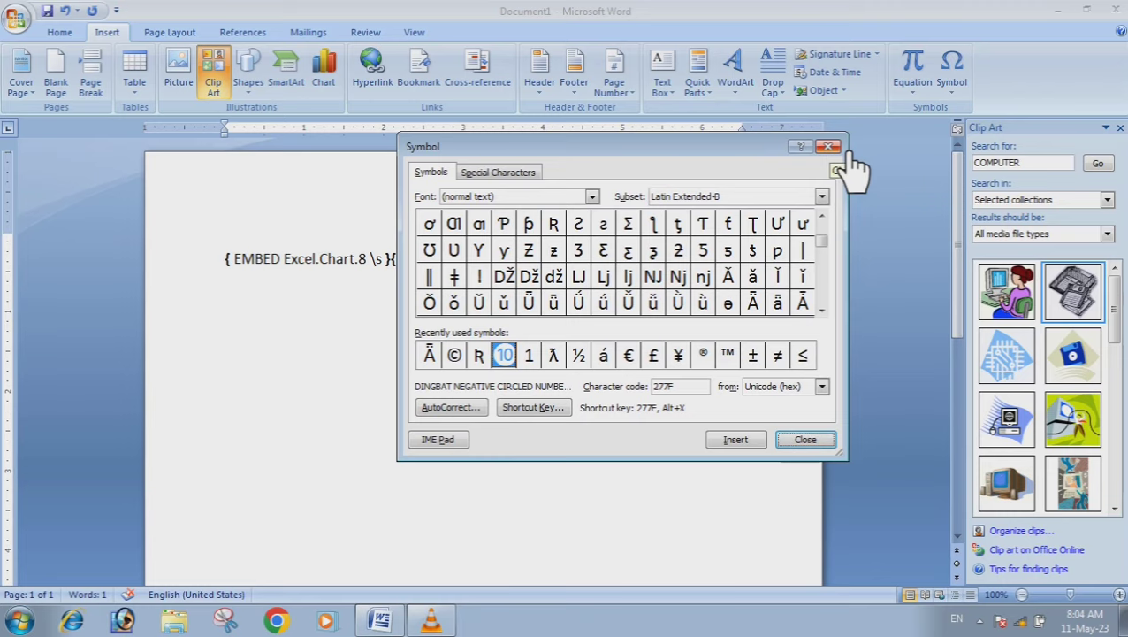
click(829, 147)
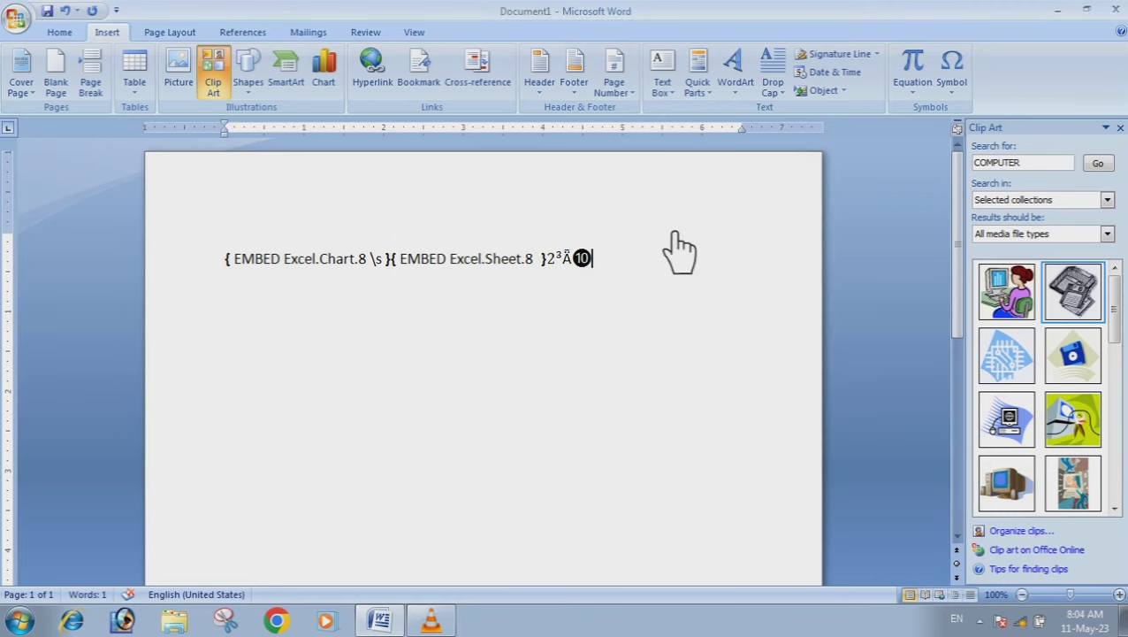
key(ctrl+n)
click(133, 35)
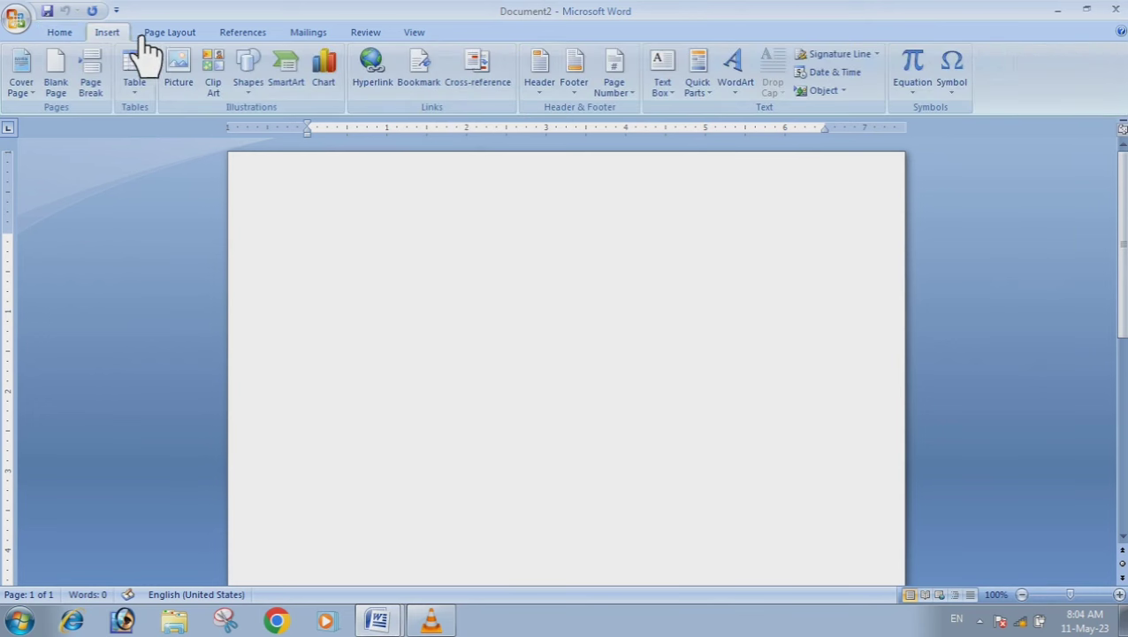
click(372, 84)
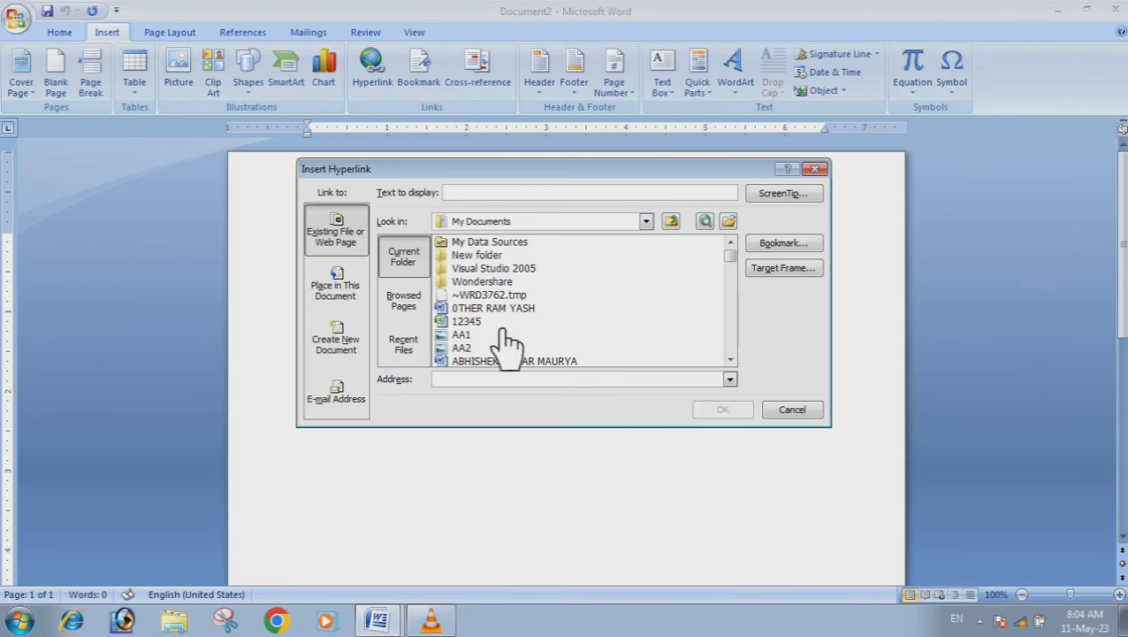
click(501, 310)
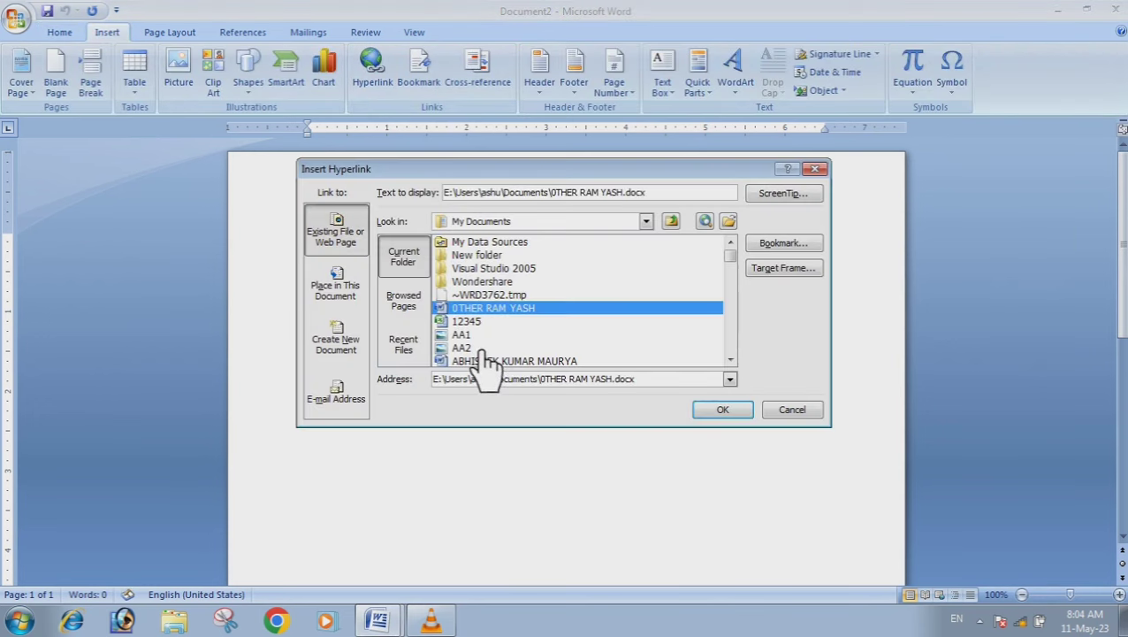
click(477, 348)
click(723, 410)
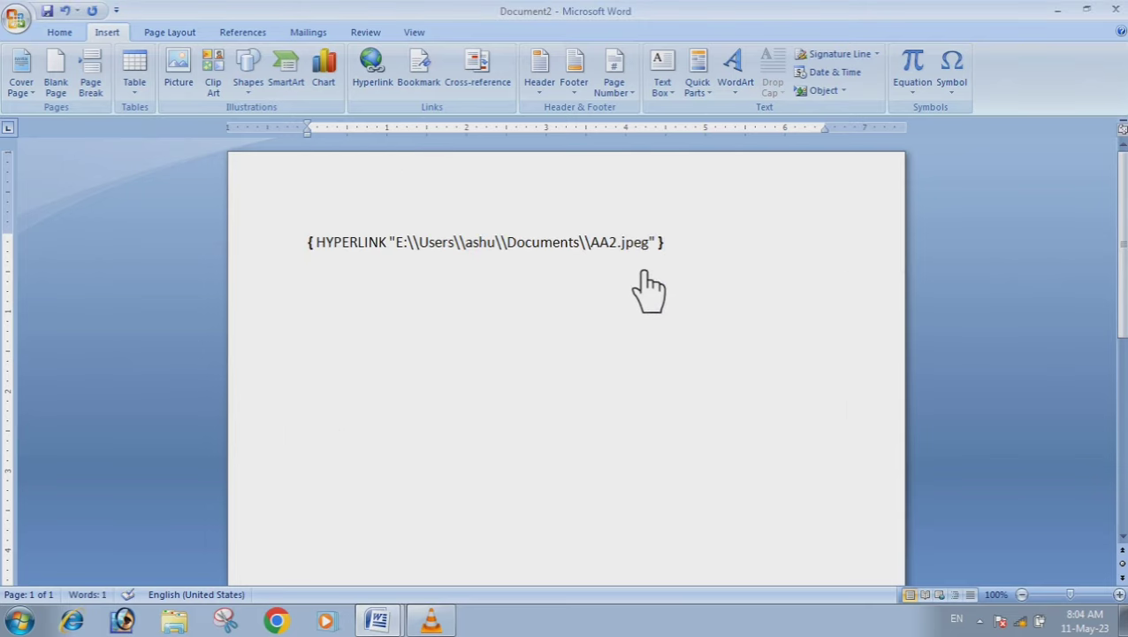
drag(690, 259, 315, 272)
click(535, 318)
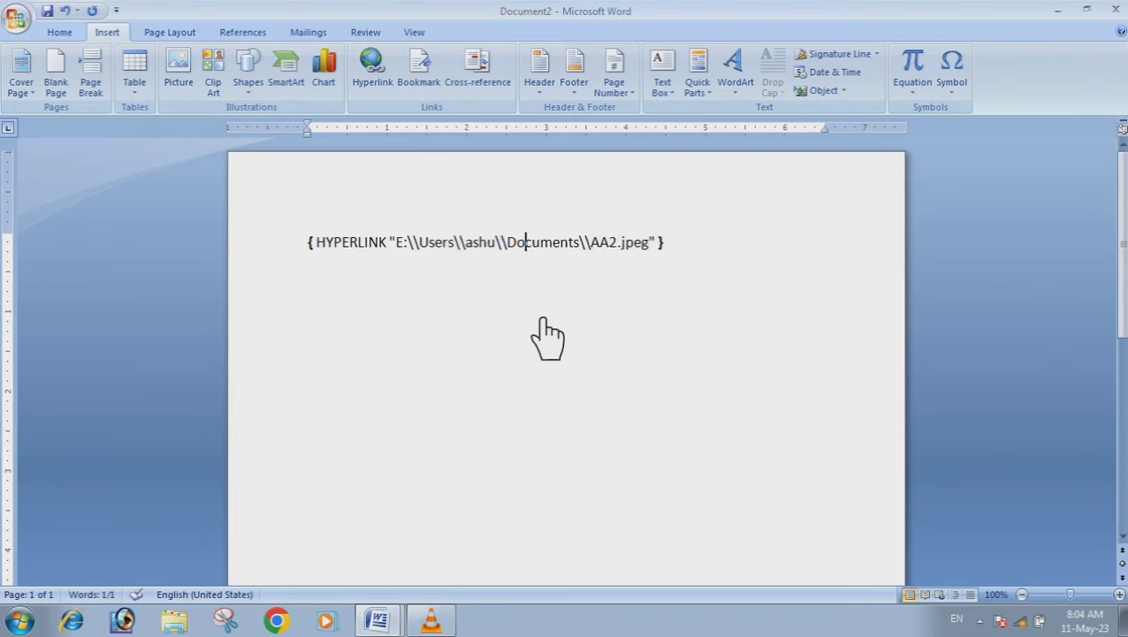
drag(681, 258, 403, 248)
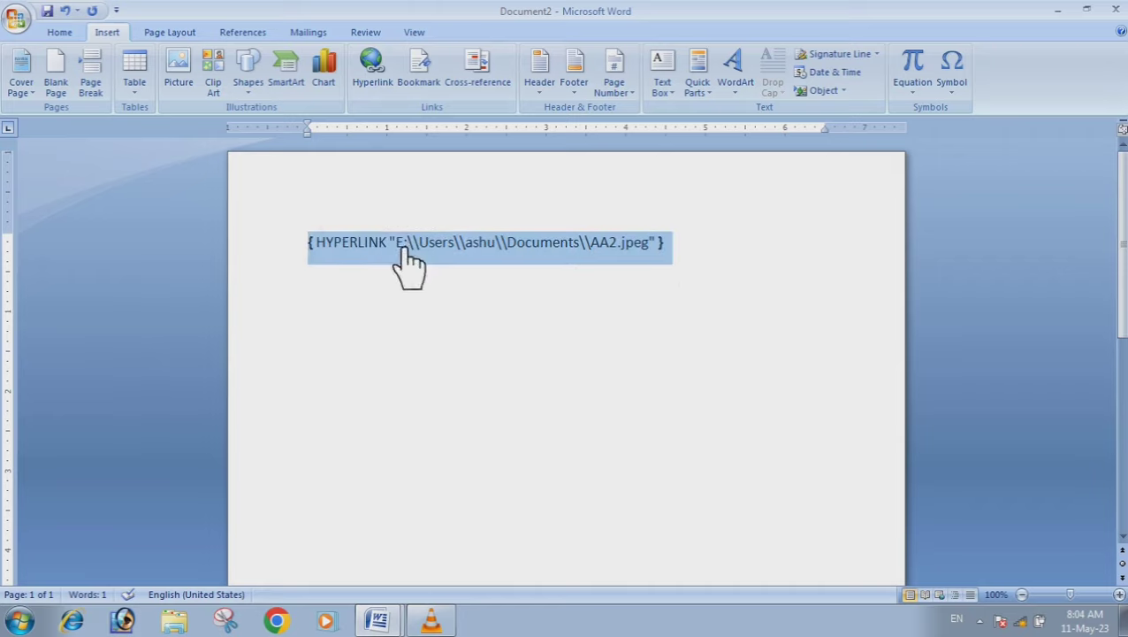
key(Delete)
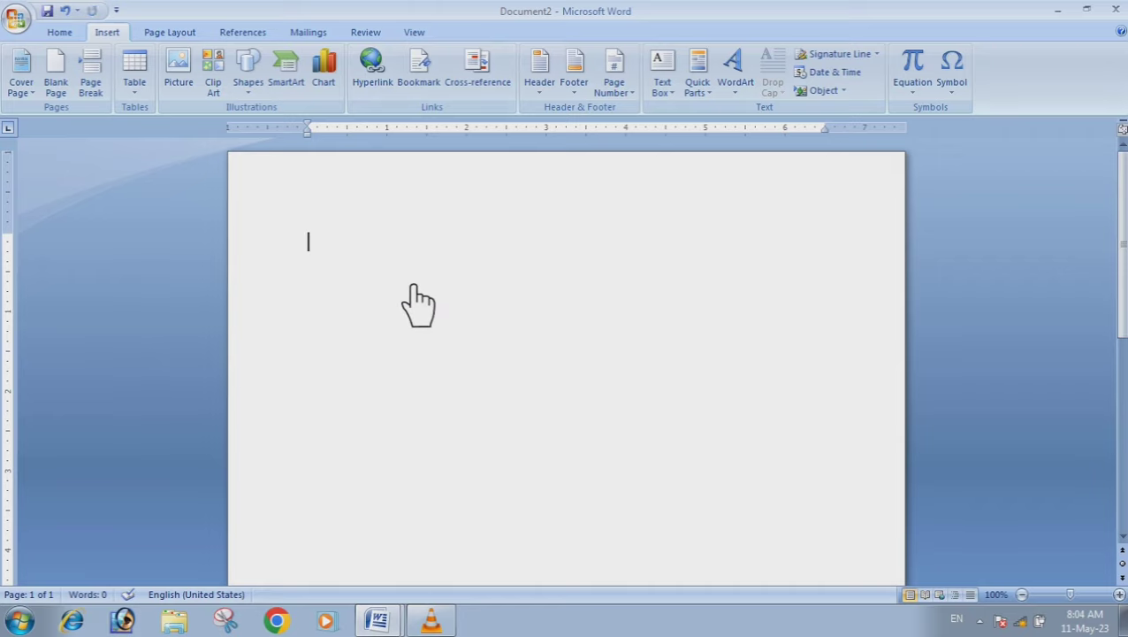
- Type 'gfgfgf' on the first line, then cancel the Hyperlink dialog leaving it unlinked
text(gfgfgf)
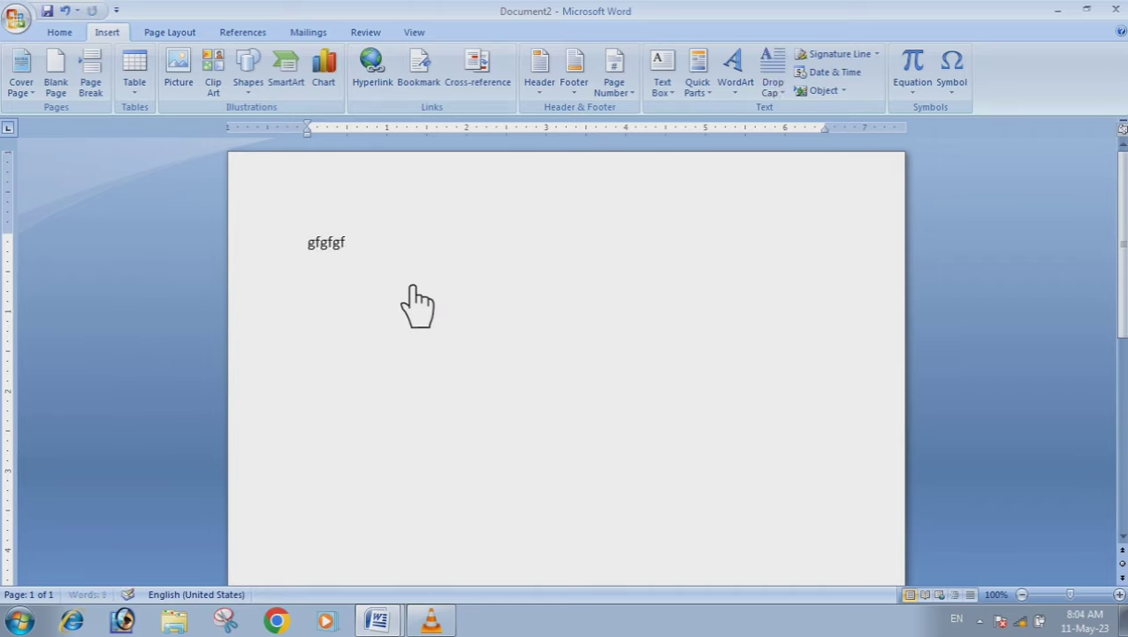
drag(353, 246, 308, 245)
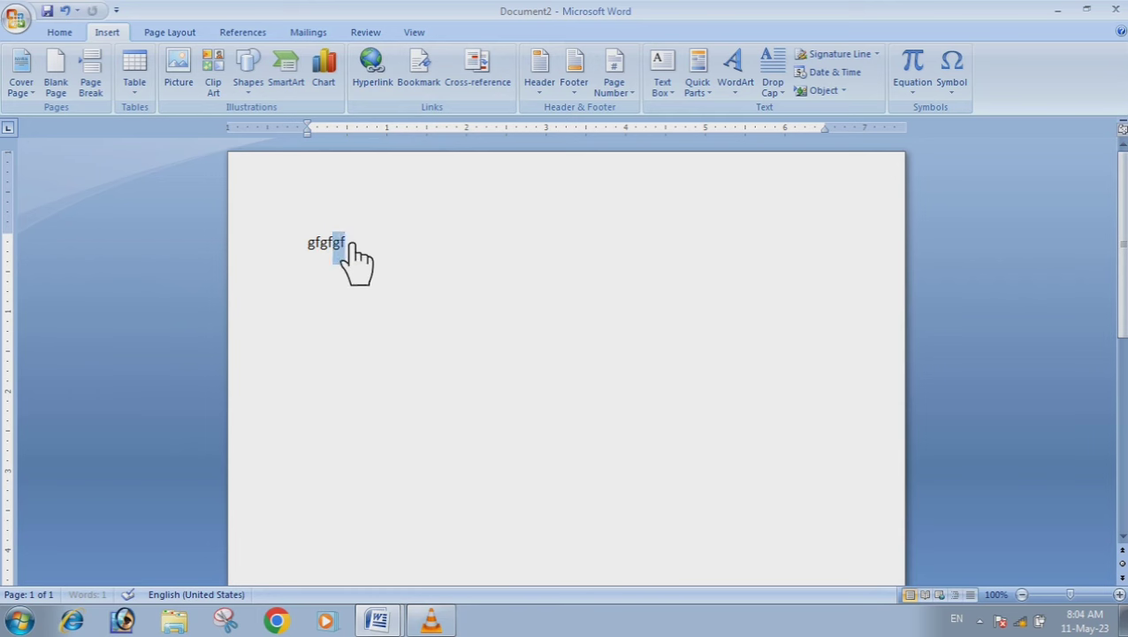
click(398, 104)
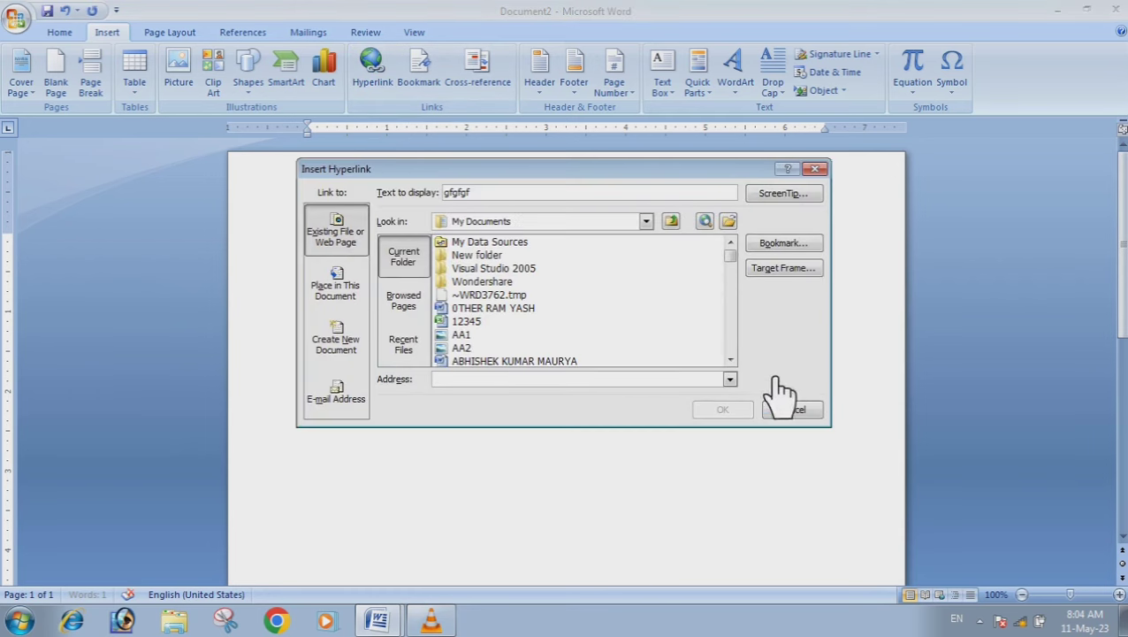
click(819, 168)
click(368, 252)
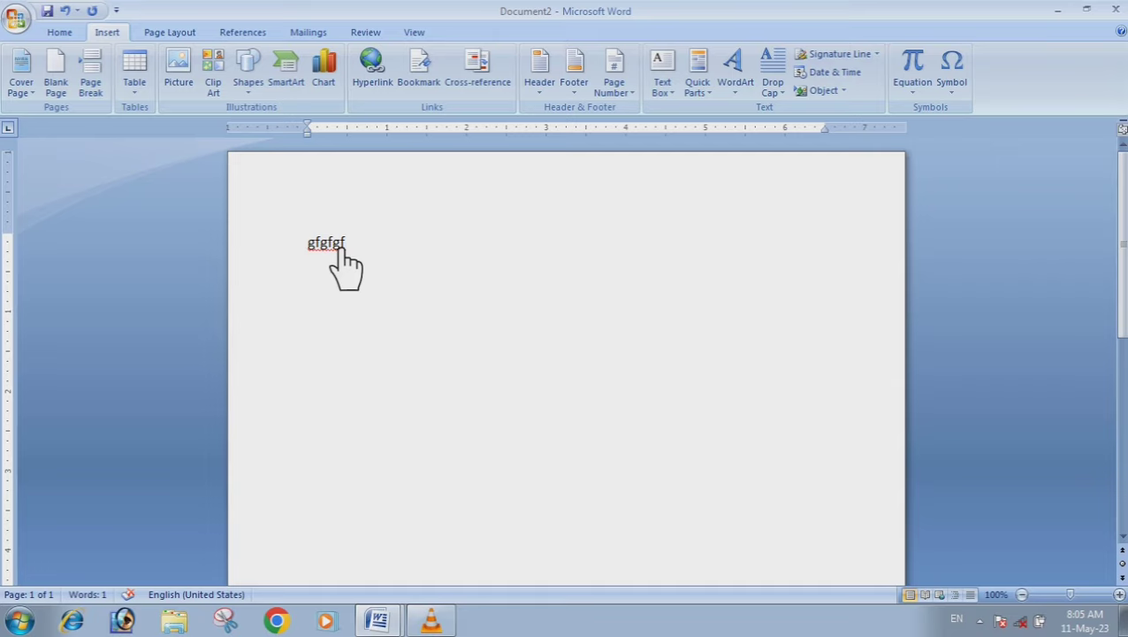
mouse_move(431, 620)
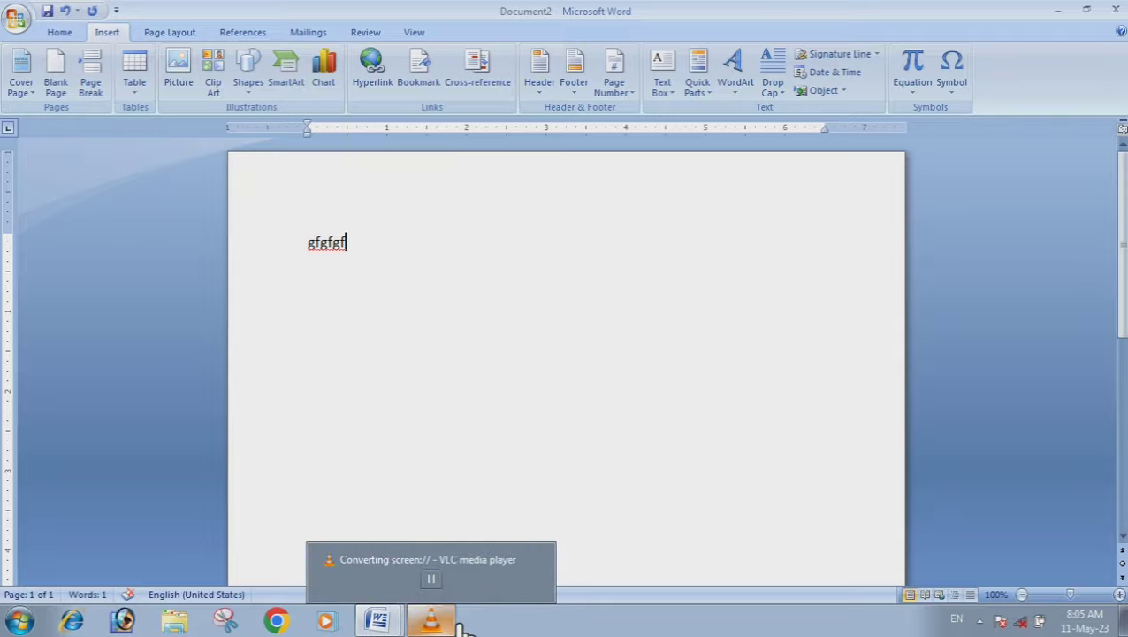
click(463, 627)
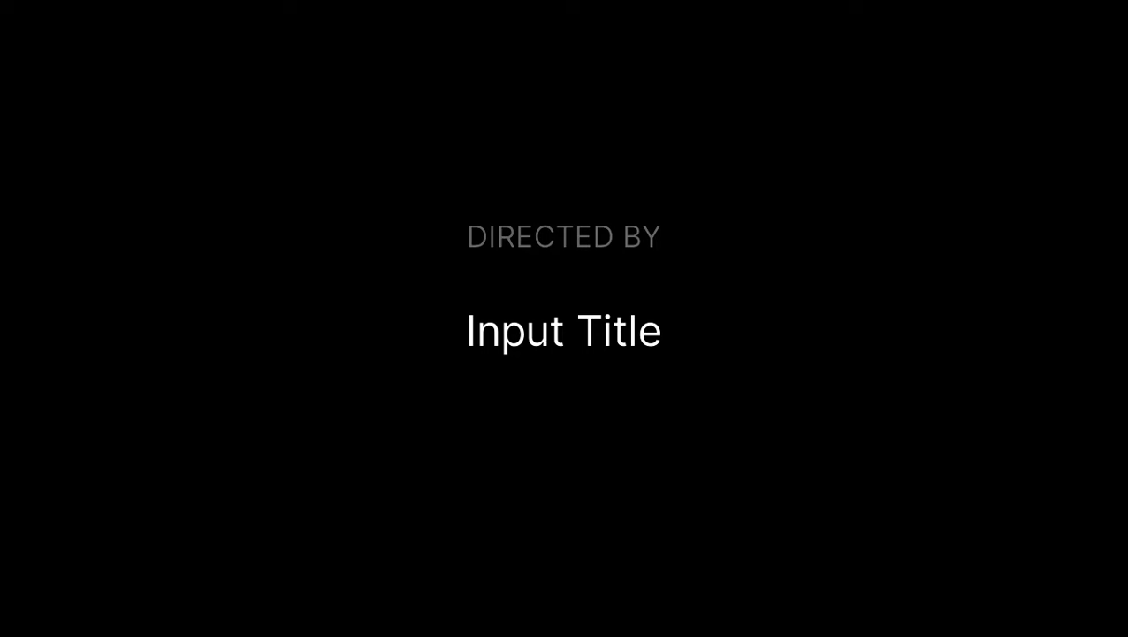